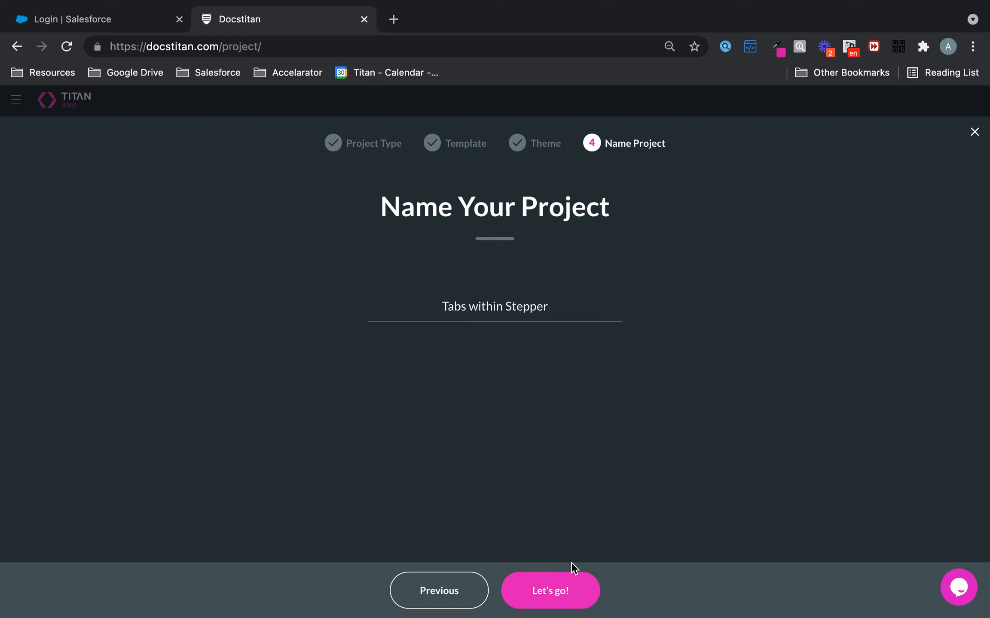
# Create the "Tabs within Stepper" project and place a stepper container on its blank page
pyautogui.click(570, 589)
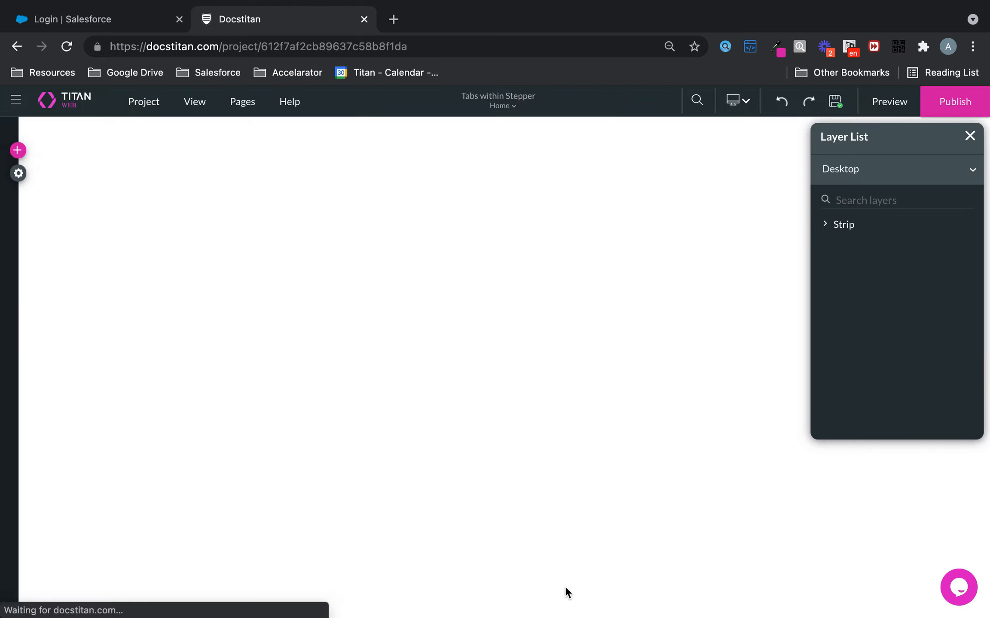
pyautogui.click(17, 151)
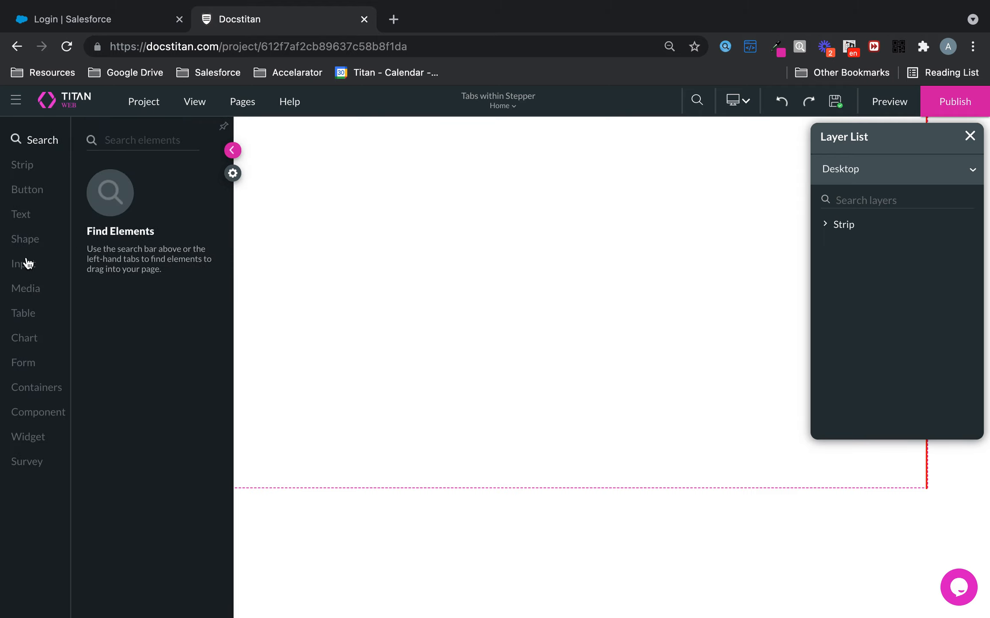
pyautogui.click(38, 412)
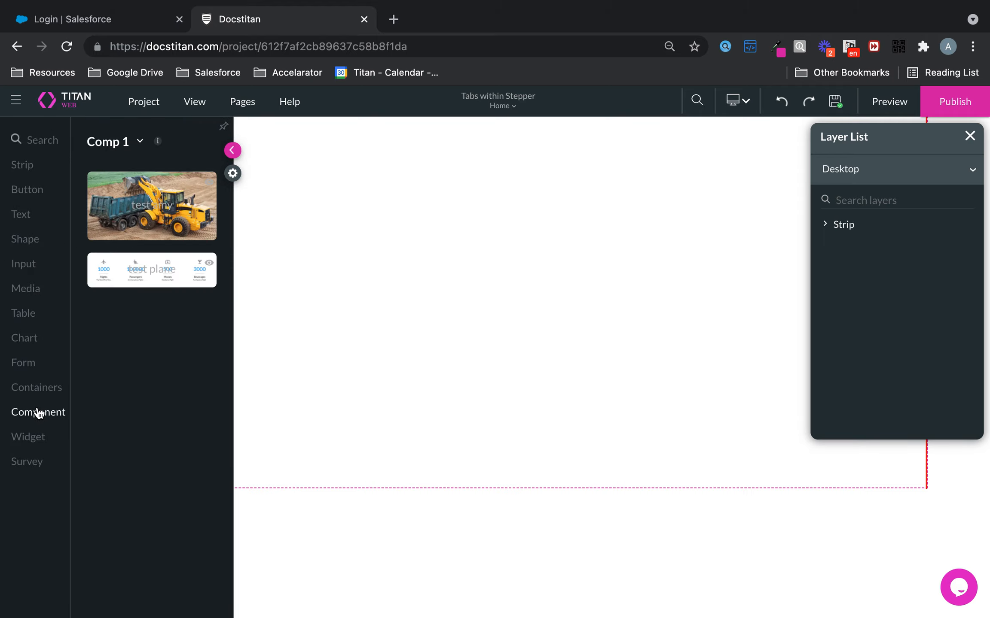
pyautogui.click(30, 440)
pyautogui.click(41, 389)
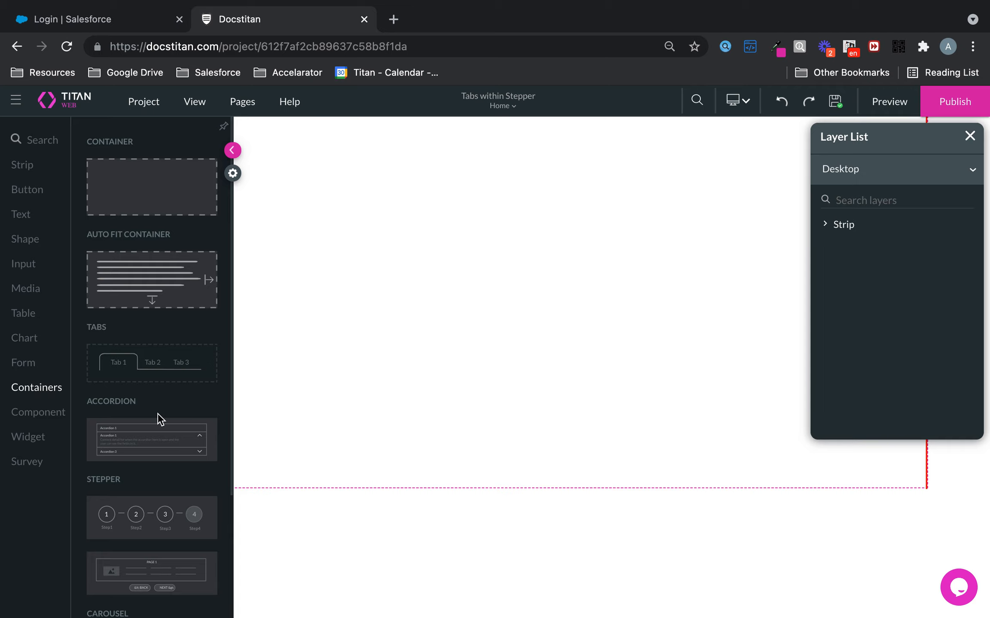
pyautogui.moveTo(154, 502); pyautogui.dragTo(281, 279)
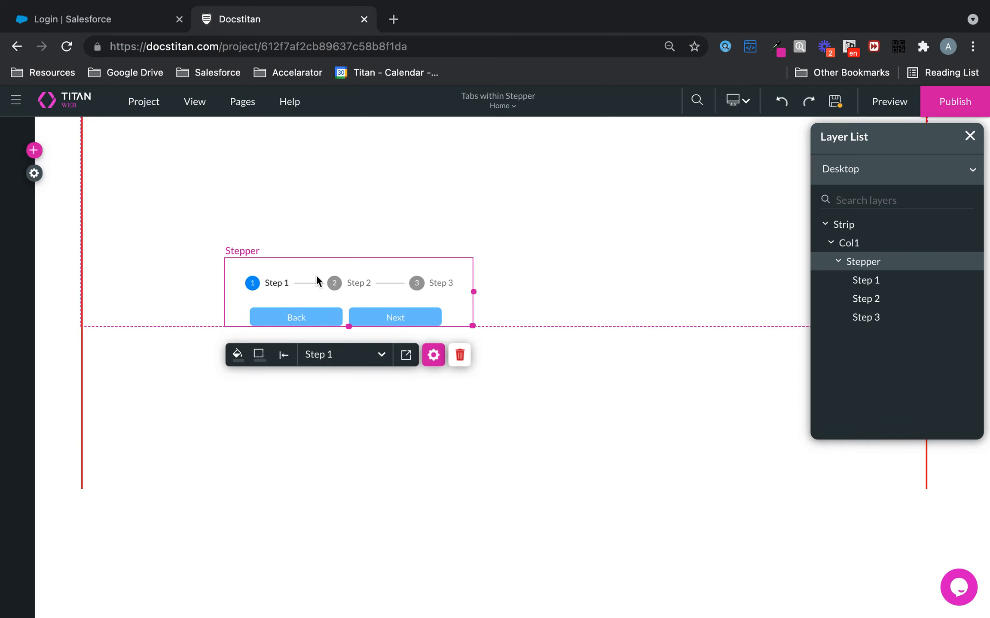
# Turn on Disable parent resize in the stepper's interactivity settings, then close its settings and the layer list
pyautogui.click(248, 169)
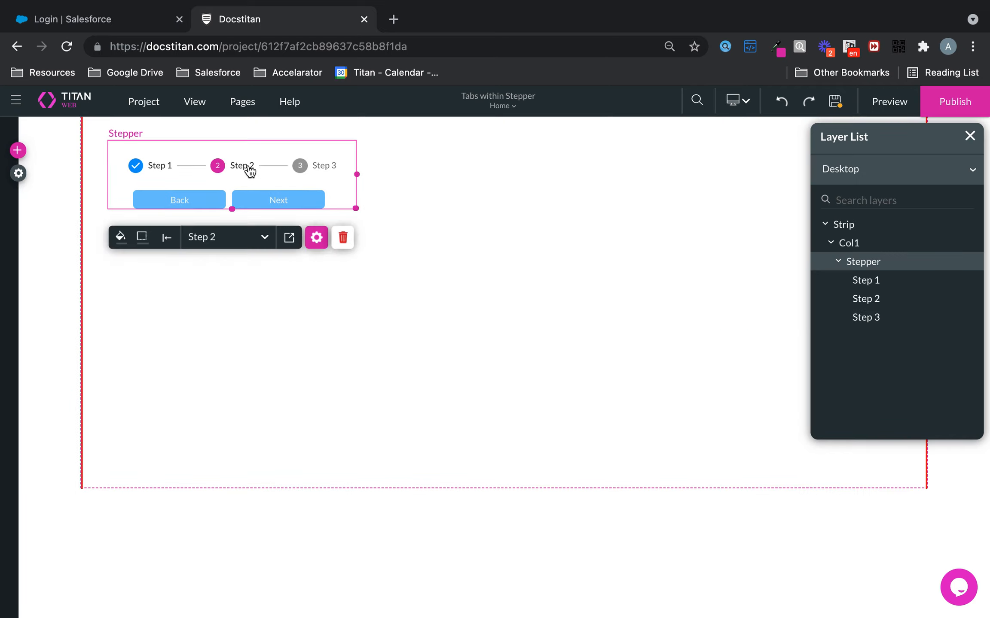
pyautogui.click(316, 238)
pyautogui.click(640, 201)
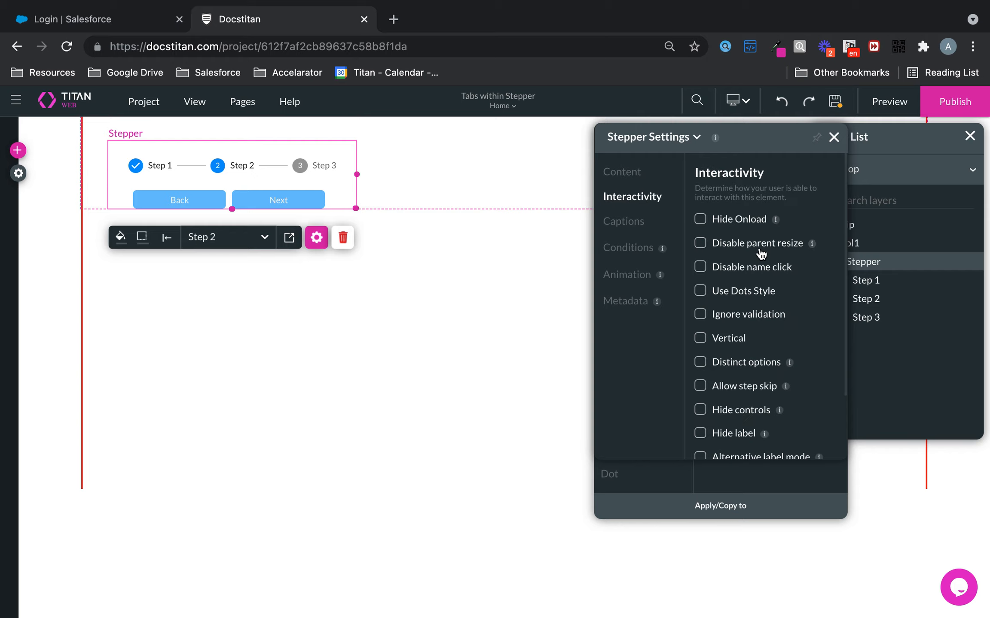
pyautogui.click(834, 139)
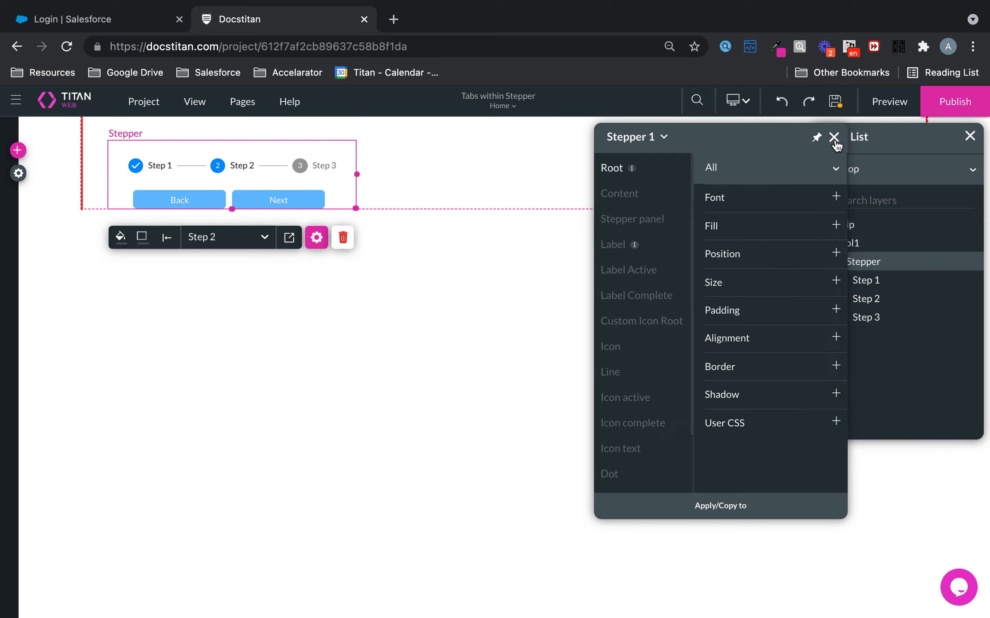
pyautogui.click(970, 137)
pyautogui.click(833, 137)
# Extend the column holding the stepper well down the page and enlarge the stepper's Step 3 area to nearly fill it
pyautogui.click(628, 154)
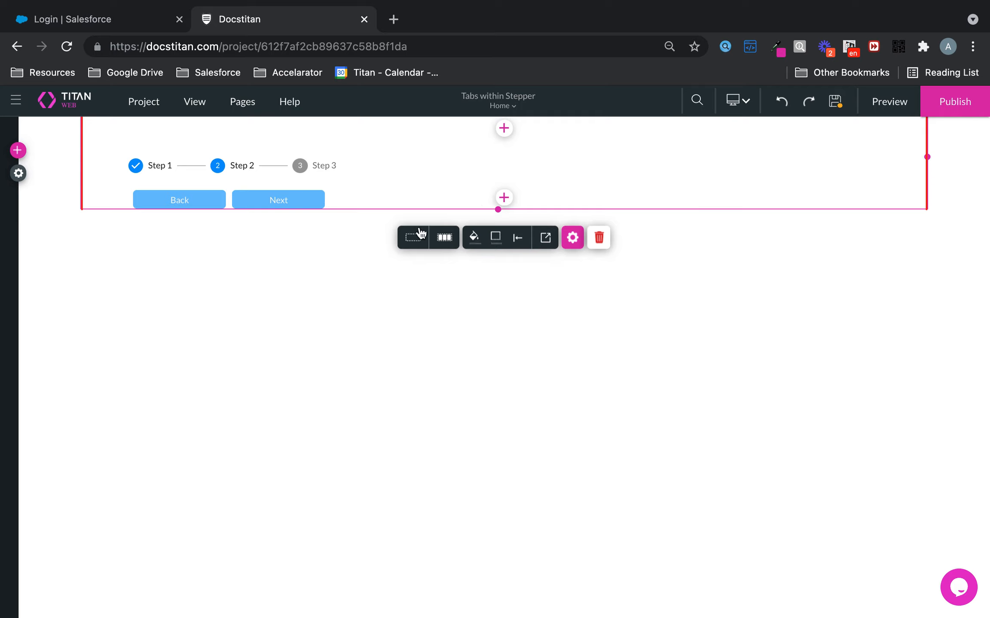
pyautogui.moveTo(497, 211); pyautogui.dragTo(505, 574)
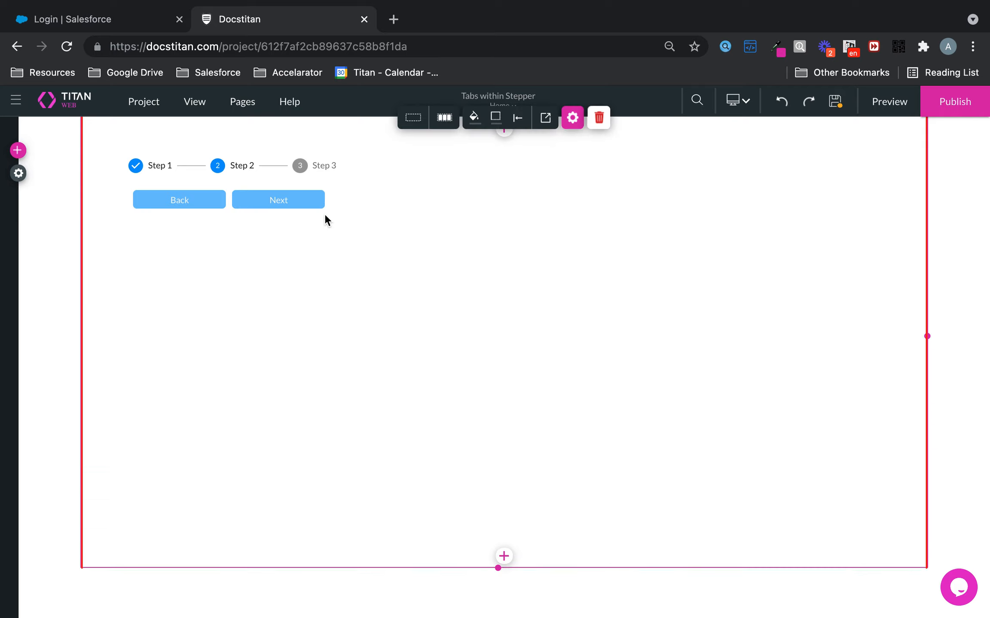
pyautogui.click(300, 167)
pyautogui.moveTo(369, 209); pyautogui.dragTo(876, 522)
pyautogui.moveTo(806, 458); pyautogui.dragTo(806, 459)
pyautogui.moveTo(358, 366); pyautogui.dragTo(822, 365)
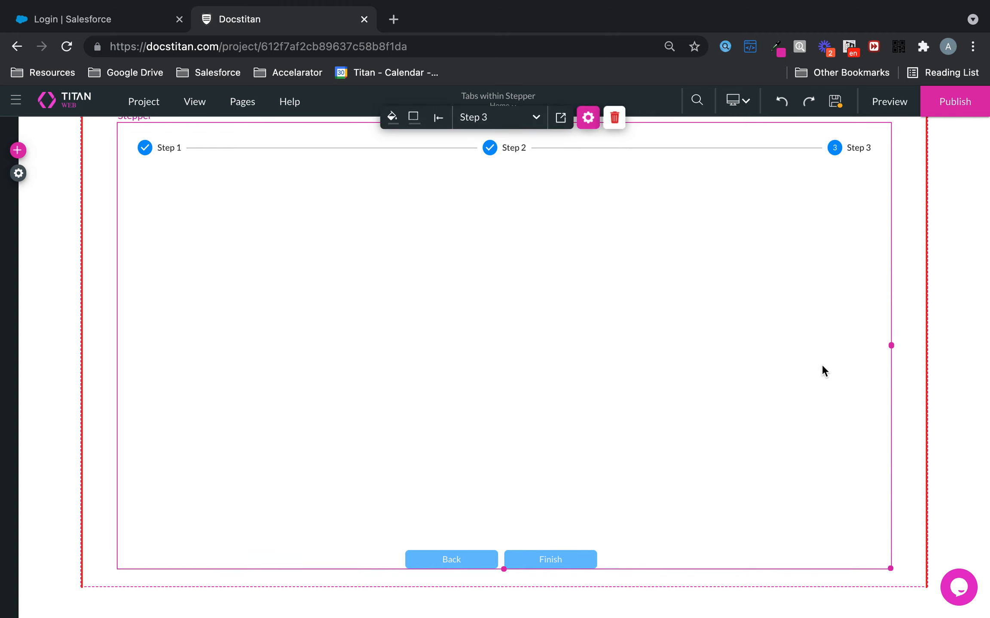
# Turn on Hide controls in the stepper's interactivity settings to remove the Back and Finish buttons
pyautogui.click(588, 117)
pyautogui.click(638, 198)
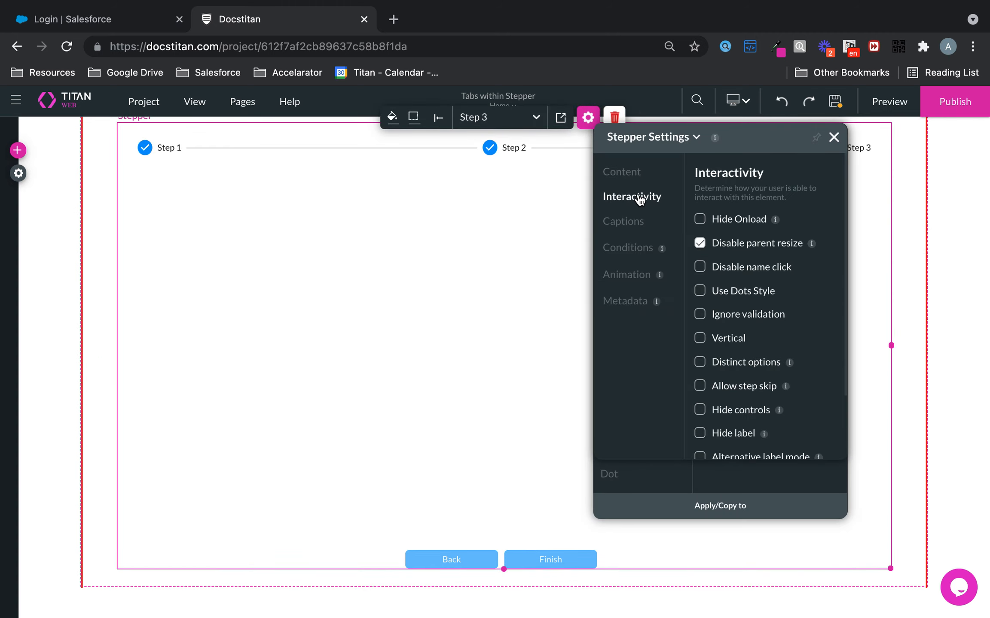
pyautogui.moveTo(392, 512); pyautogui.dragTo(611, 591)
pyautogui.scroll(-1, 722, 376)
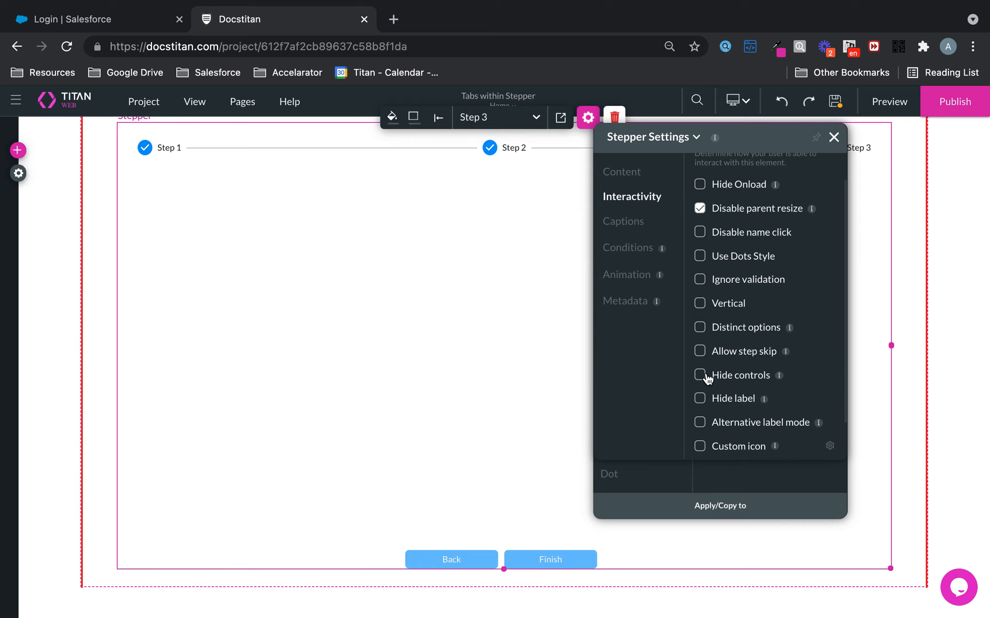
pyautogui.click(705, 376)
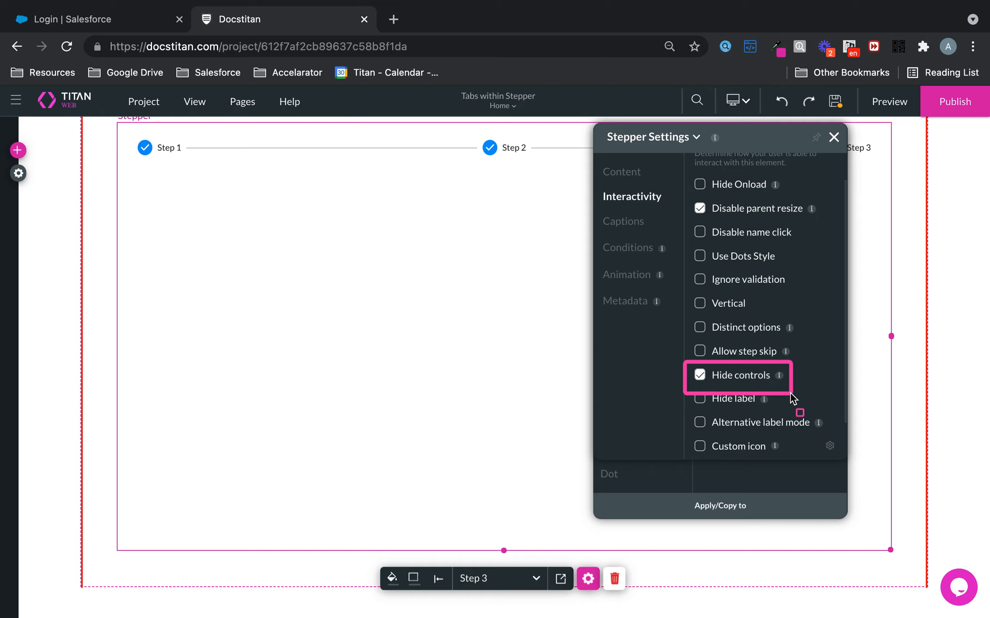
pyautogui.click(833, 138)
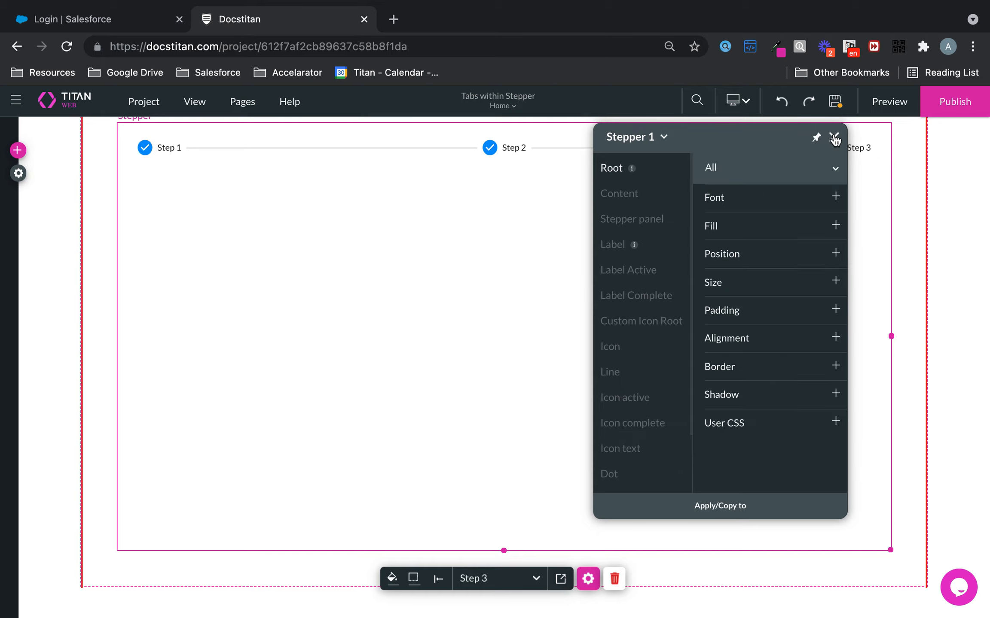
pyautogui.click(834, 138)
# Enlarge the stepper's Step 1 and Step 2 content areas to about the same height as Step 3
pyautogui.click(162, 146)
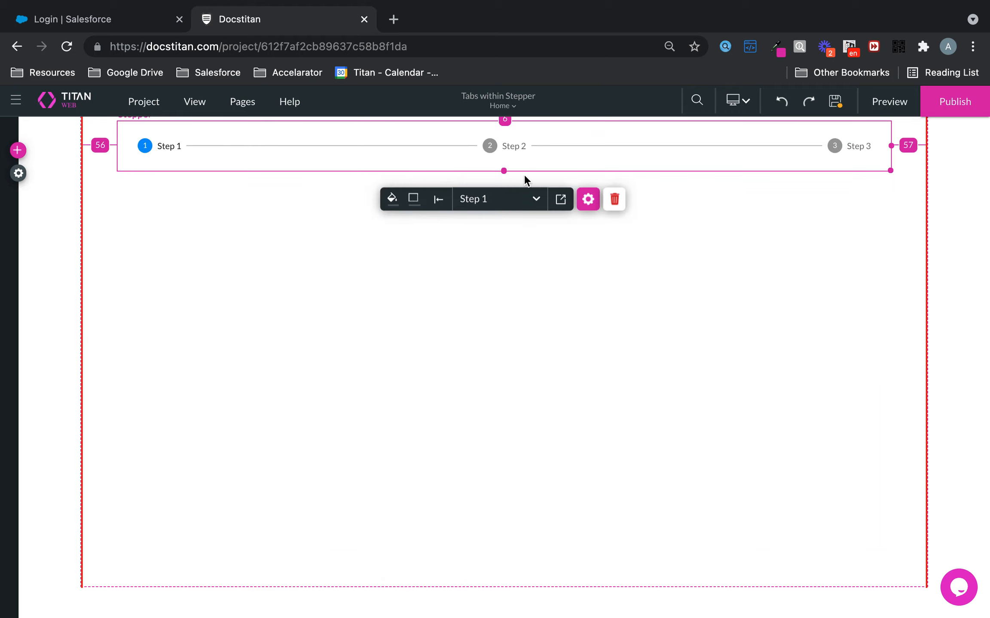
pyautogui.moveTo(502, 170); pyautogui.dragTo(516, 555)
pyautogui.click(503, 148)
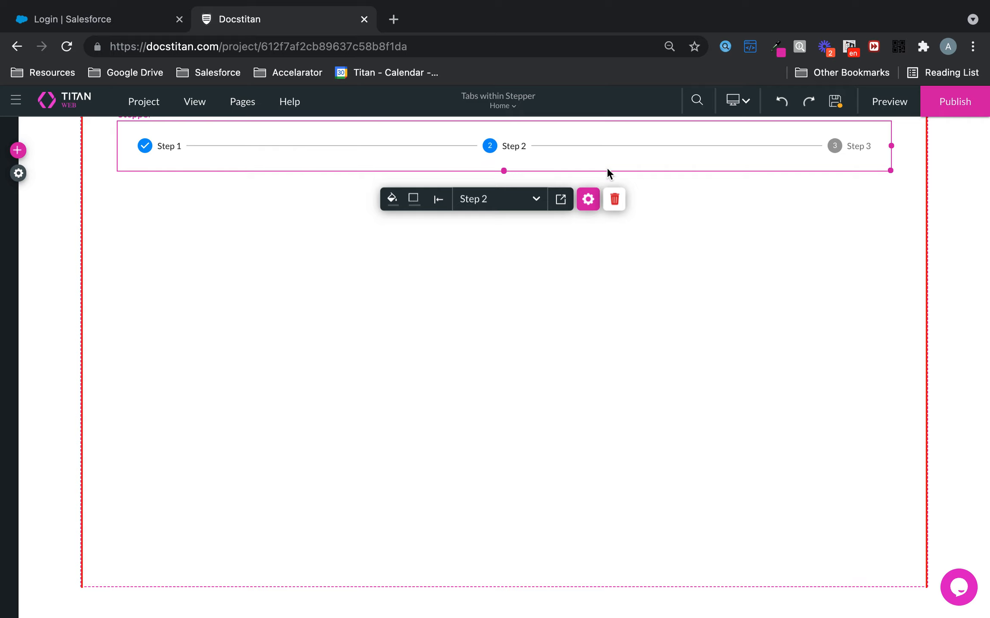
pyautogui.moveTo(503, 171); pyautogui.dragTo(535, 565)
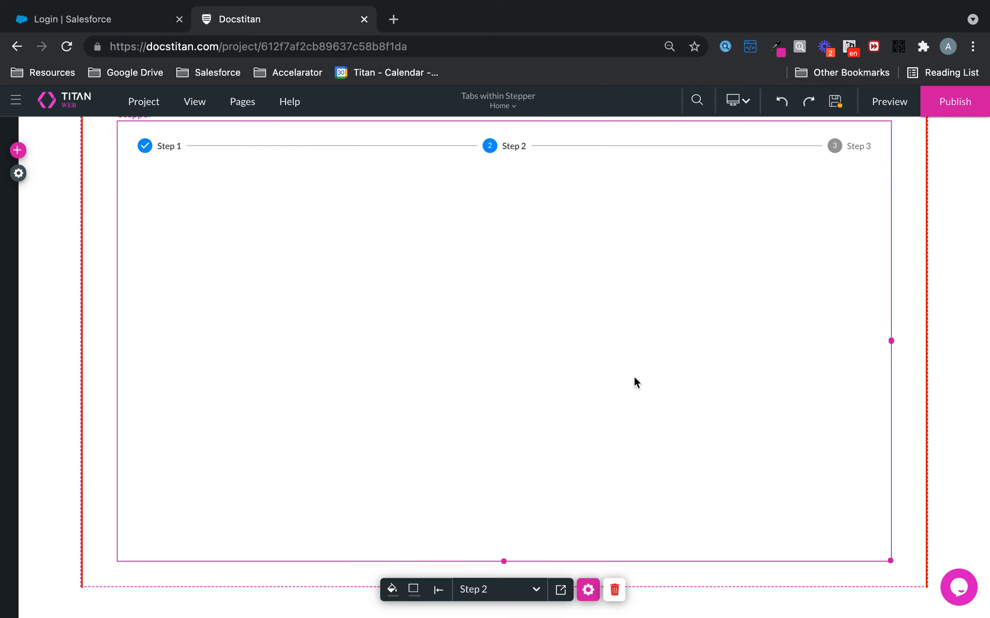
pyautogui.click(852, 148)
# Add a Title text to Step 1, change its text to "Welcome" and widen it to fit on one line
pyautogui.click(159, 148)
pyautogui.click(18, 149)
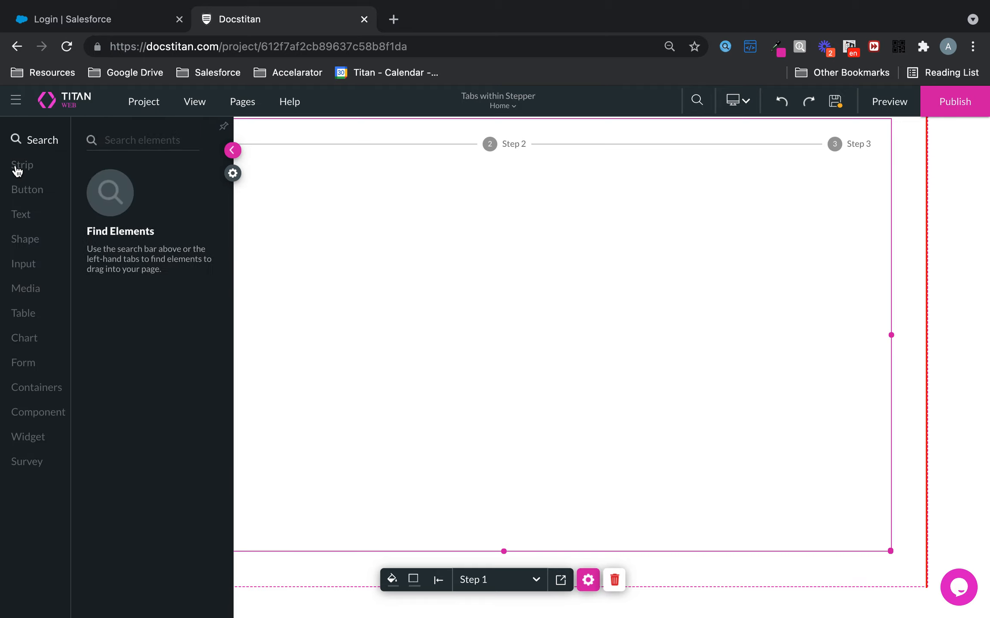
pyautogui.click(27, 215)
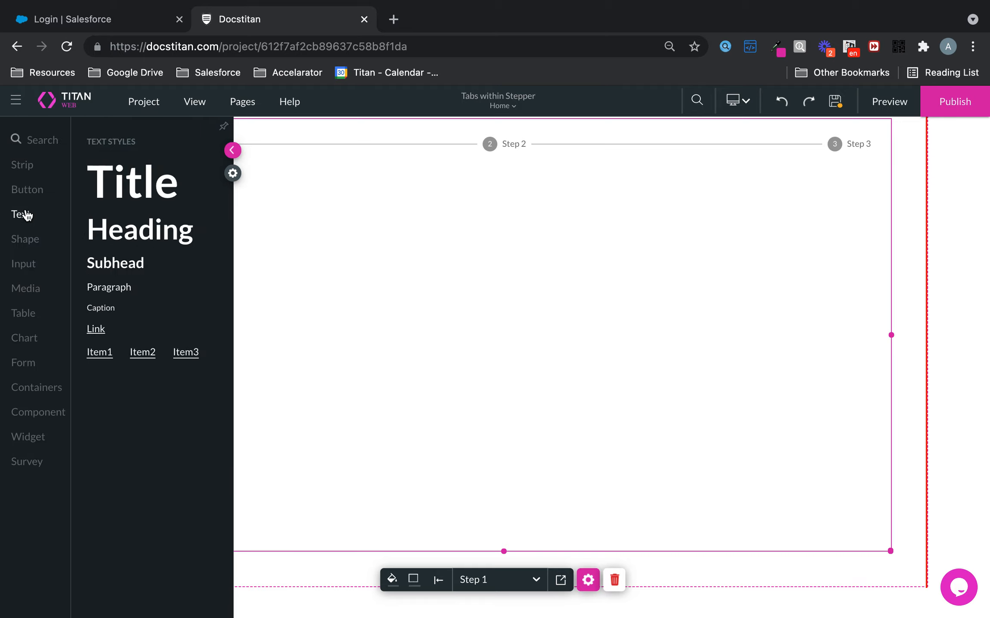
pyautogui.moveTo(132, 183); pyautogui.dragTo(202, 206)
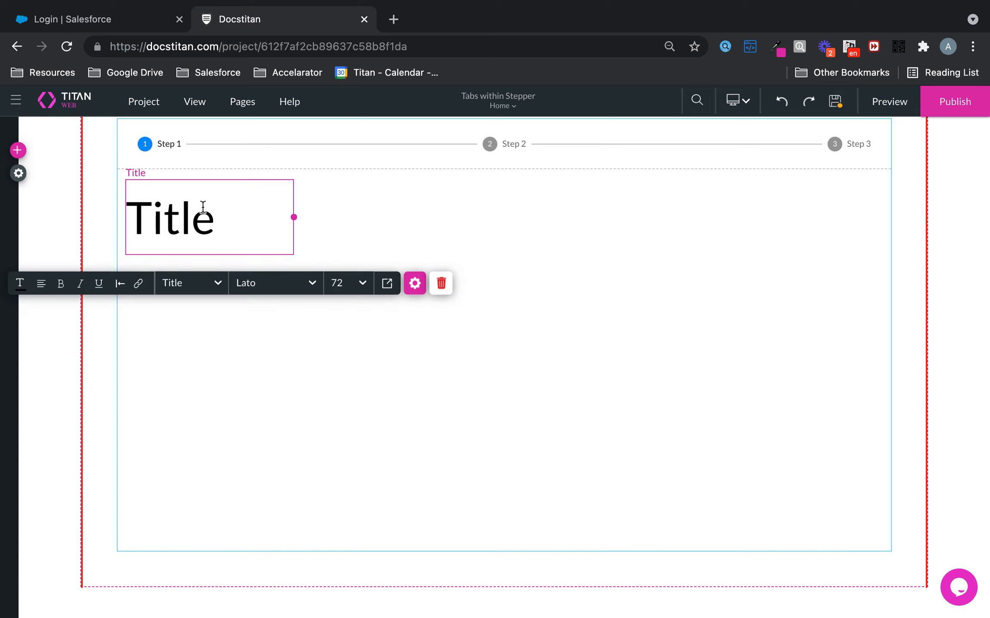
pyautogui.click(196, 218)
pyautogui.doubleClick(197, 230)
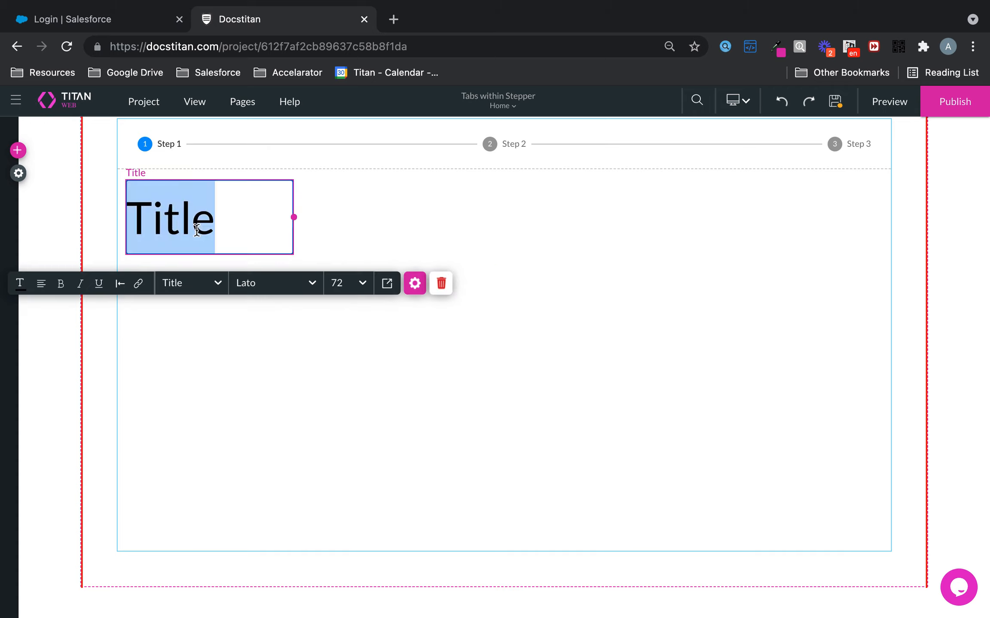
pyautogui.write('Welcome')
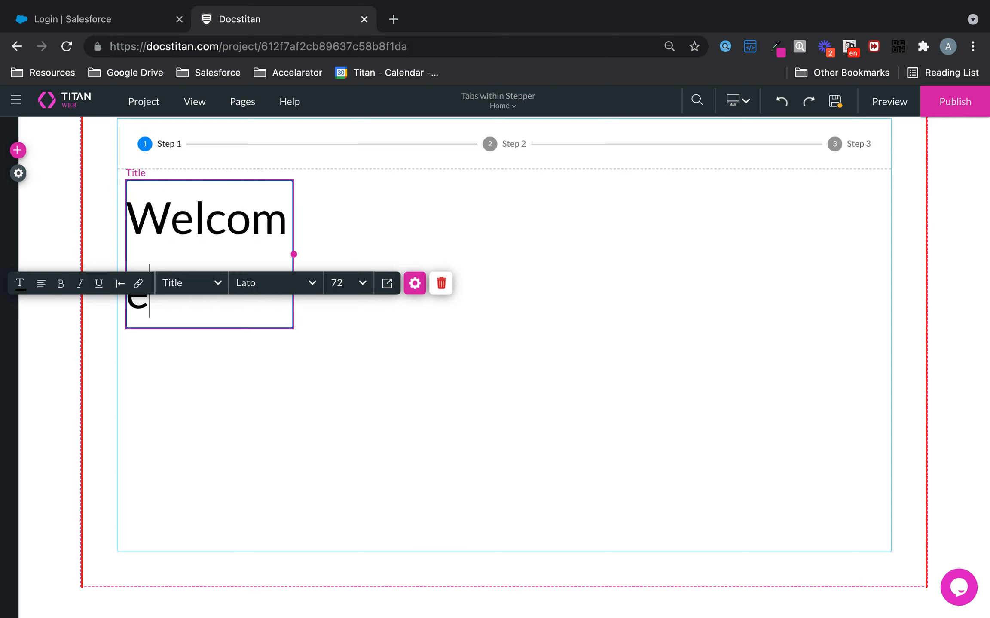
pyautogui.moveTo(294, 255); pyautogui.dragTo(337, 259)
# Place a tabs container in Step 2 and enlarge it to fill most of the step's content area
pyautogui.click(507, 144)
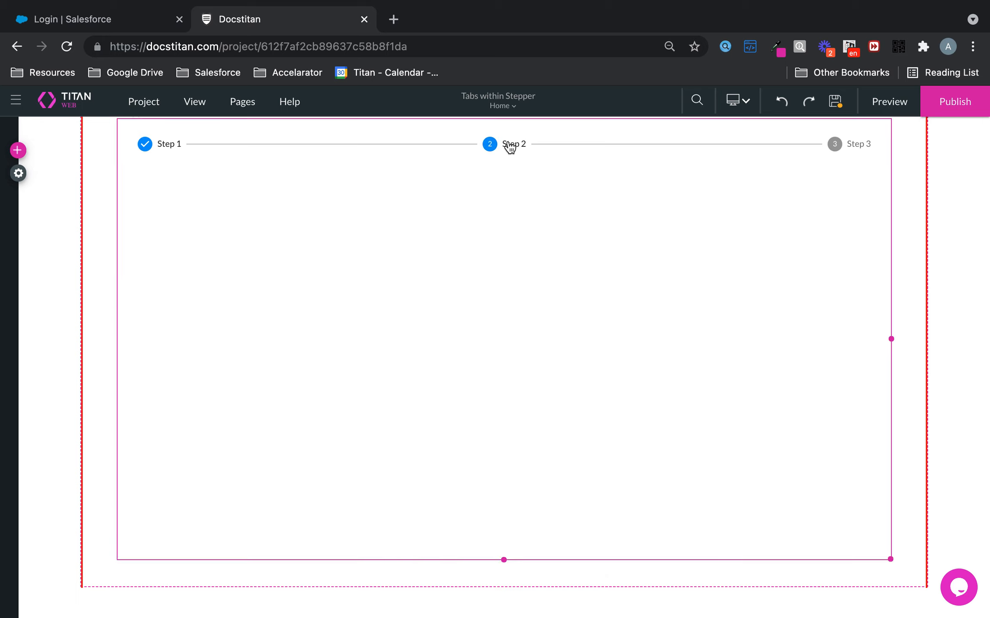
pyautogui.click(17, 150)
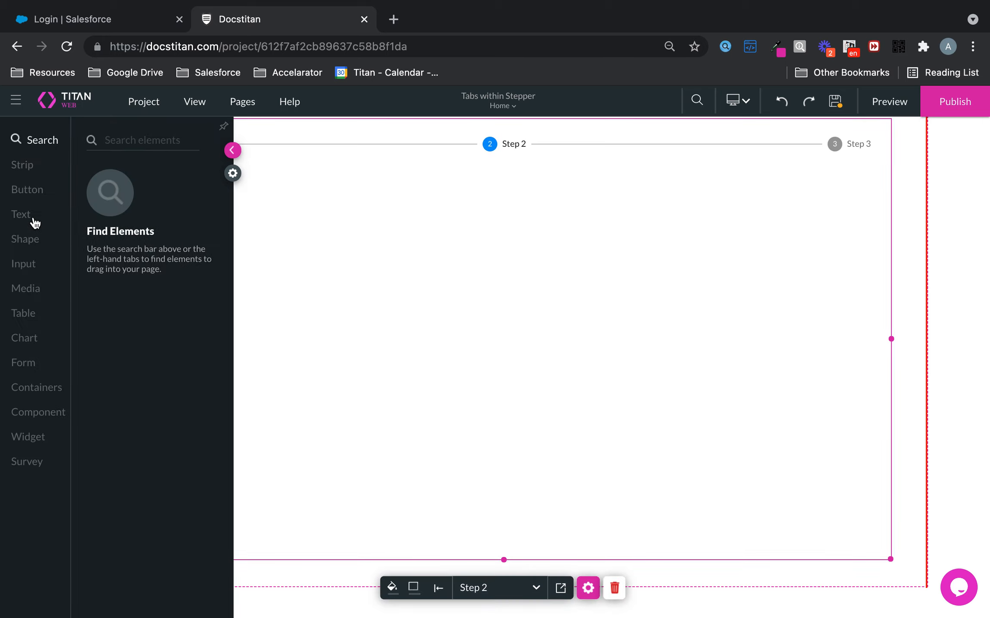
pyautogui.click(30, 391)
pyautogui.moveTo(126, 363); pyautogui.dragTo(228, 245)
pyautogui.moveTo(318, 314); pyautogui.dragTo(874, 542)
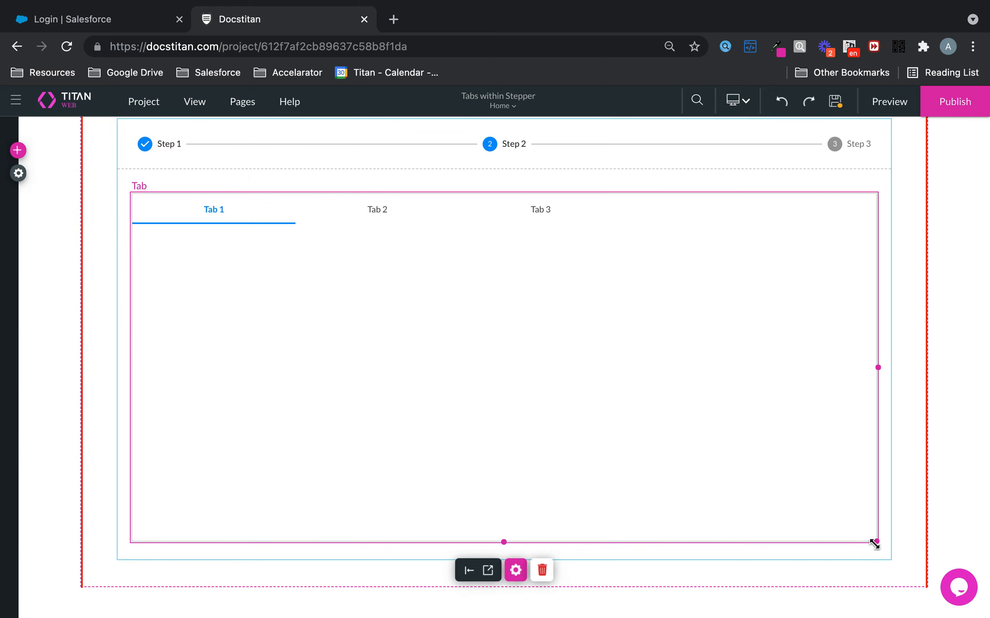
# Edit the tab mapping so the first tab's label and ID are both "Account"
pyautogui.click(516, 571)
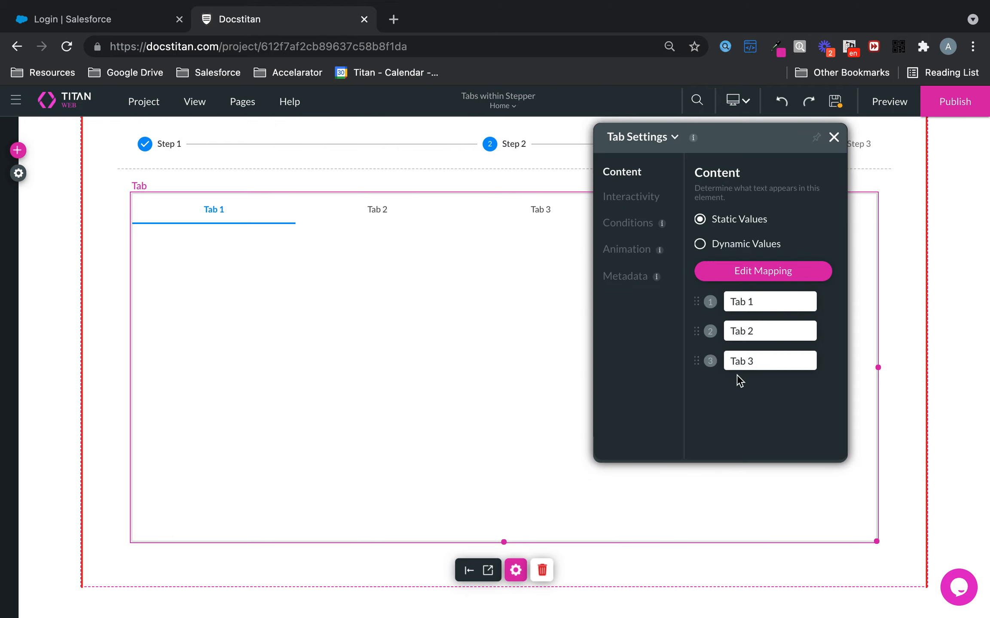
pyautogui.click(767, 271)
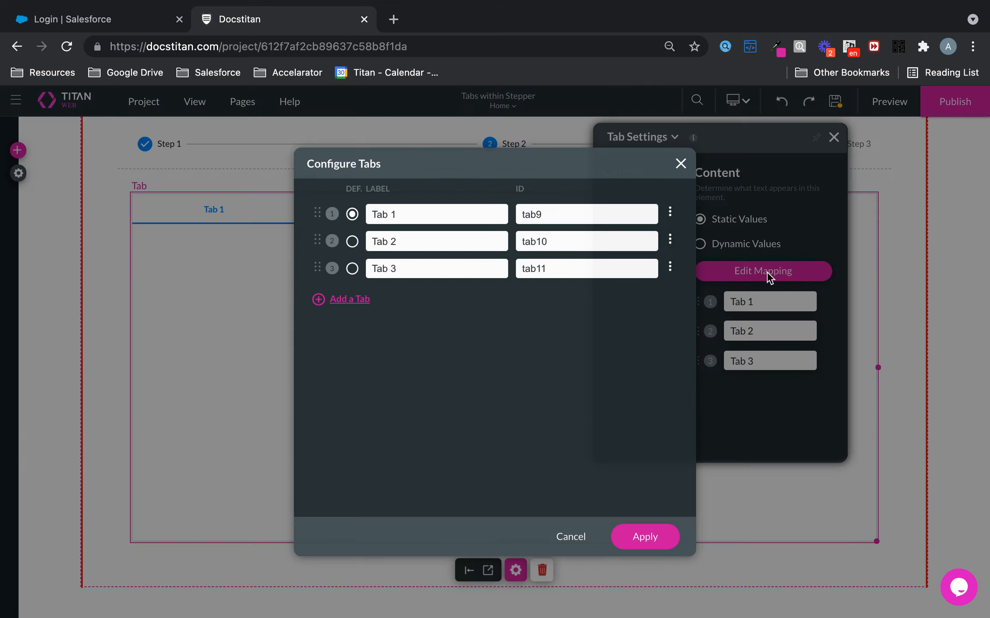
pyautogui.moveTo(408, 210); pyautogui.dragTo(293, 205)
pyautogui.write('Co')
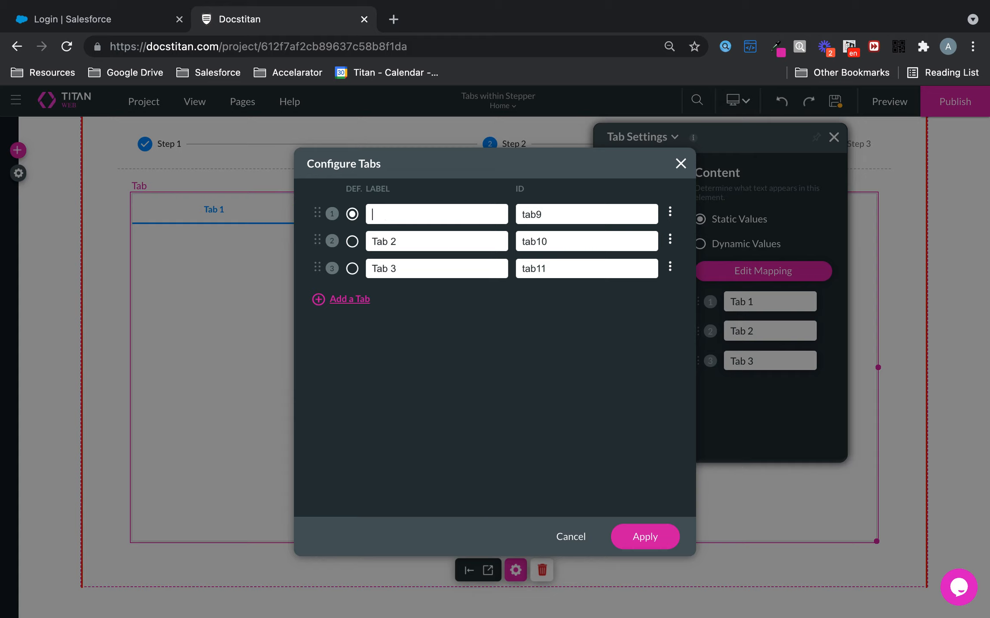
pyautogui.press('Tab')
pyautogui.write('Ad')
# Set the second tab's label and ID to "Contact"
pyautogui.moveTo(404, 236); pyautogui.dragTo(272, 232)
pyautogui.write('Contact')
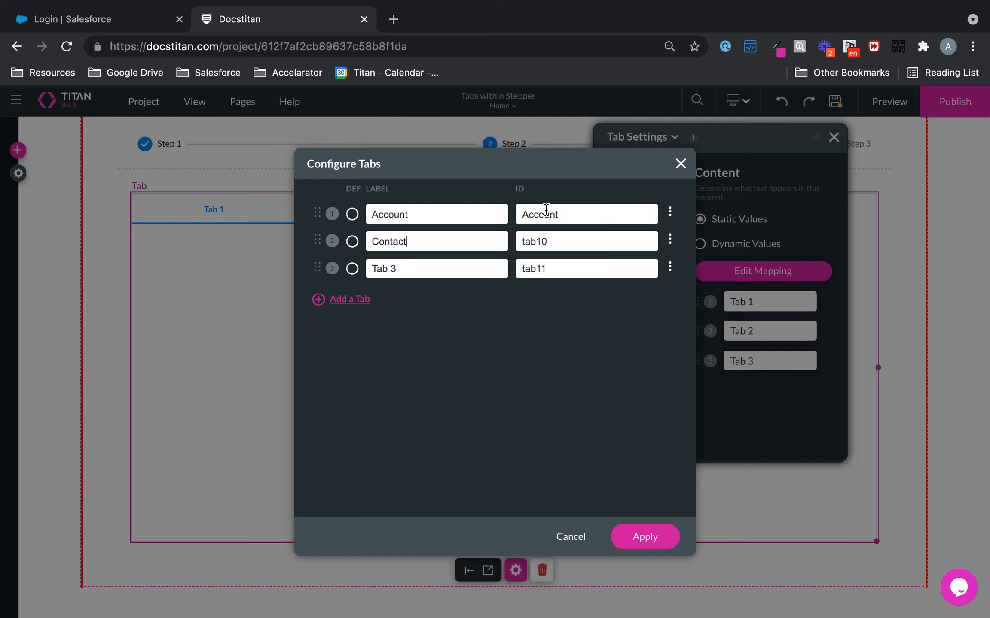
pyautogui.press('Tab')
pyautogui.write('Co')
# Set the third tab's label and ID to "Case", apply the tab configuration and close the settings
pyautogui.moveTo(446, 270); pyautogui.dragTo(307, 261)
pyautogui.write('Case')
pyautogui.press('Tab')
pyautogui.write('Case')
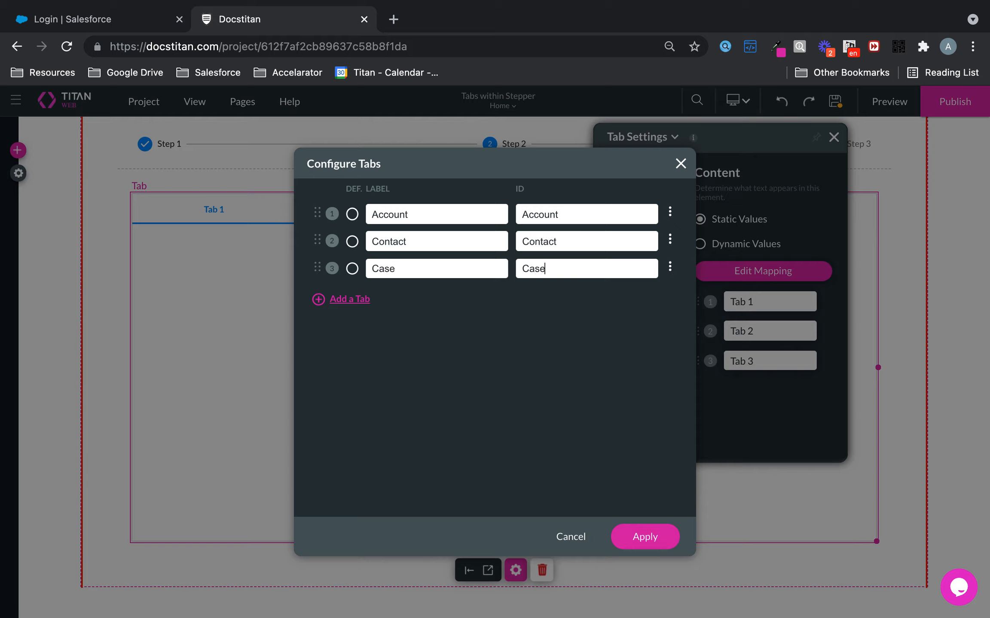
pyautogui.click(641, 538)
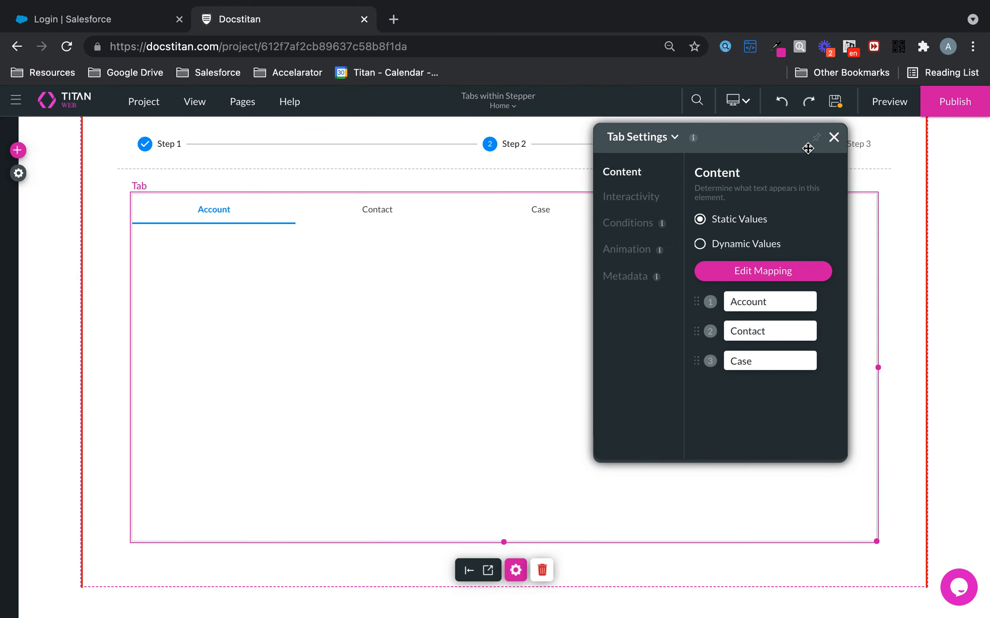
pyautogui.click(833, 138)
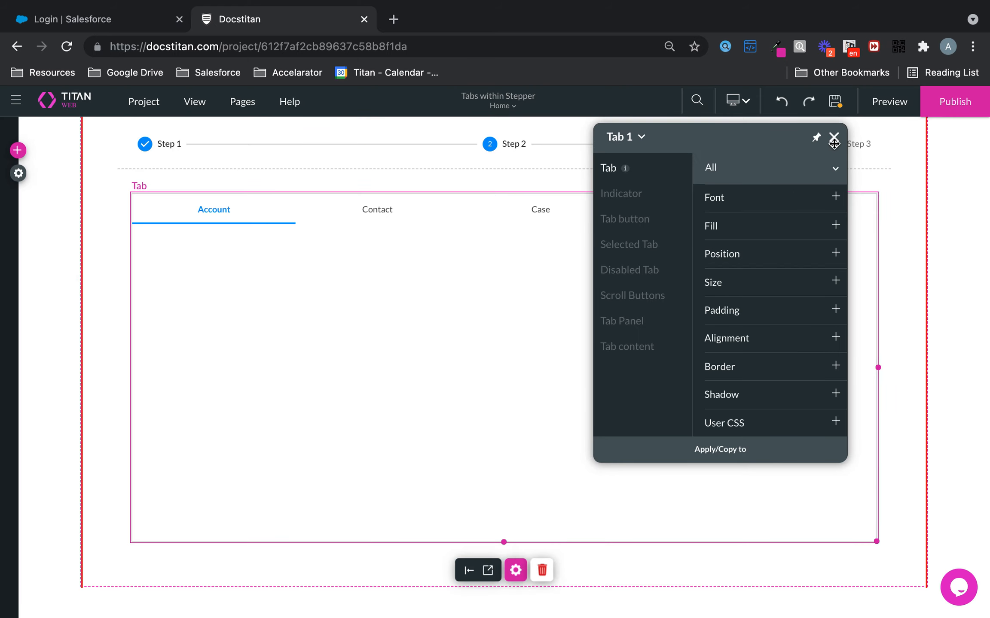
pyautogui.click(834, 138)
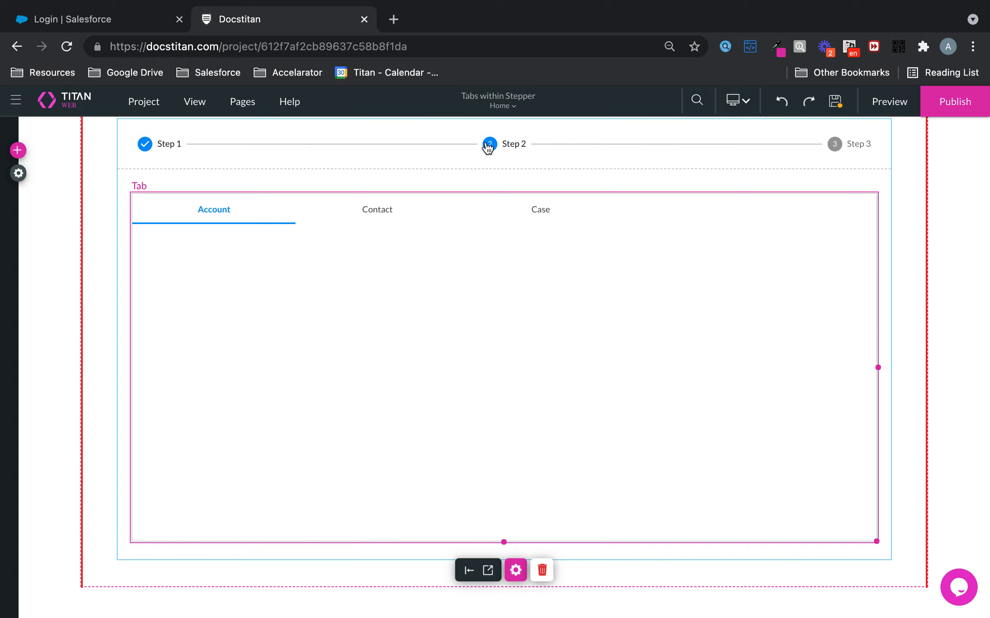
# Add a Title text element to the middle of Step 3's content area
pyautogui.click(490, 149)
pyautogui.click(835, 146)
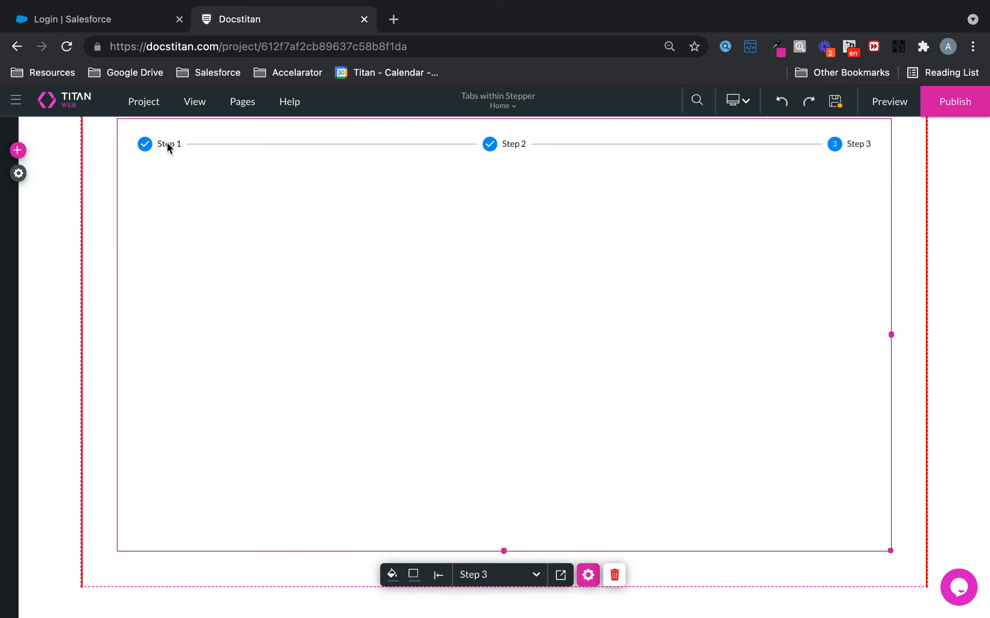
pyautogui.click(16, 153)
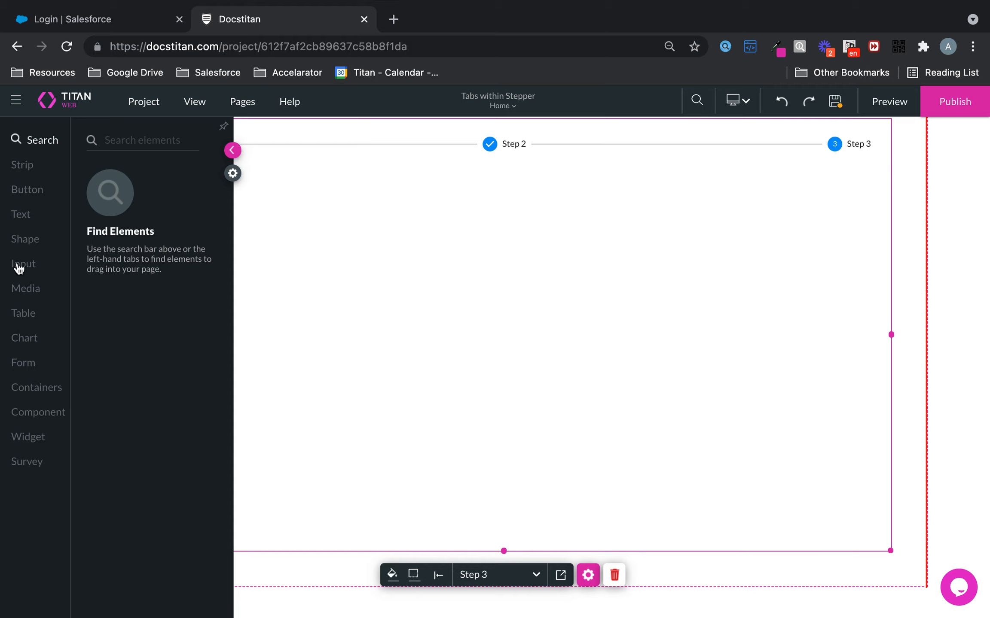
pyautogui.click(18, 268)
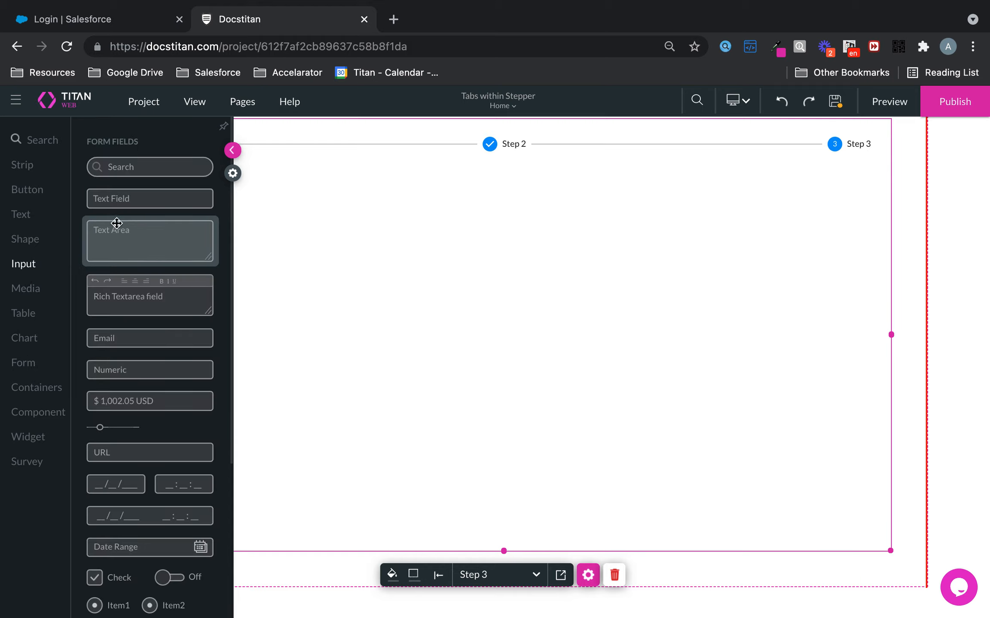
pyautogui.click(26, 217)
pyautogui.moveTo(132, 182); pyautogui.dragTo(524, 307)
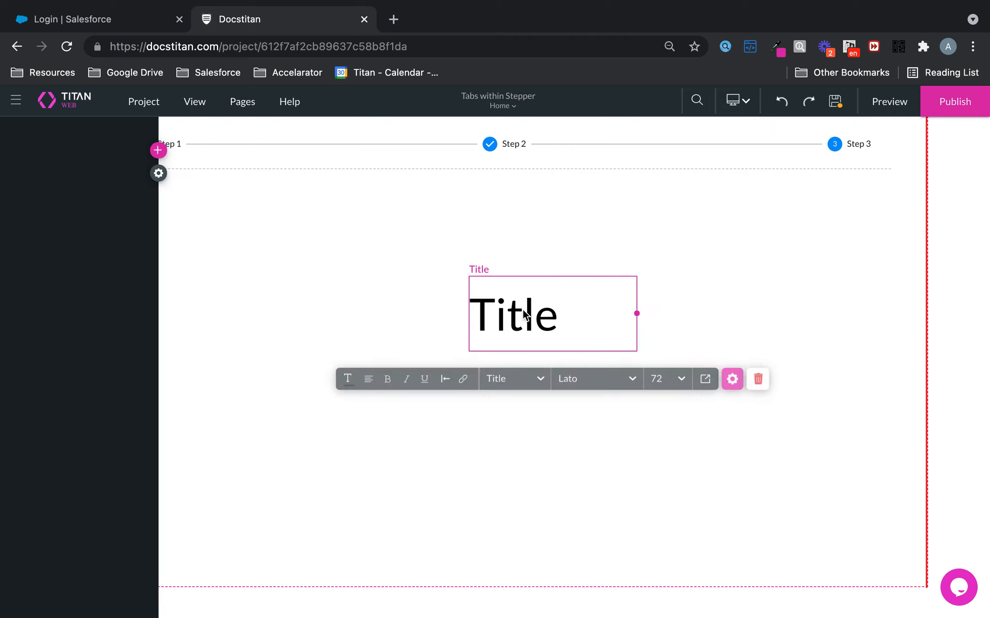
# Change the Step 3 title's text to "Finish" and shift it horizontally toward the centre of the step
pyautogui.click(524, 308)
pyautogui.doubleClick(523, 308)
pyautogui.write('F')
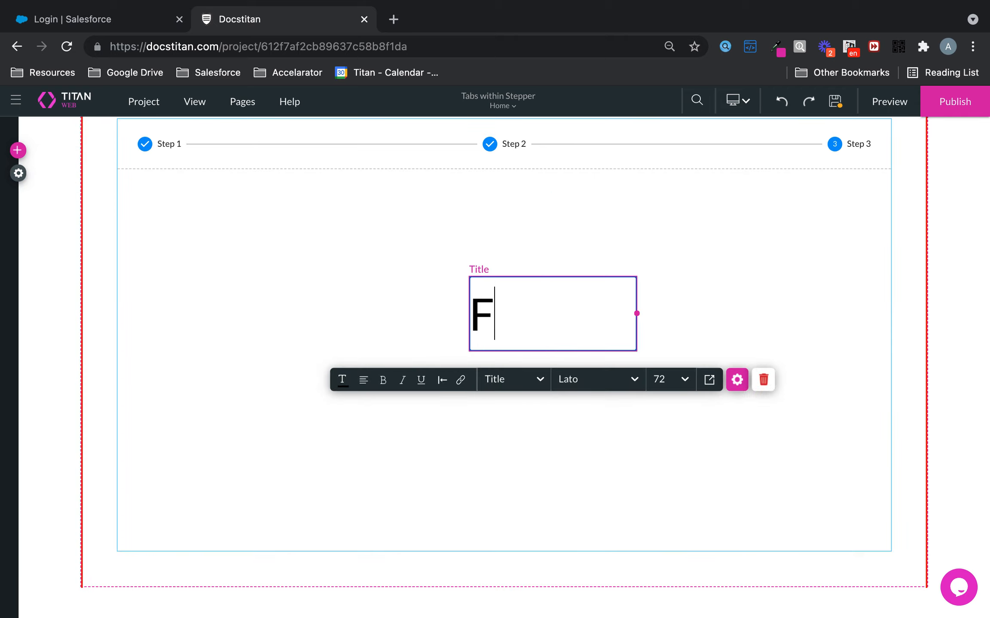
pyautogui.write('inish')
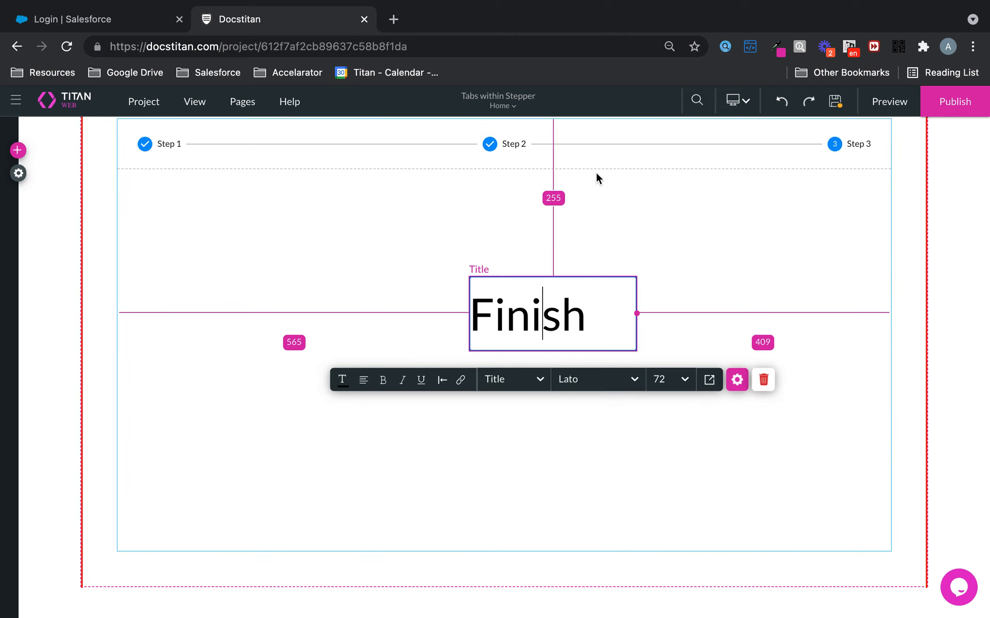
pyautogui.moveTo(562, 316); pyautogui.dragTo(516, 316)
pyautogui.click(163, 143)
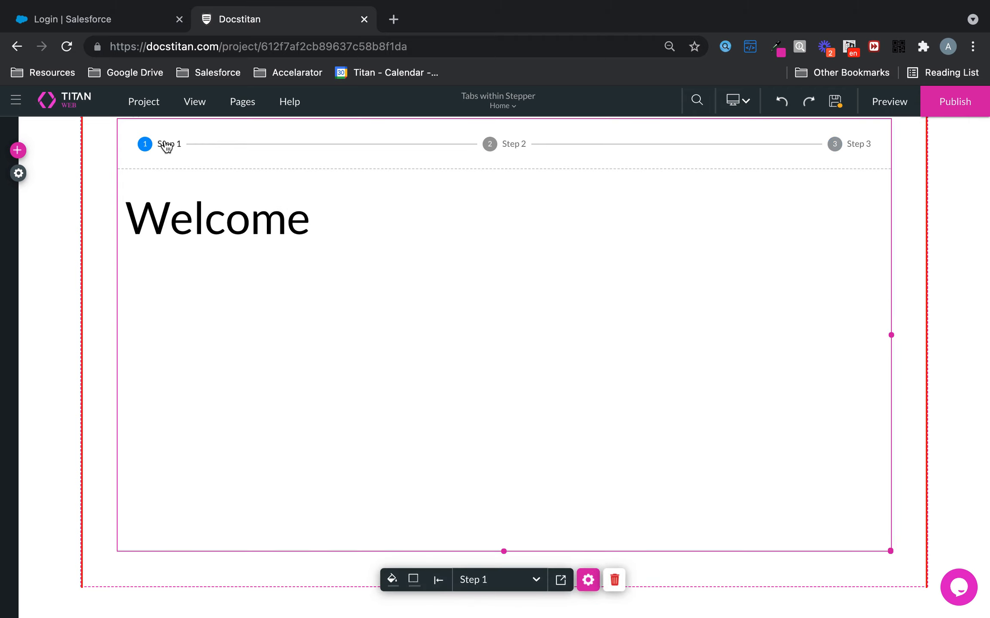
pyautogui.click(513, 146)
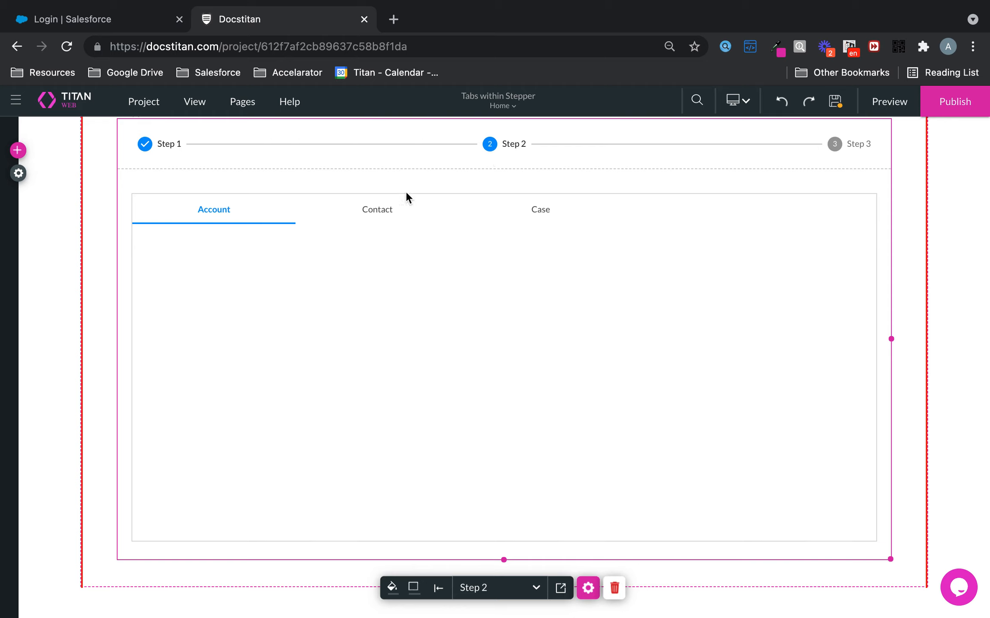
pyautogui.click(366, 217)
pyautogui.click(537, 227)
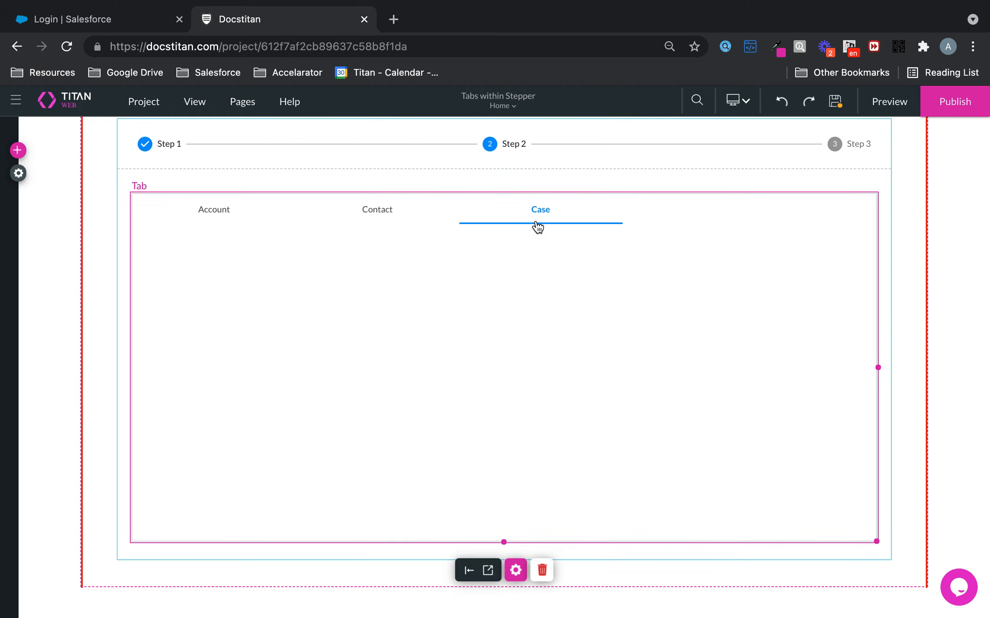
# Move the Welcome title in Step 1 to the upper centre of the step's content area
pyautogui.click(145, 146)
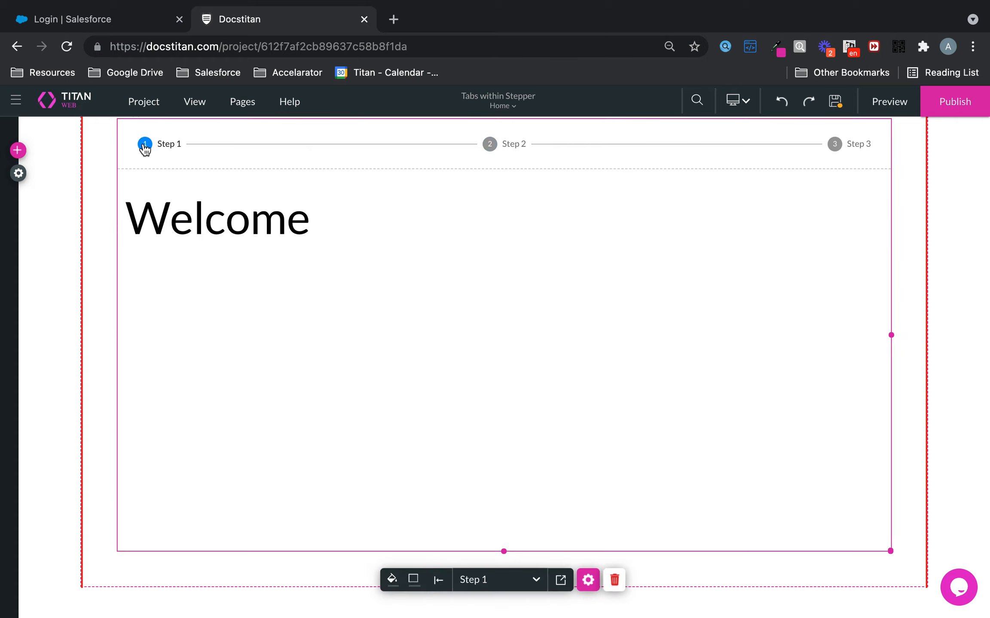
pyautogui.moveTo(253, 225); pyautogui.dragTo(542, 318)
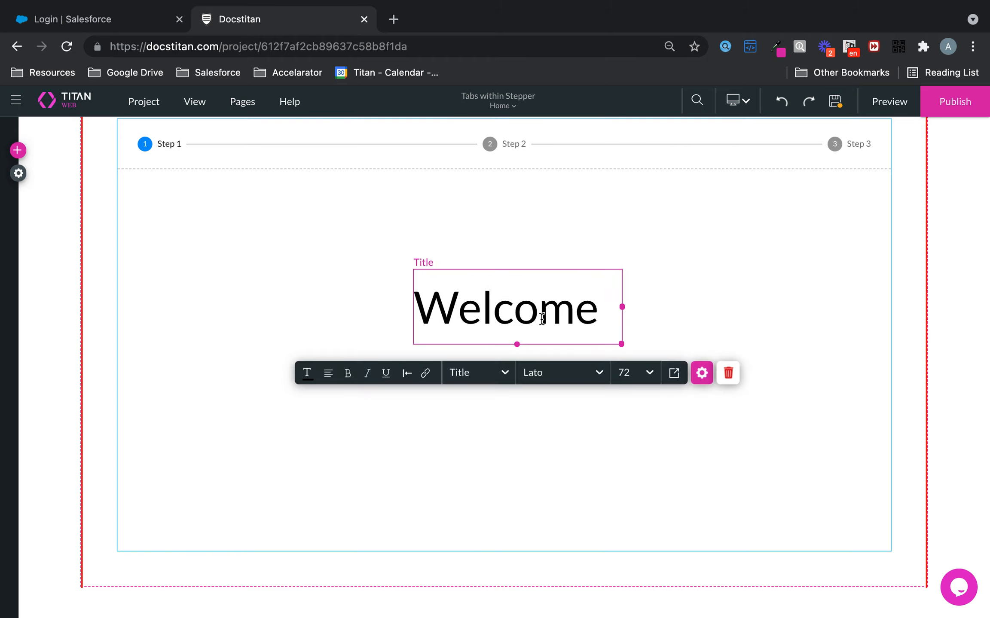
pyautogui.moveTo(560, 315); pyautogui.dragTo(556, 275)
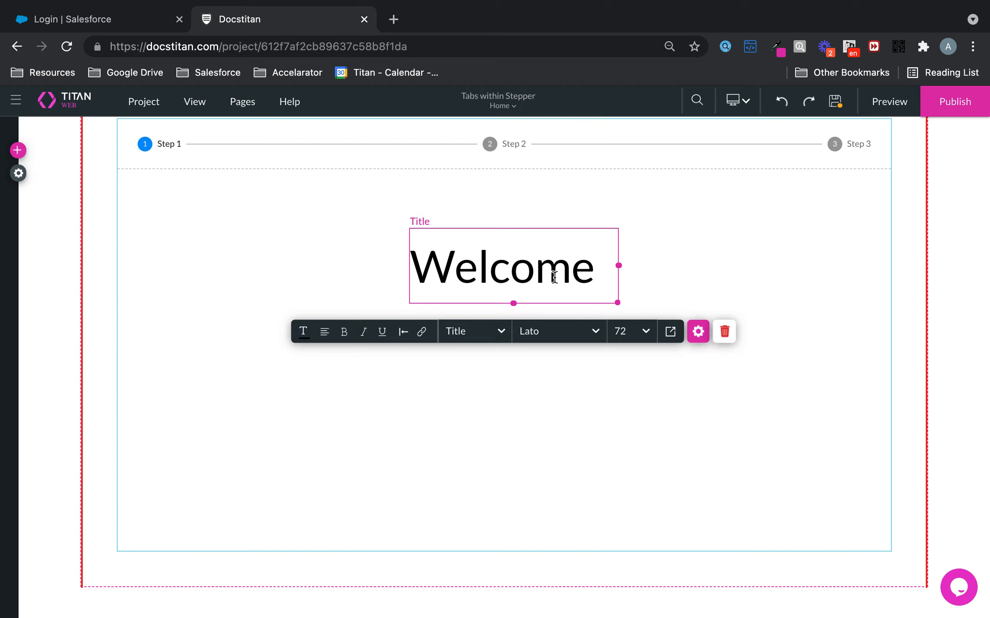
pyautogui.click(18, 150)
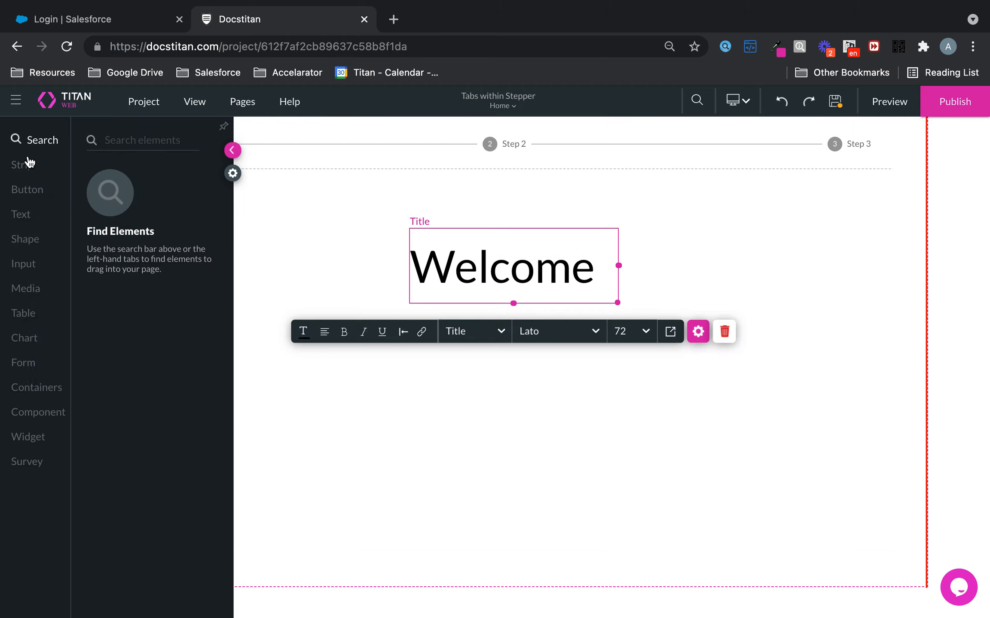
pyautogui.click(30, 191)
pyautogui.moveTo(193, 174); pyautogui.dragTo(582, 408)
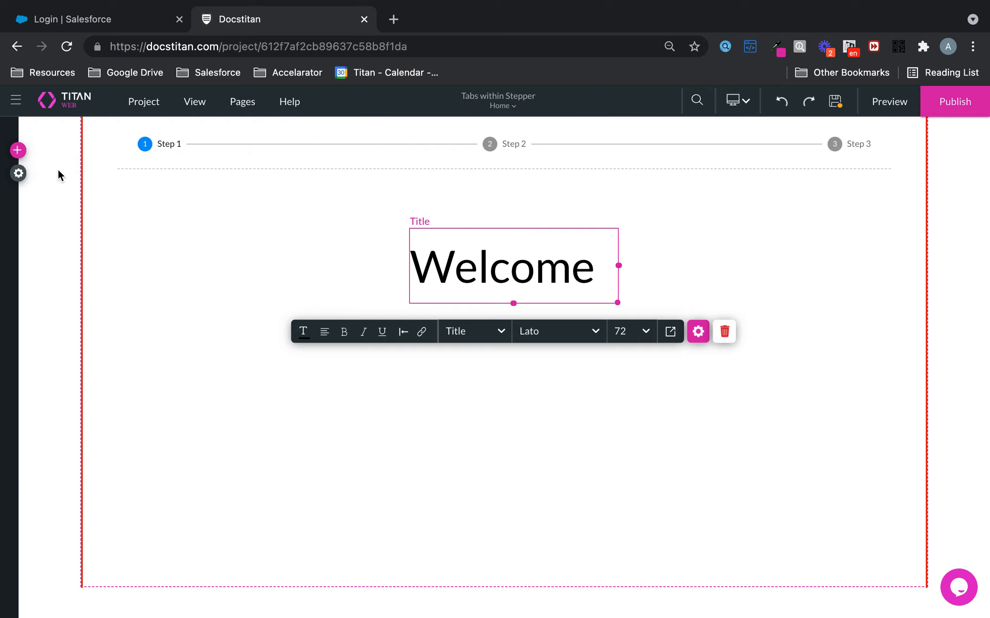
# Add a primary button centred below the Welcome title in Step 1 and label it "Next >"
pyautogui.click(17, 150)
pyautogui.click(32, 189)
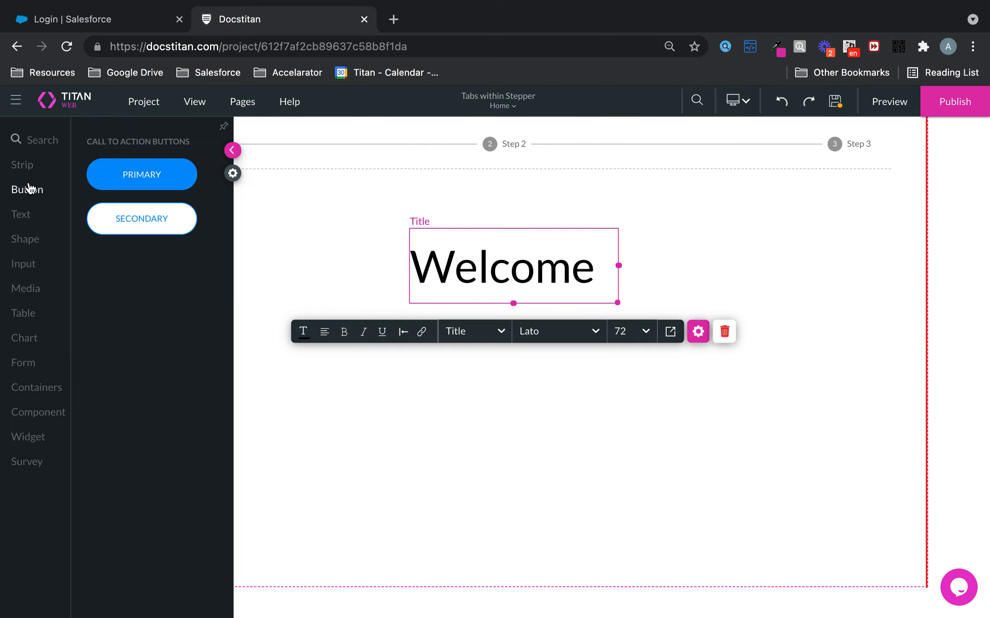
pyautogui.moveTo(132, 165); pyautogui.dragTo(527, 348)
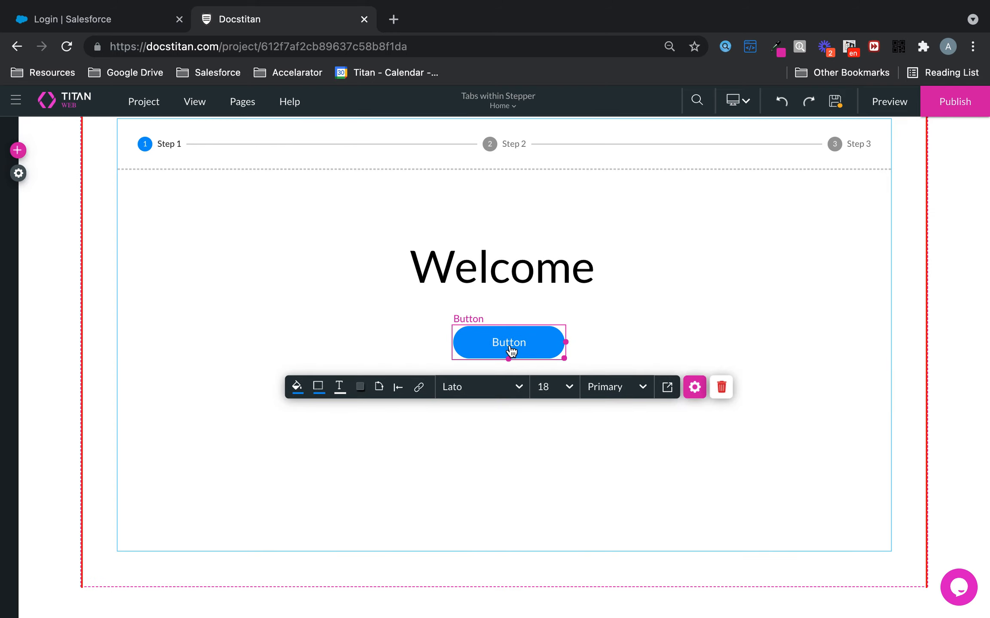
pyautogui.click(511, 352)
pyautogui.doubleClick(511, 351)
pyautogui.write('Next >')
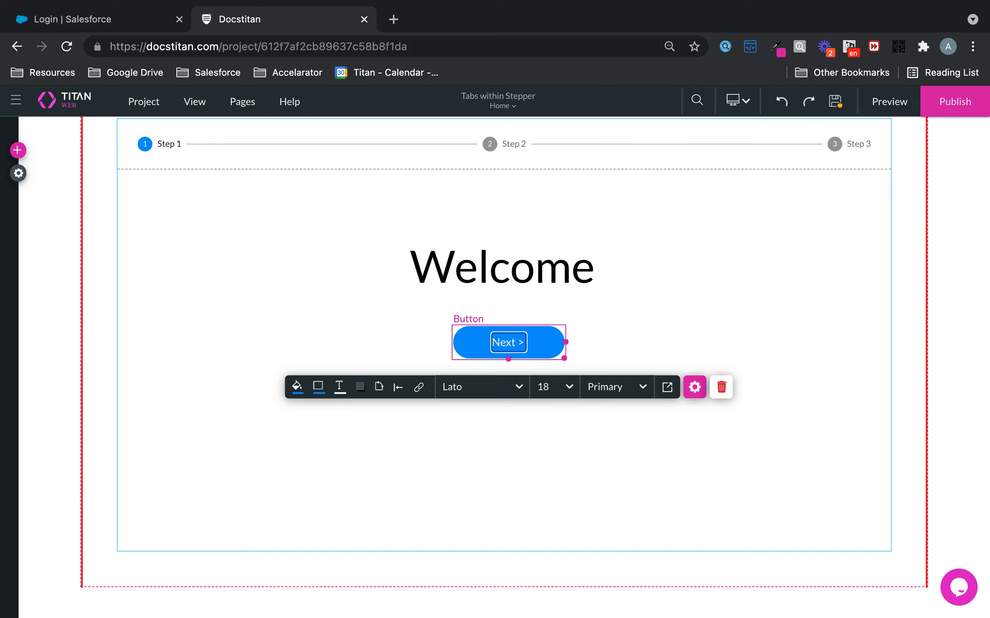
pyautogui.click(578, 429)
# Configure an on-click action for the "Next >" button with the Interactivity system action enabled and open its settings
pyautogui.click(551, 347)
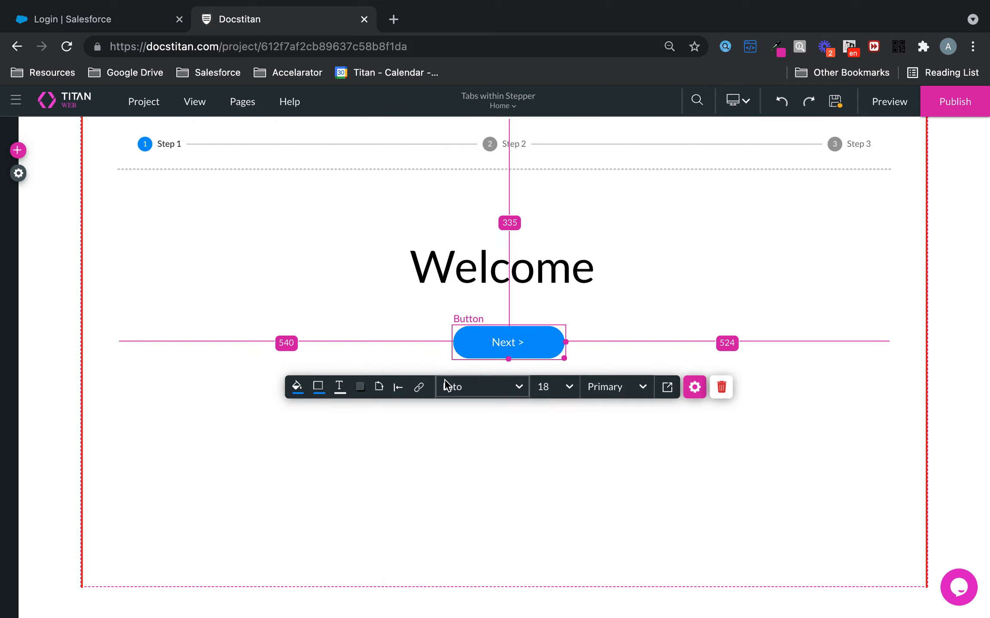
pyautogui.click(420, 389)
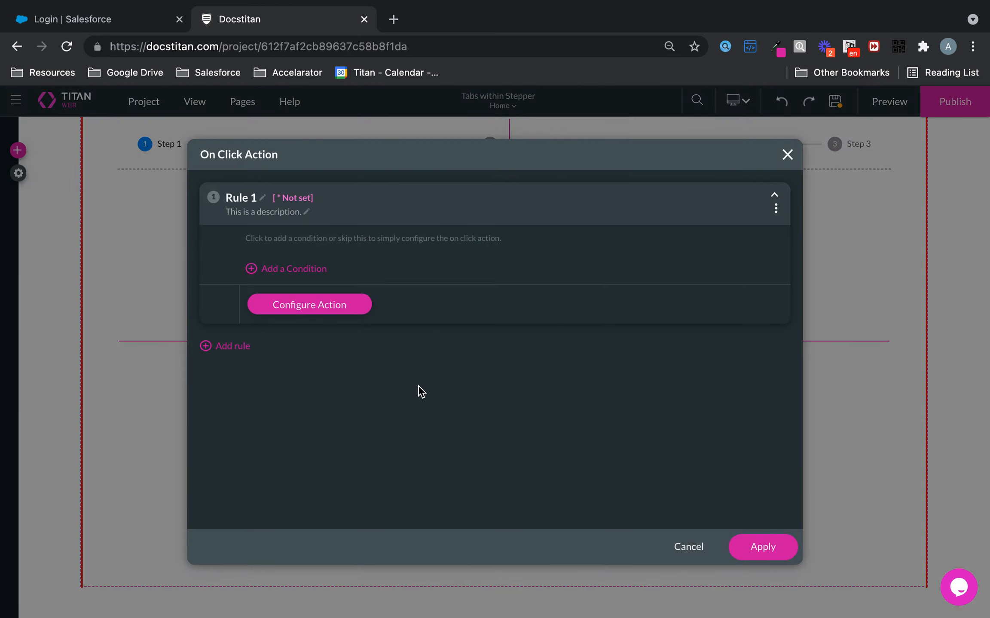
pyautogui.click(351, 310)
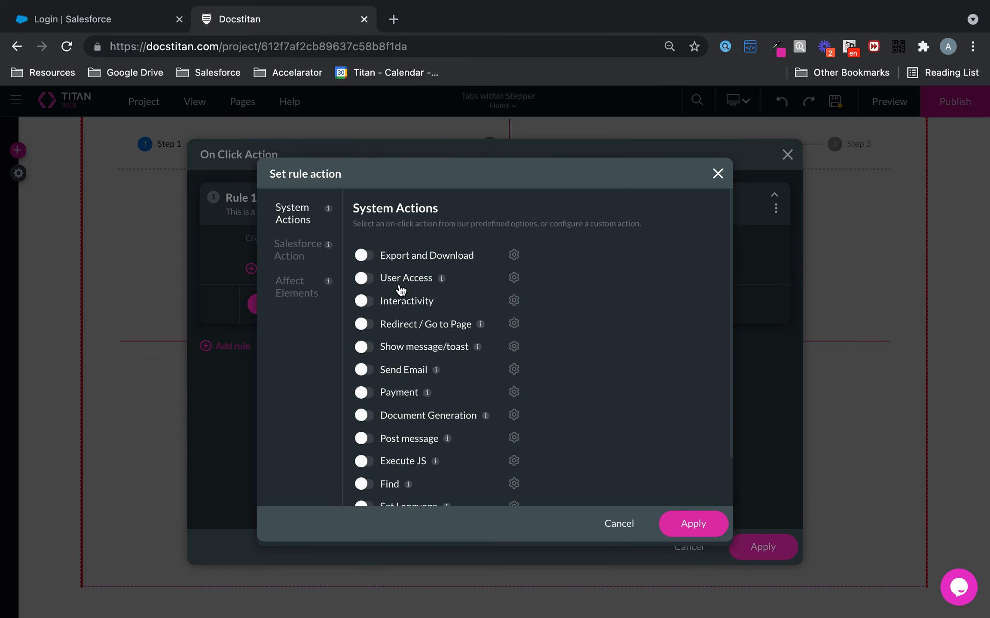
pyautogui.click(369, 307)
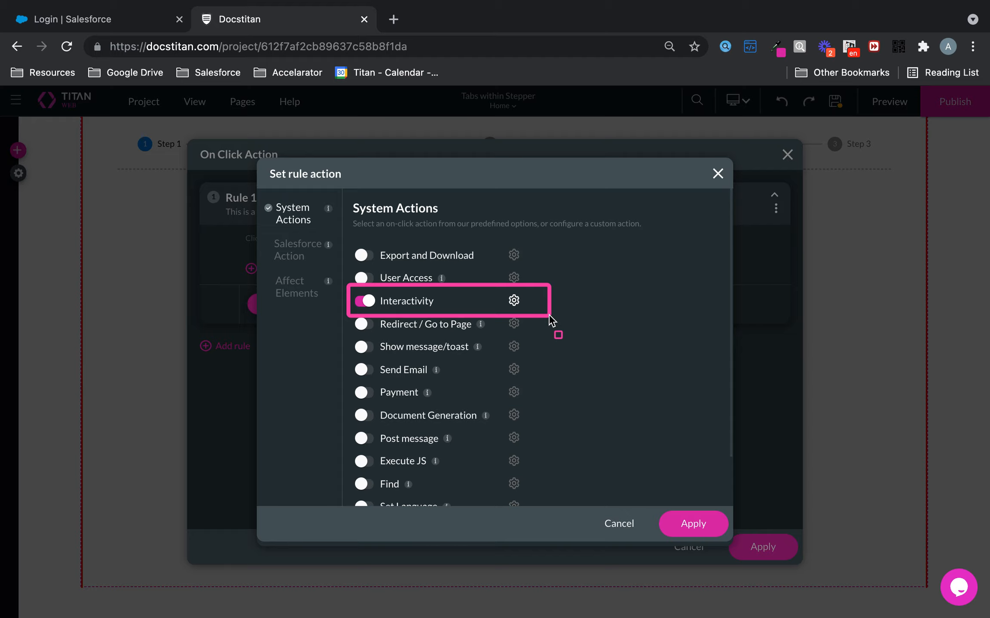
pyautogui.click(514, 302)
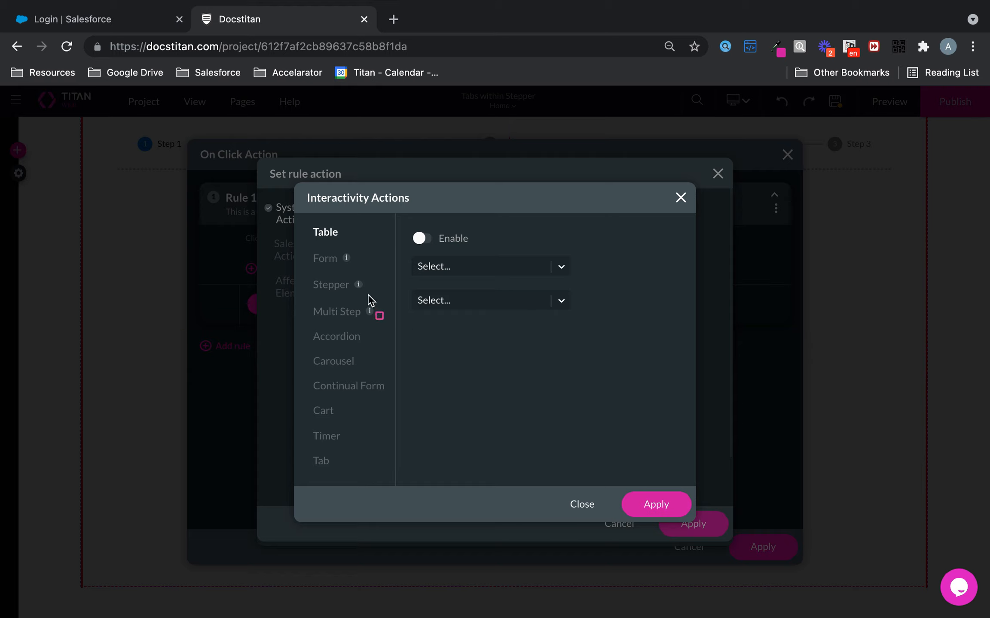
# Enable the Stepper interactivity for [Stepper] with Next Step, apply the on-click action settings and save the project
pyautogui.click(432, 241)
pyautogui.click(477, 280)
pyautogui.click(448, 337)
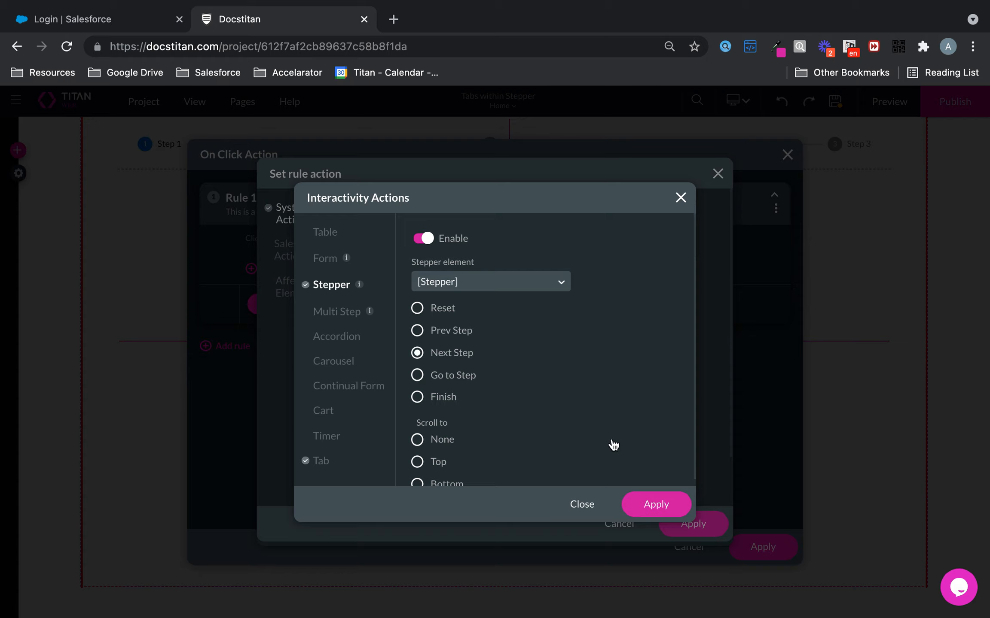
pyautogui.click(664, 511)
pyautogui.click(690, 525)
pyautogui.click(764, 552)
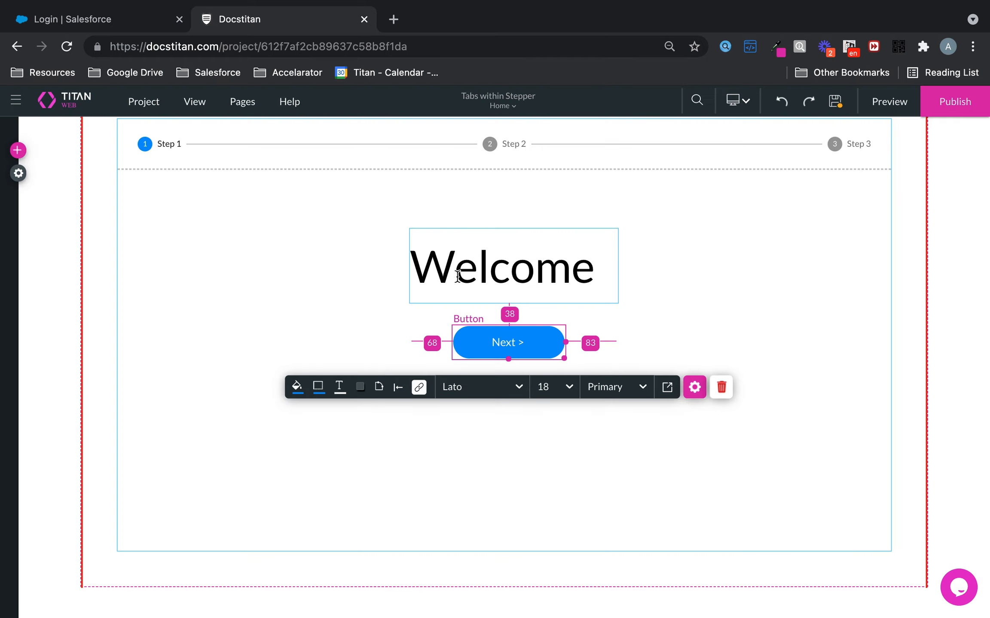
pyautogui.click(835, 101)
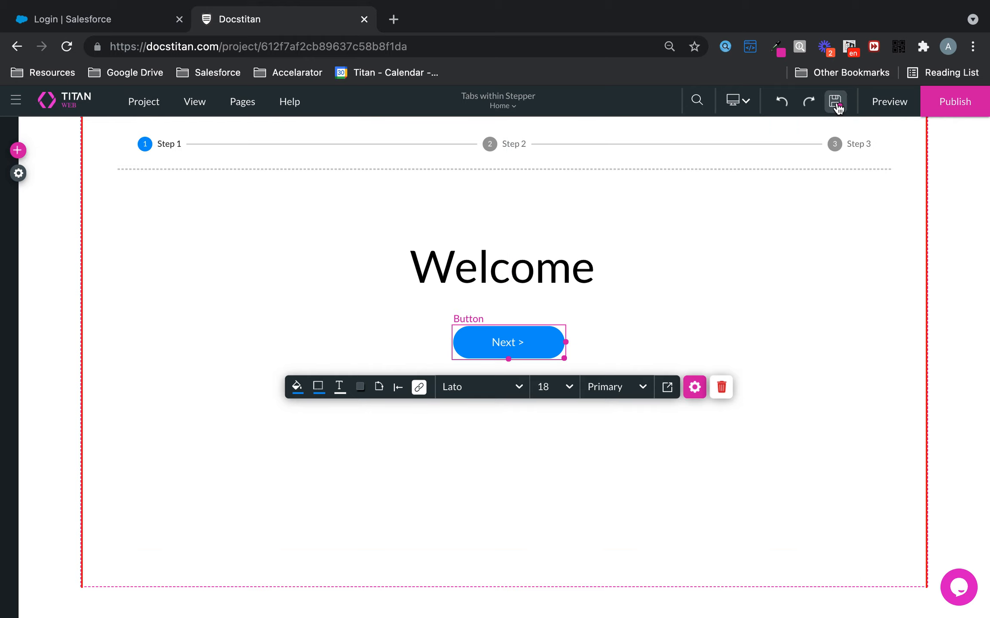
# Add a primary button to the Account tab in Step 2 and position it in the tab's lower-left corner
pyautogui.click(497, 149)
pyautogui.click(497, 150)
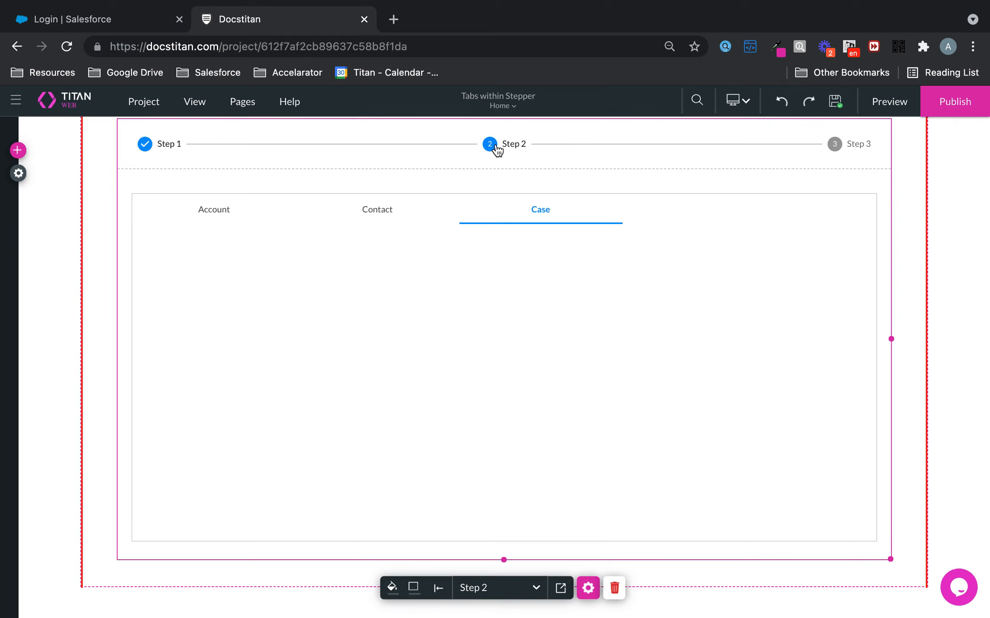
pyautogui.click(233, 218)
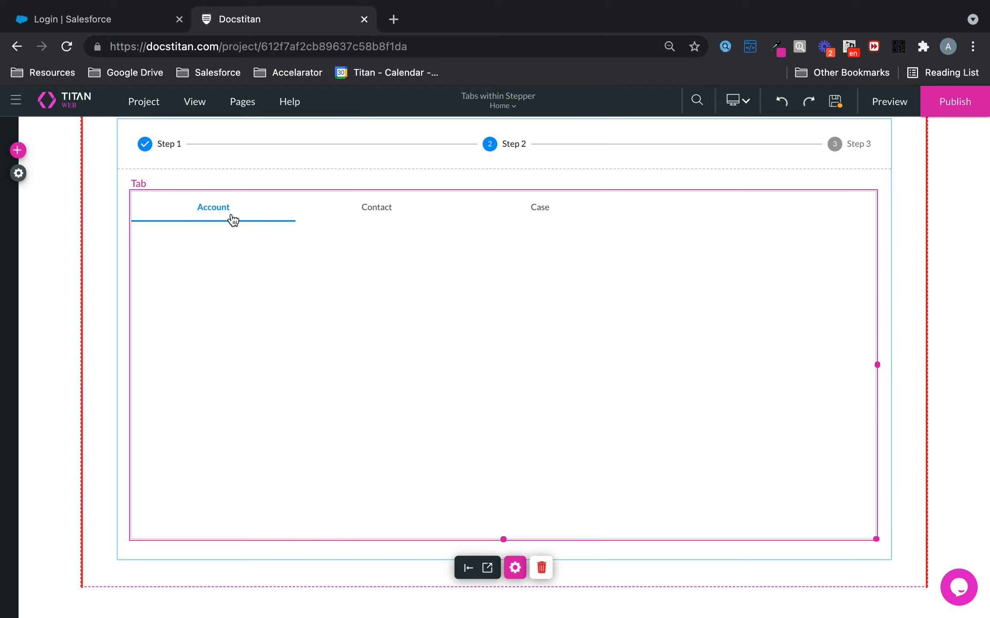
pyautogui.click(18, 150)
pyautogui.moveTo(27, 197)
pyautogui.moveTo(170, 181); pyautogui.dragTo(346, 475)
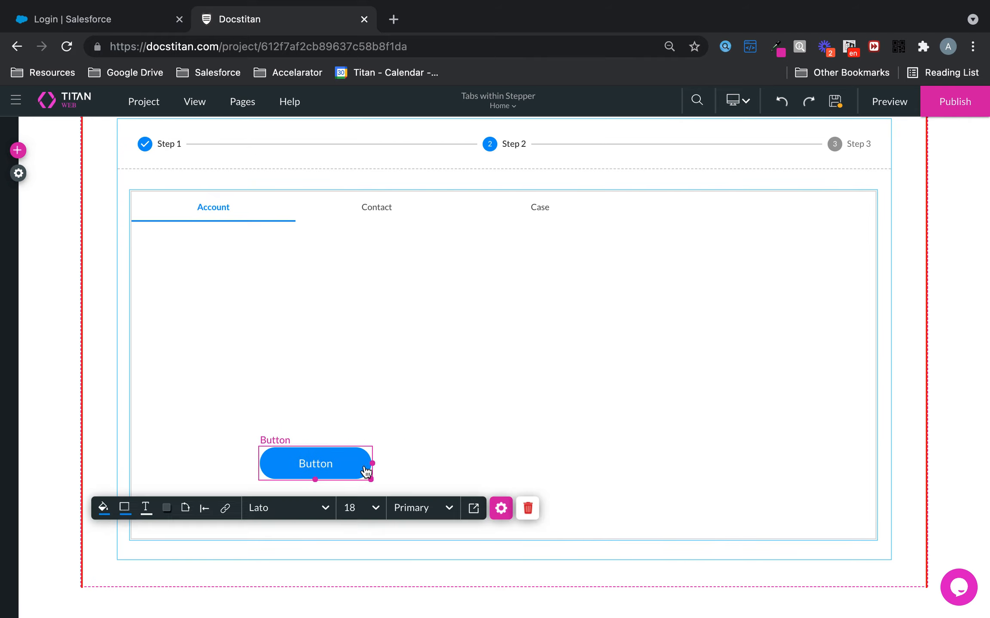
pyautogui.moveTo(473, 327); pyautogui.dragTo(241, 517)
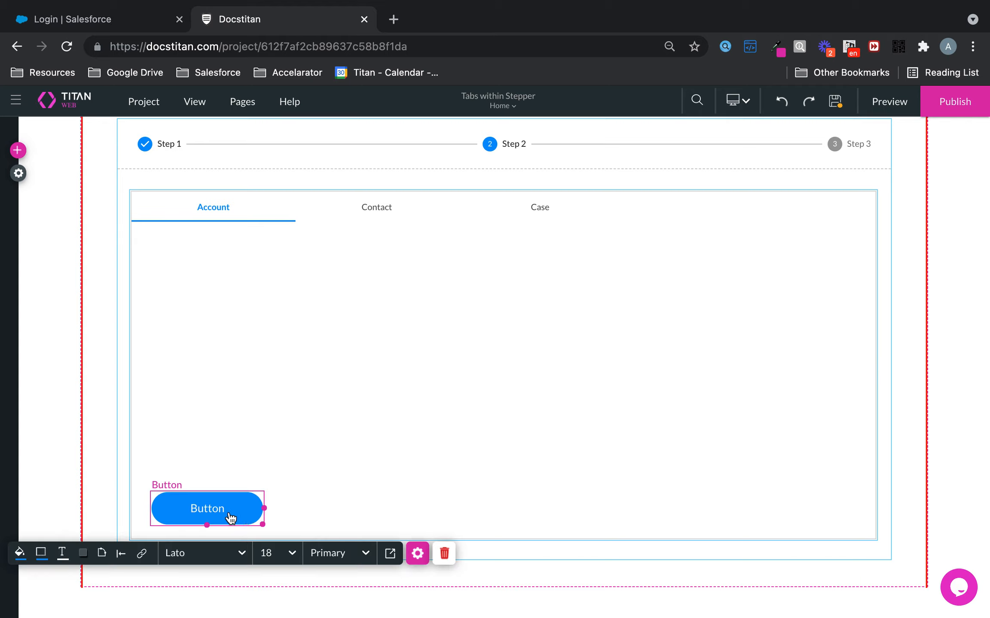
# Label the new button on the Account tab "< Back"
pyautogui.click(223, 517)
pyautogui.doubleClick(223, 517)
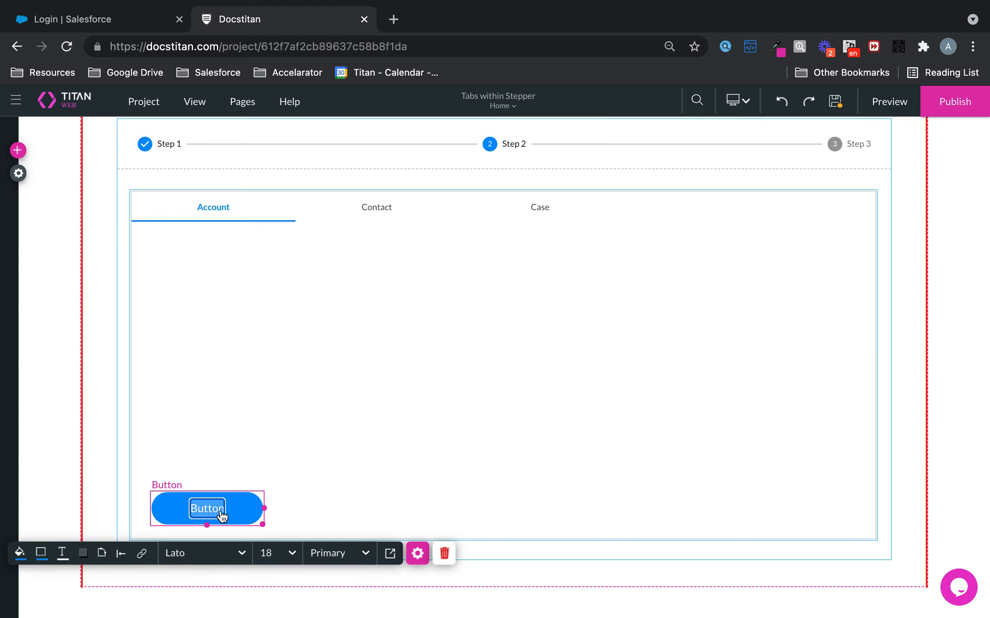
pyautogui.write('< Back')
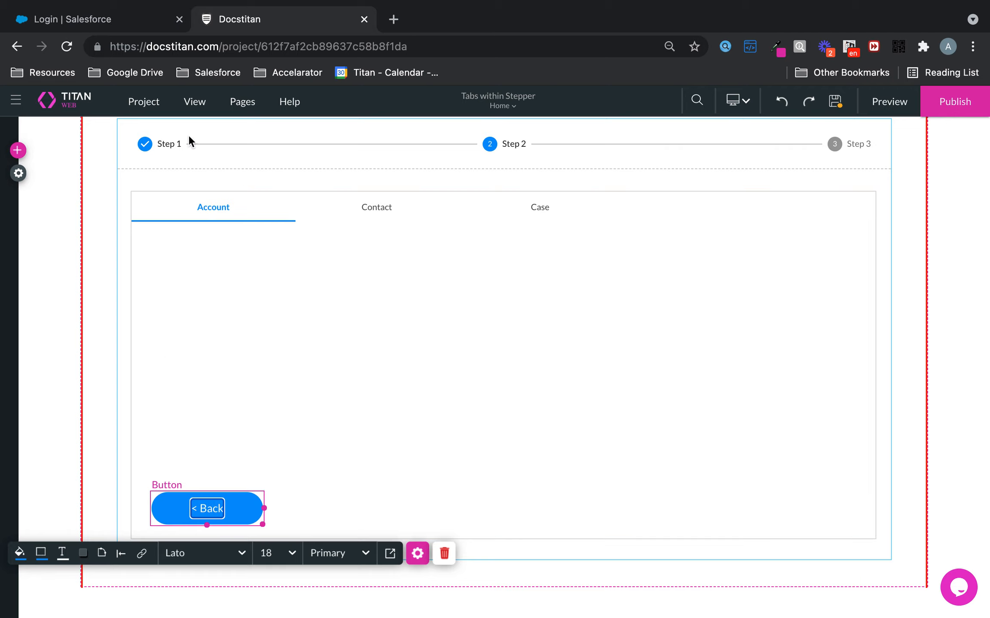
# Copy the "Next >" button from Step 1 into Step 2's Account tab and place it in the tab's lower-right corner
pyautogui.click(158, 144)
pyautogui.click(541, 344)
pyautogui.rightClick(540, 345)
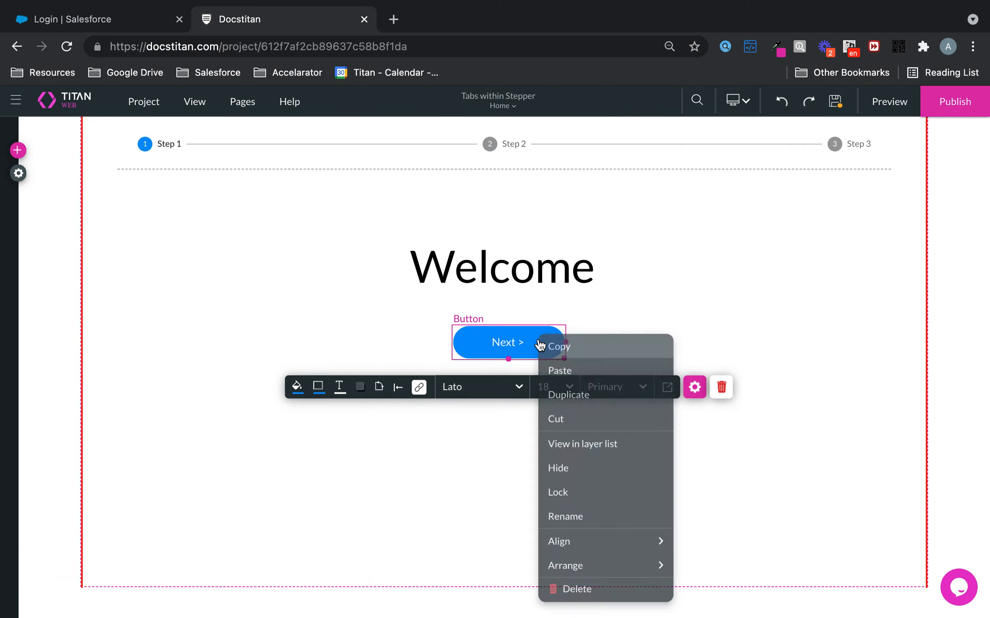
pyautogui.click(558, 346)
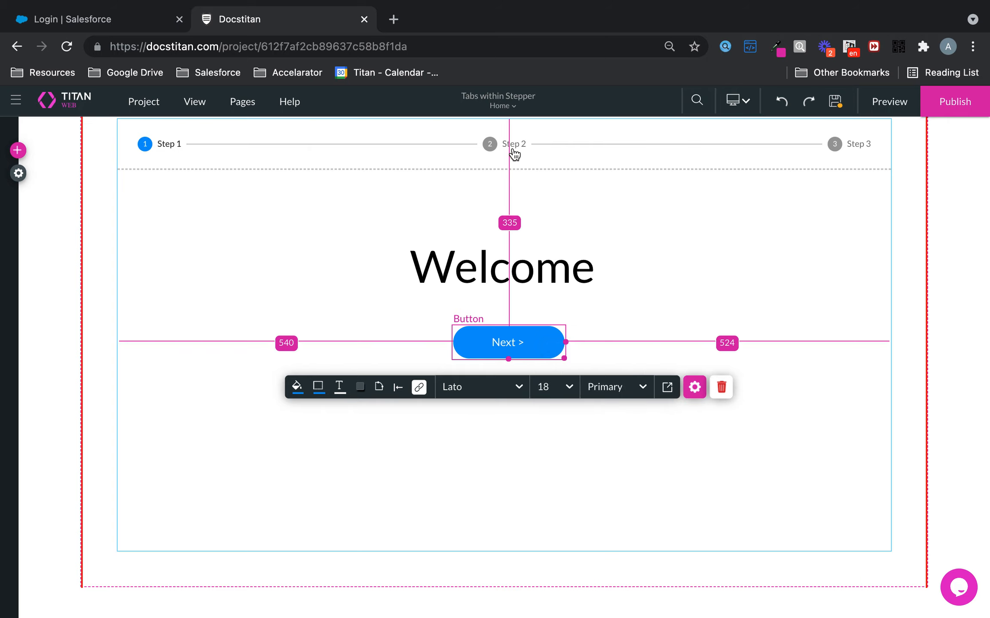
pyautogui.click(513, 146)
pyautogui.rightClick(591, 408)
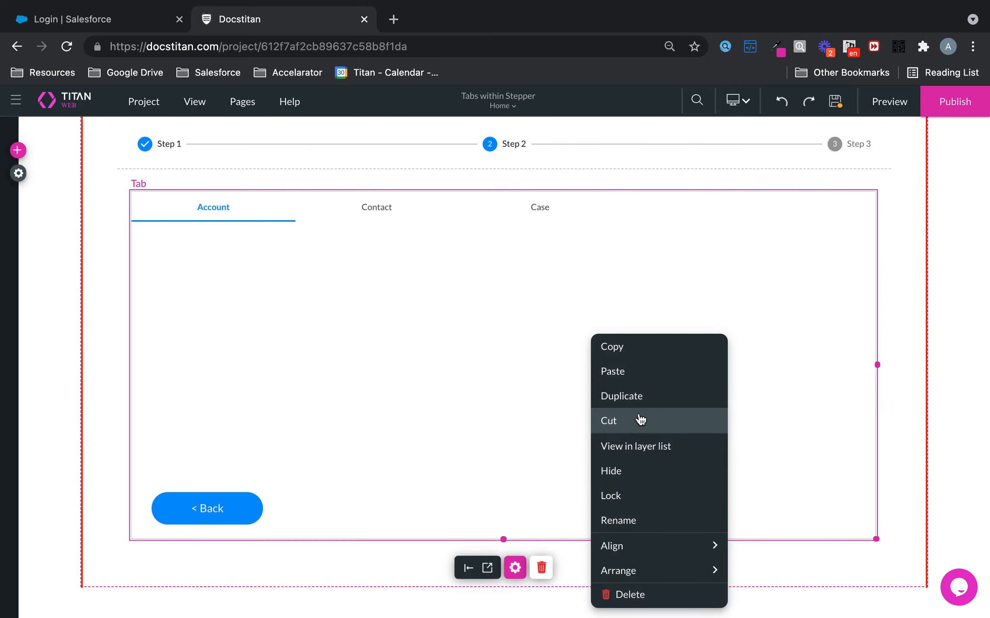
pyautogui.click(632, 375)
pyautogui.moveTo(556, 425); pyautogui.dragTo(840, 512)
# Turn on the Interactivity system action for the "< Back" button on the Account tab and open its settings
pyautogui.click(189, 512)
pyautogui.click(141, 555)
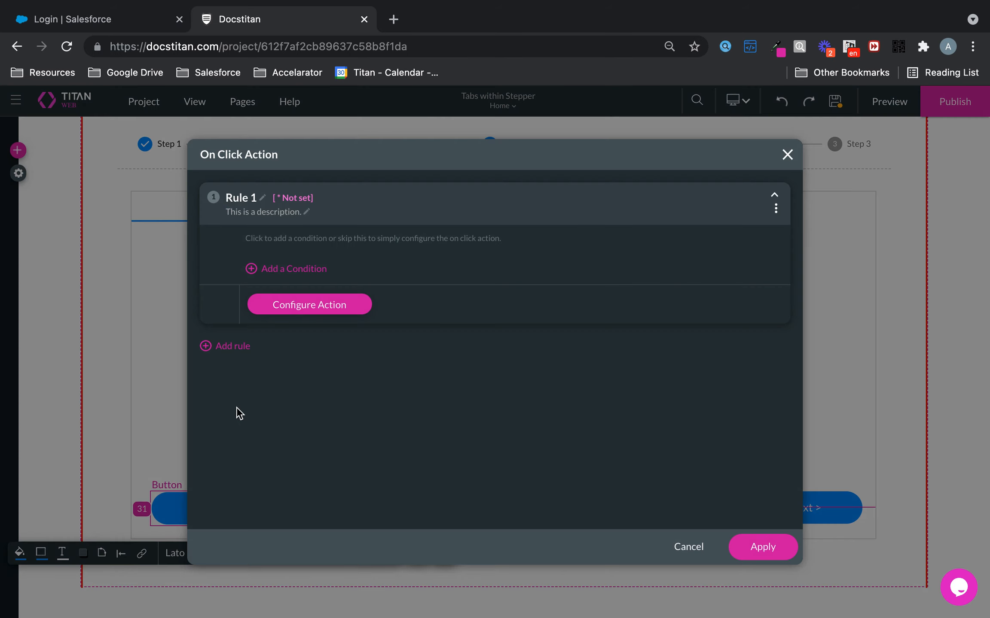
pyautogui.click(306, 305)
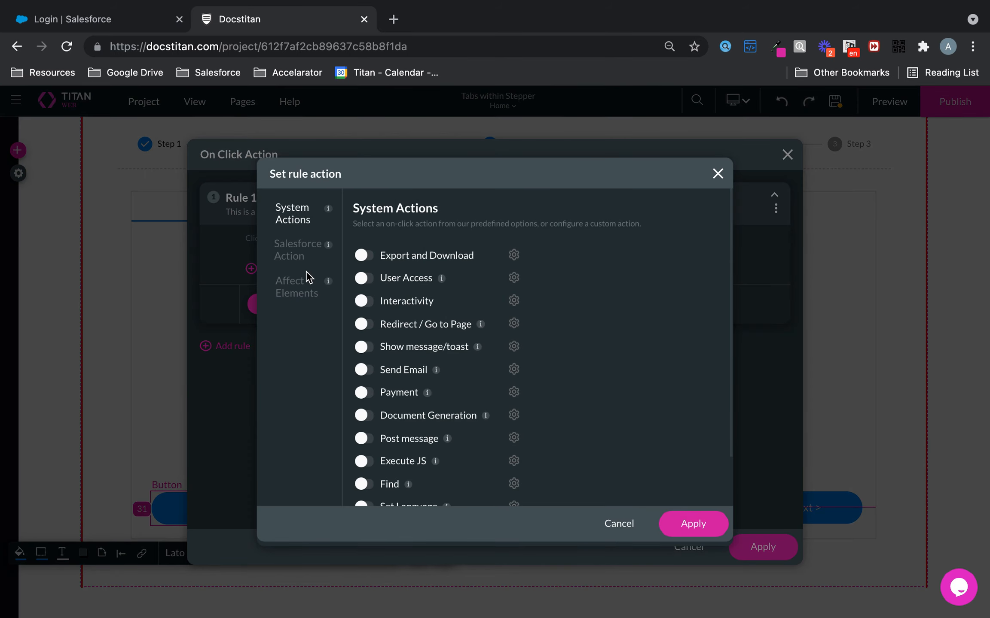
pyautogui.click(363, 301)
pyautogui.click(513, 300)
# Choose [Stepper] with Prev Step as the "< Back" button's Stepper interactivity and apply the on-click action settings
pyautogui.click(463, 281)
pyautogui.click(442, 333)
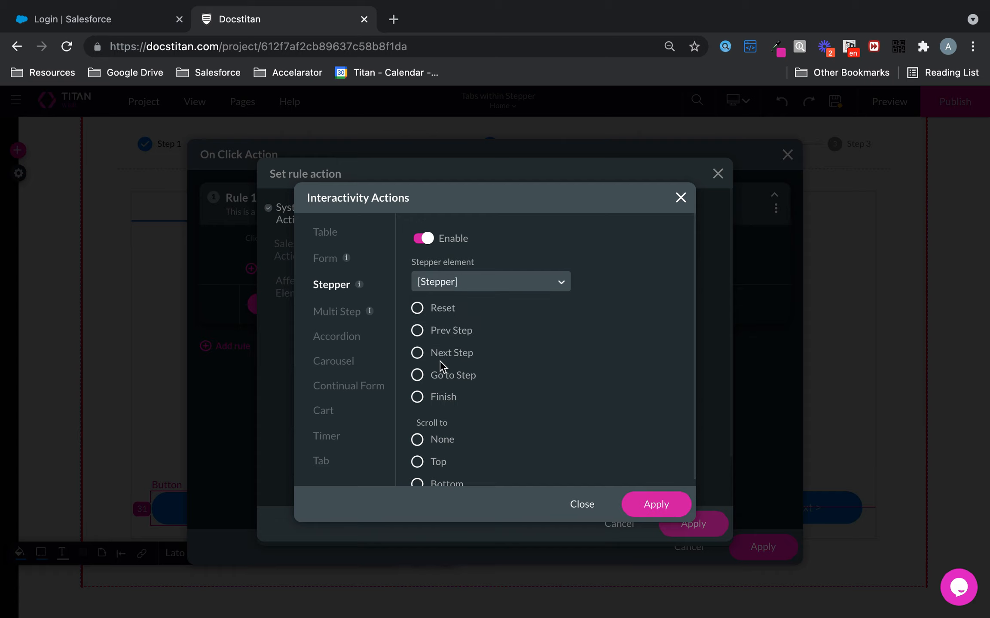
pyautogui.click(435, 337)
pyautogui.click(664, 502)
pyautogui.click(711, 536)
pyautogui.click(756, 549)
# Turn on the Interactivity system action for the "Next >" button on the Account tab and open its settings
pyautogui.click(844, 502)
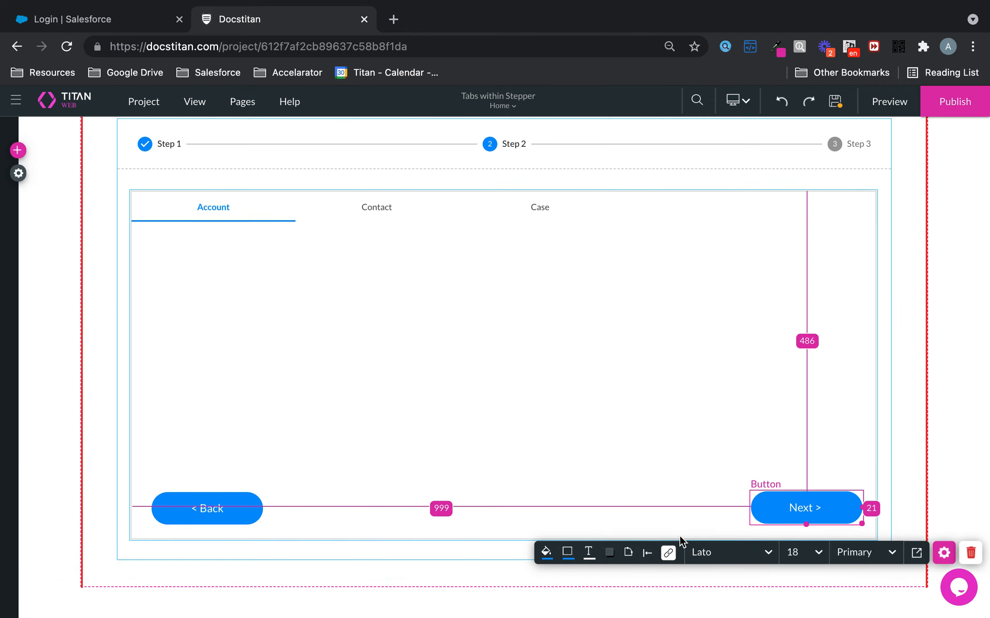
pyautogui.click(668, 555)
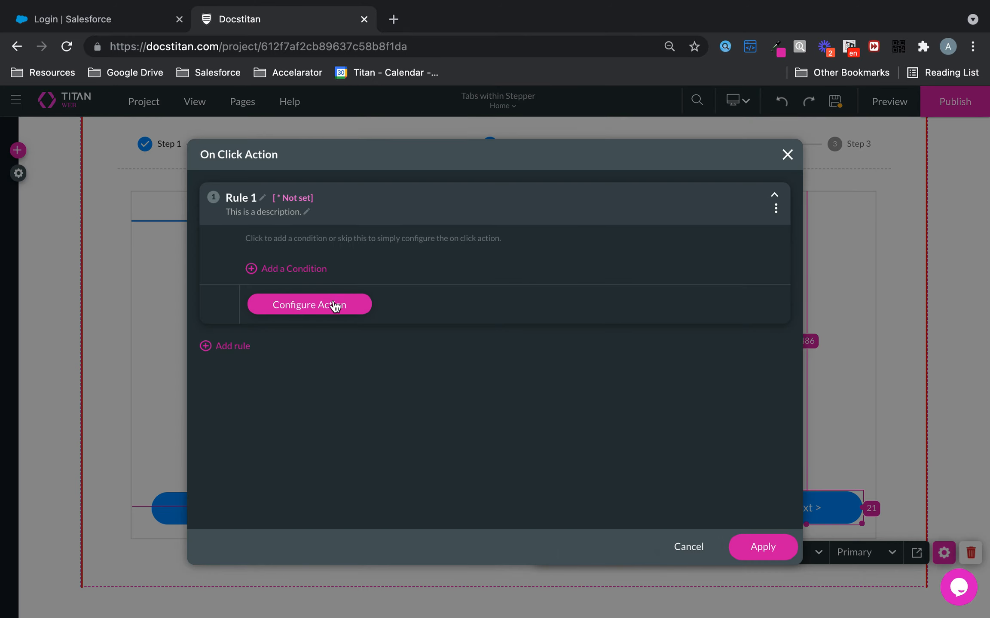
pyautogui.click(333, 305)
pyautogui.click(363, 300)
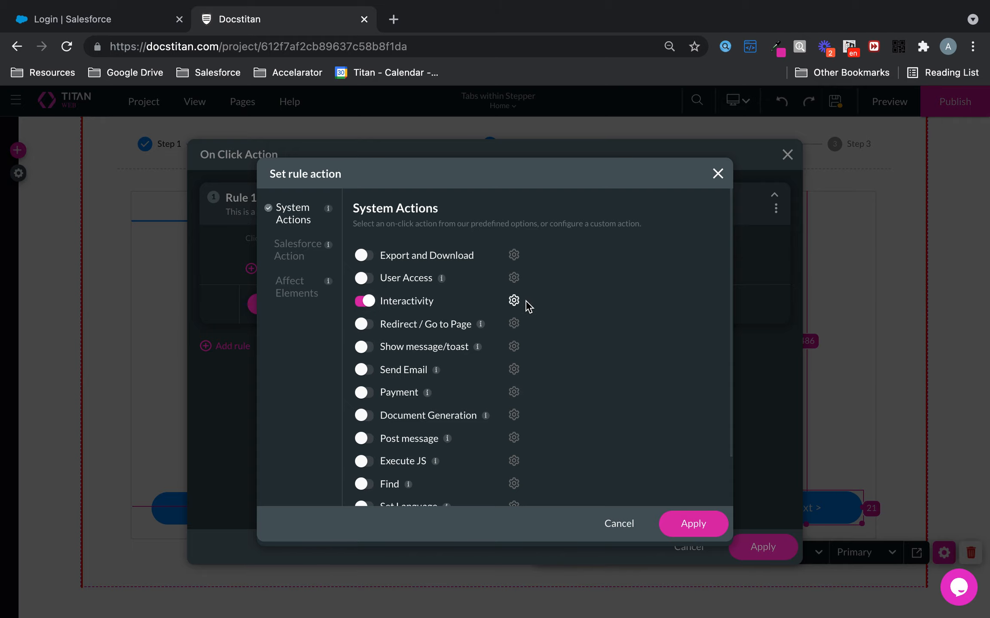
pyautogui.click(514, 301)
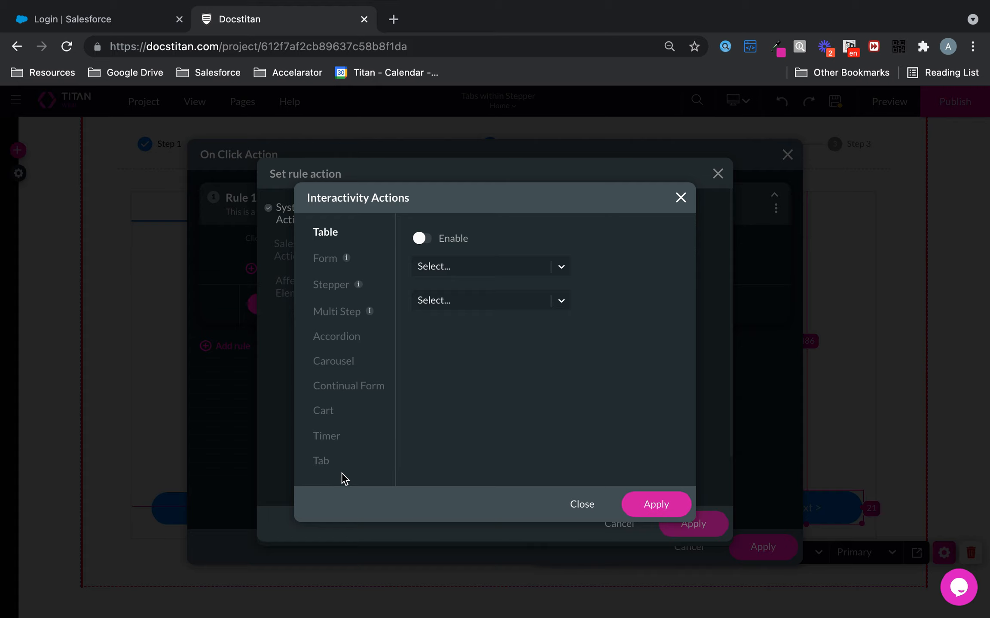
# Enable the Tab interactivity for the [Tab] element, apply the "Next >" button's on-click action settings and save the project
pyautogui.click(324, 466)
pyautogui.click(425, 238)
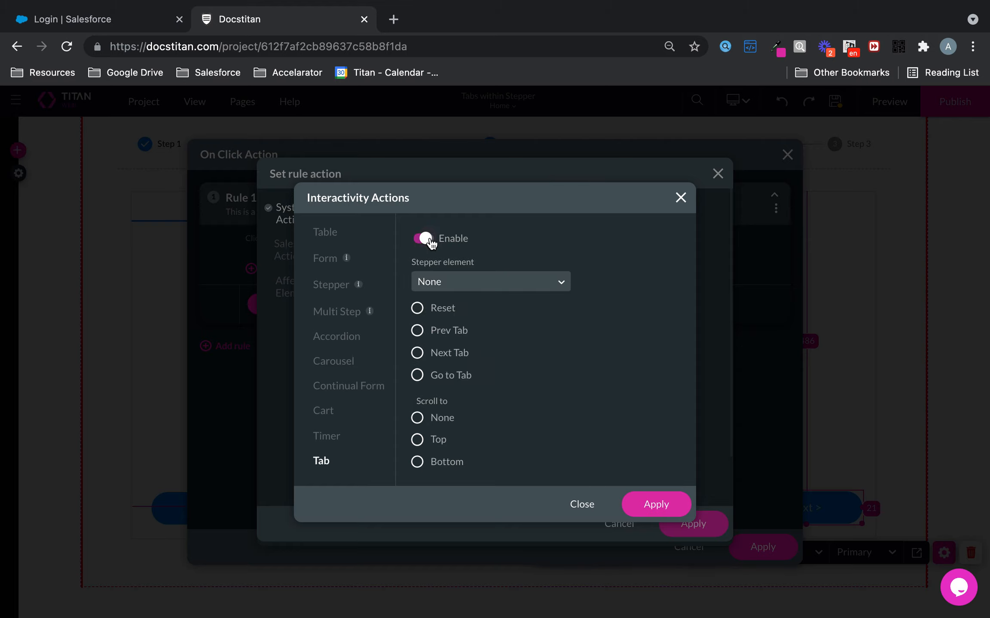
pyautogui.click(458, 277)
pyautogui.click(440, 334)
pyautogui.click(655, 513)
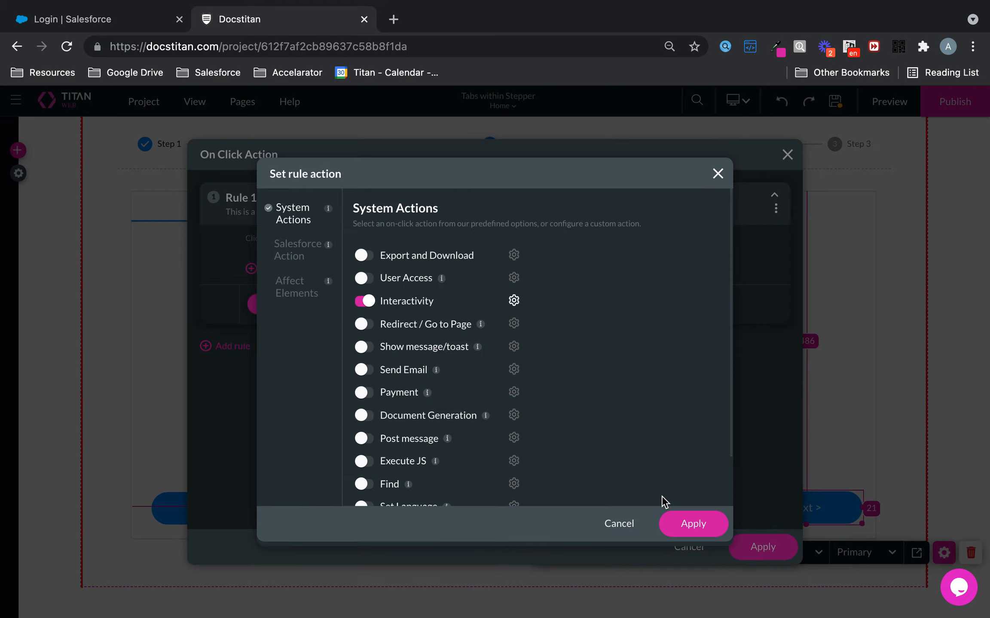
pyautogui.click(691, 521)
pyautogui.click(763, 548)
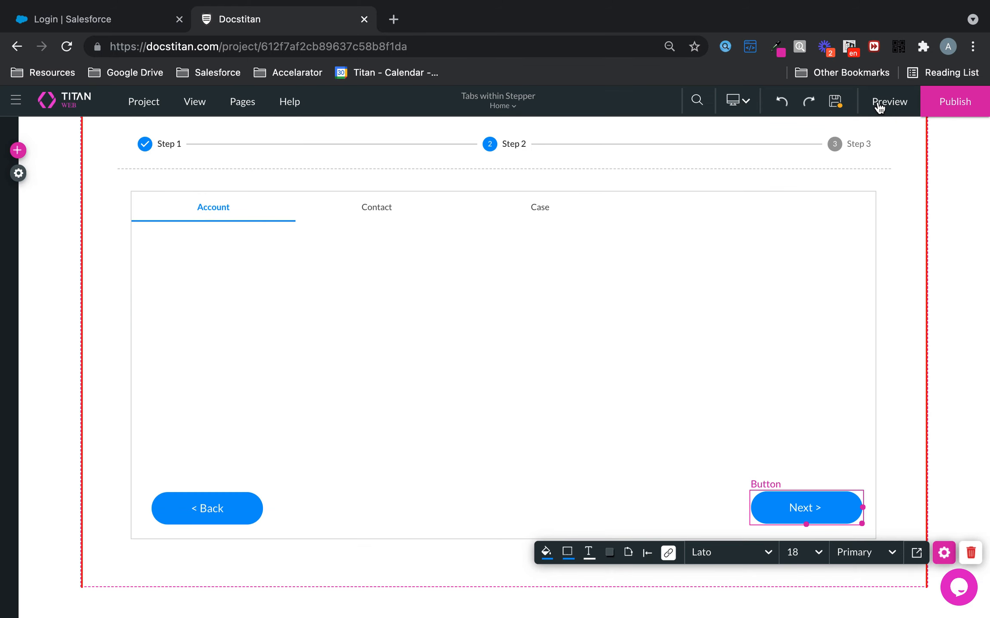
pyautogui.click(839, 109)
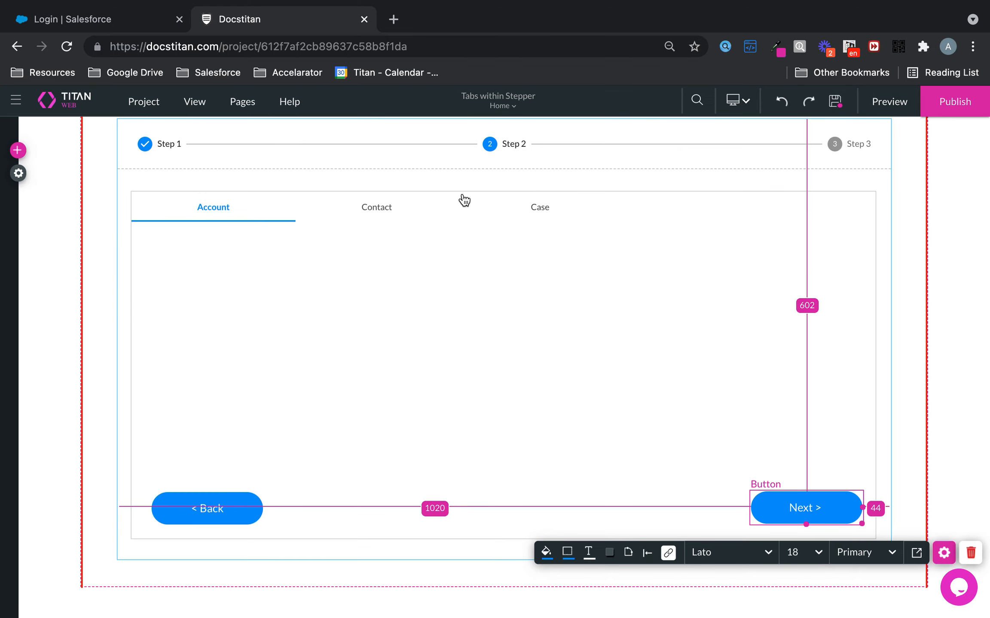
pyautogui.click(379, 210)
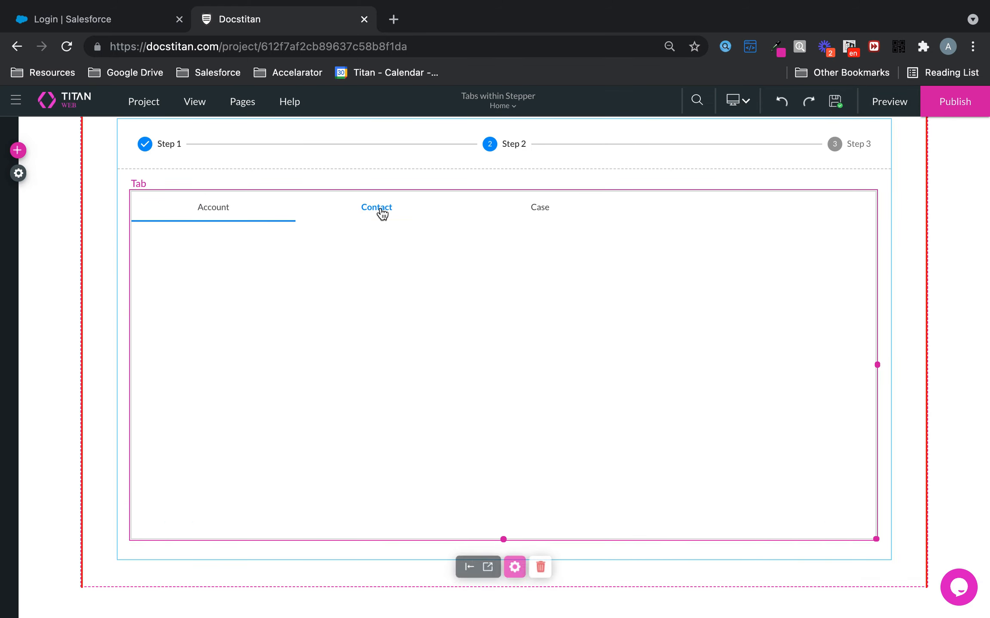
pyautogui.click(233, 211)
pyautogui.click(244, 521)
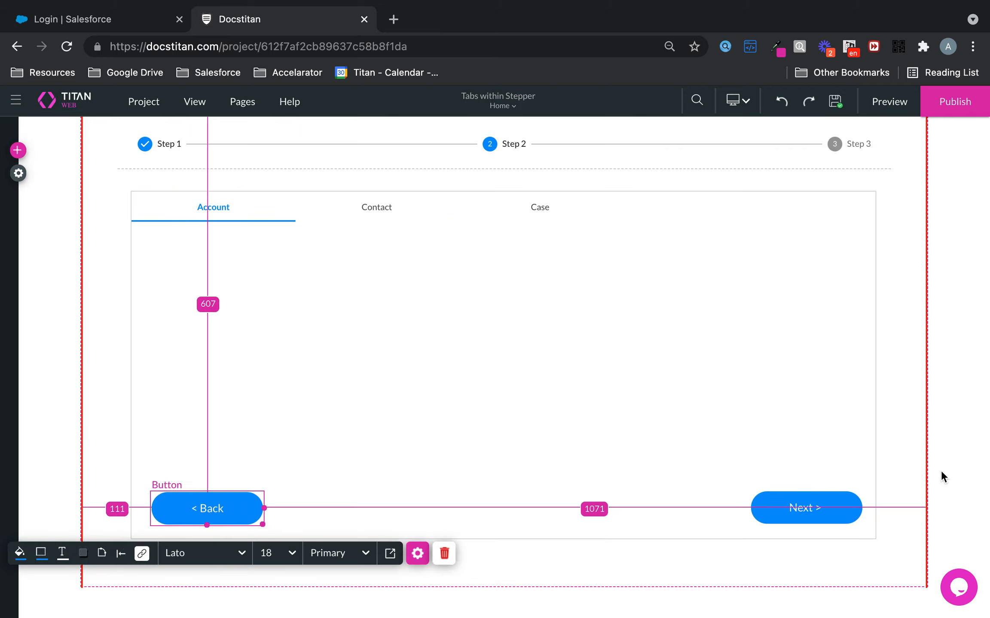
pyautogui.click(776, 510)
pyautogui.rightClick(775, 510)
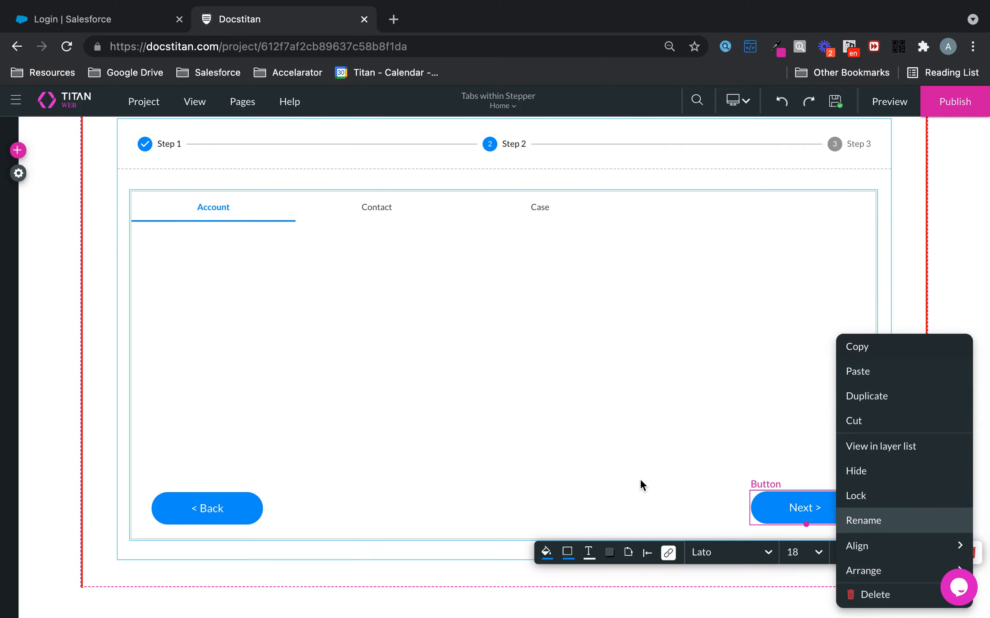
pyautogui.click(253, 508)
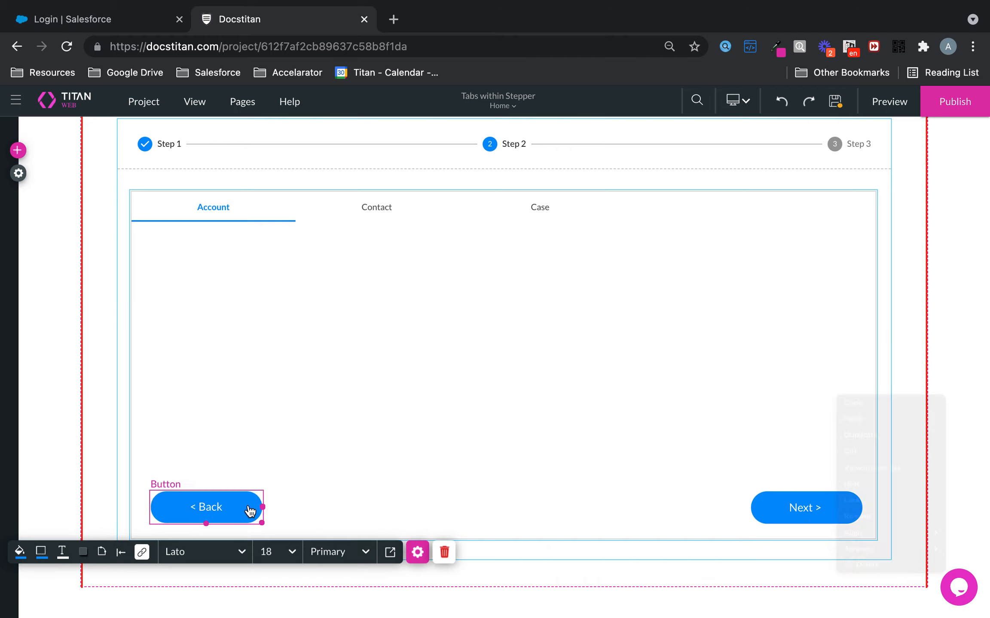
# Copy the "< Back" and "Next >" buttons together from the Account tab into the Contact tab and place them inside its lower edge
pyautogui.click(836, 512)
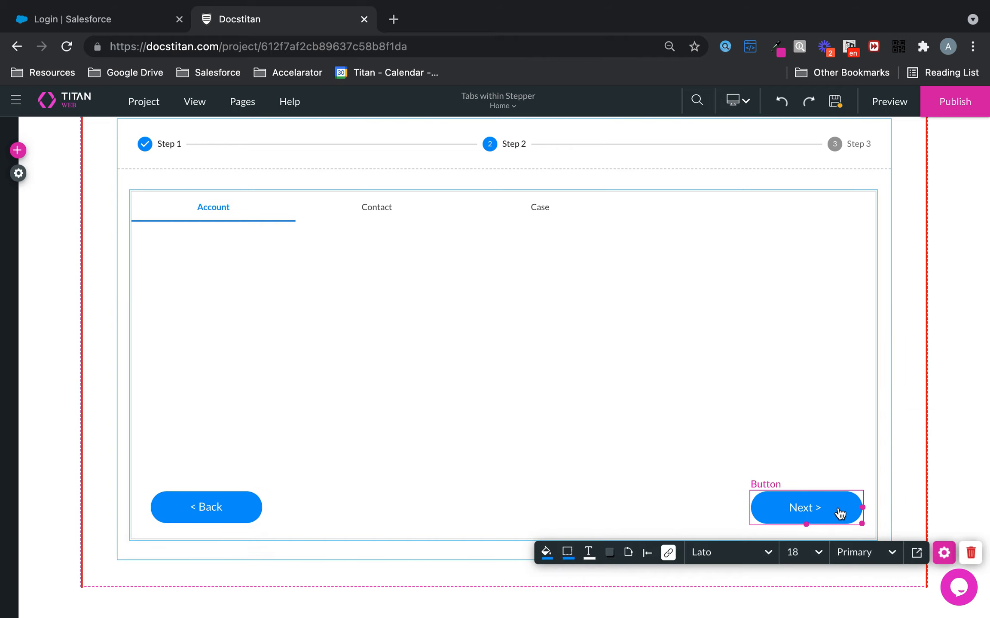
pyautogui.keyDown('shift'); pyautogui.click(239, 512); pyautogui.keyUp('shift')
pyautogui.rightClick(239, 511)
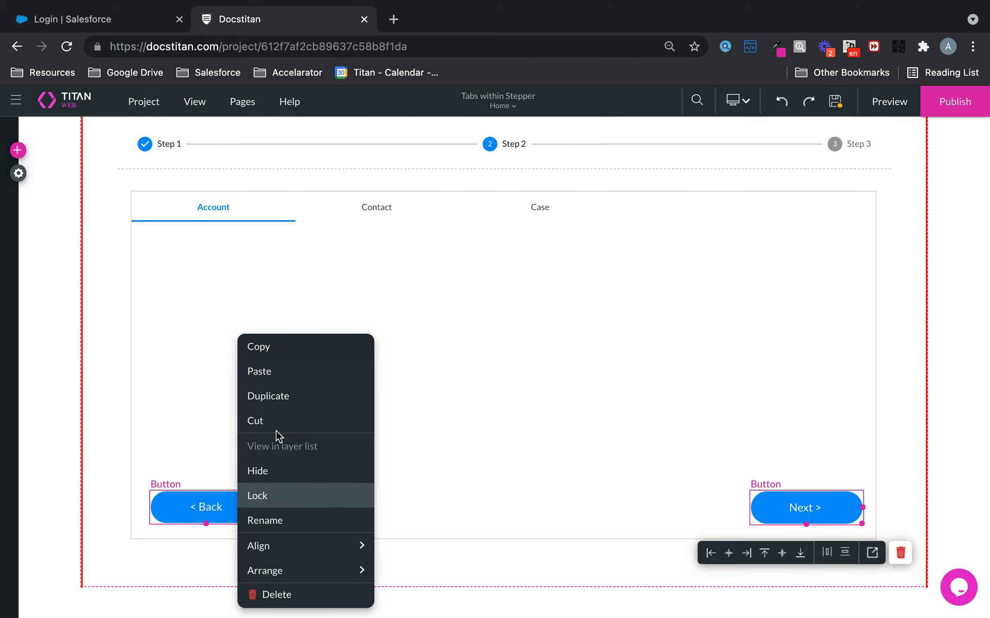
pyautogui.click(287, 347)
pyautogui.click(396, 204)
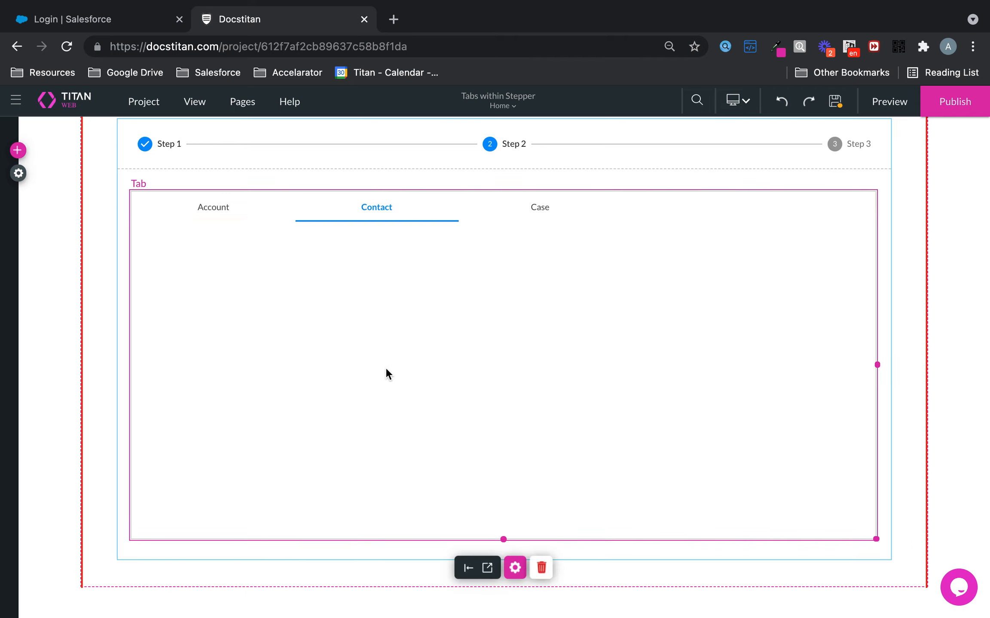
pyautogui.press('super+v')
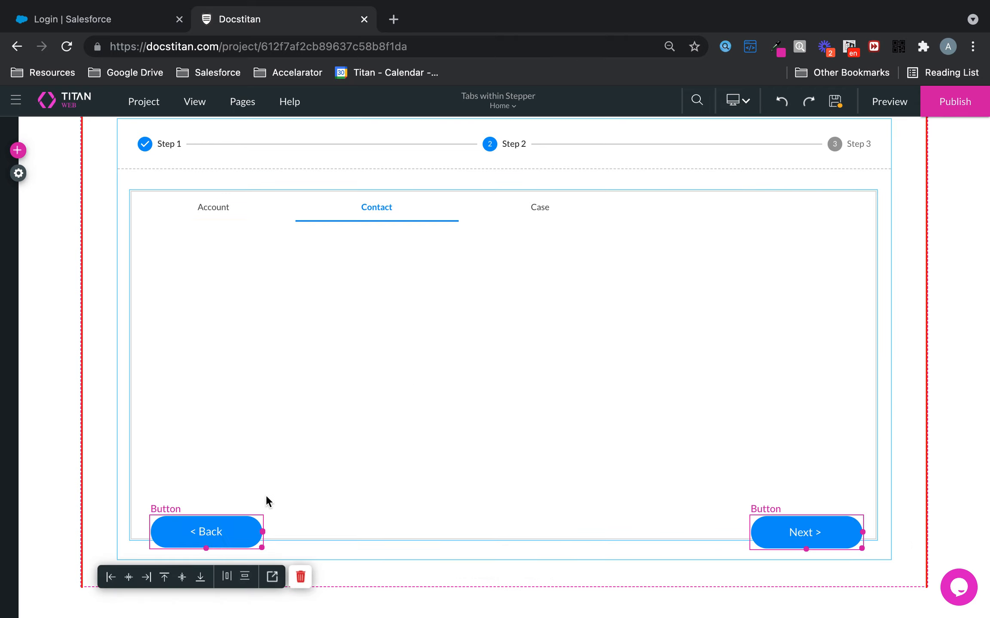
pyautogui.moveTo(243, 532); pyautogui.dragTo(243, 511)
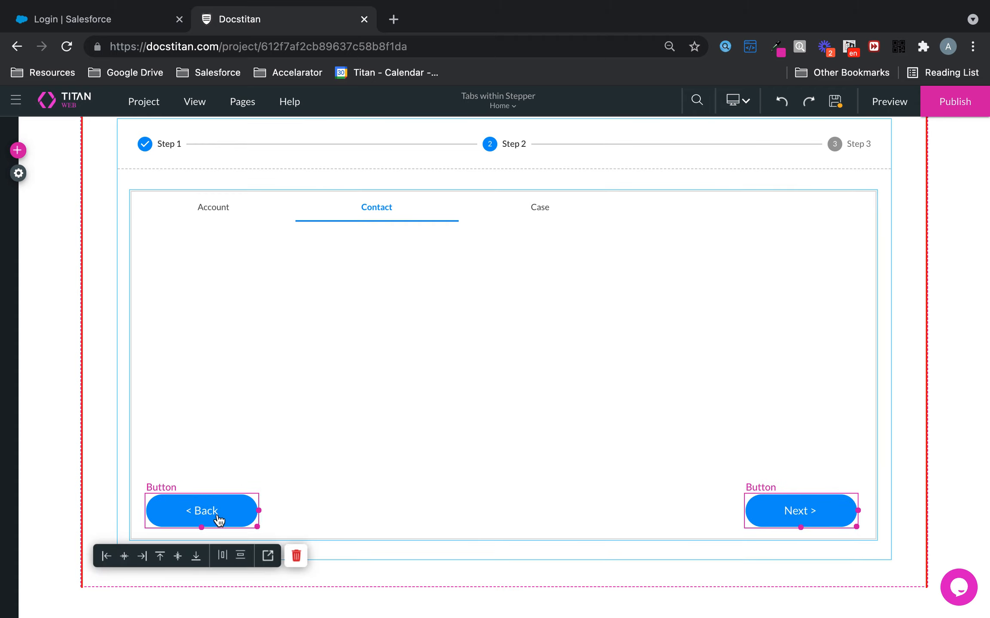
pyautogui.click(310, 465)
# Turn on the Interactivity system action for the "< Back" button on the Contact tab and open its settings
pyautogui.click(232, 507)
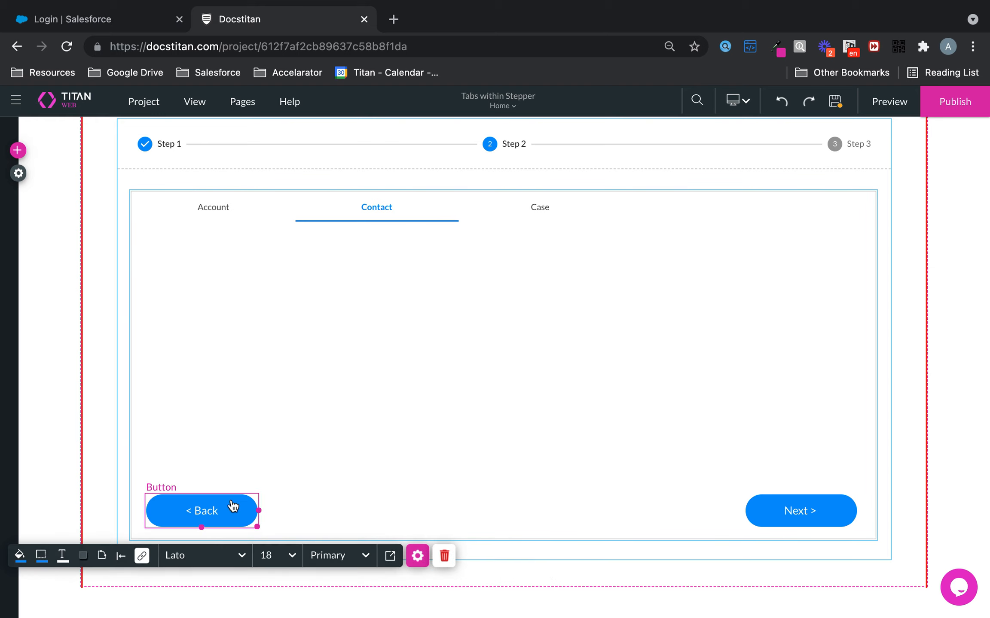
pyautogui.click(142, 556)
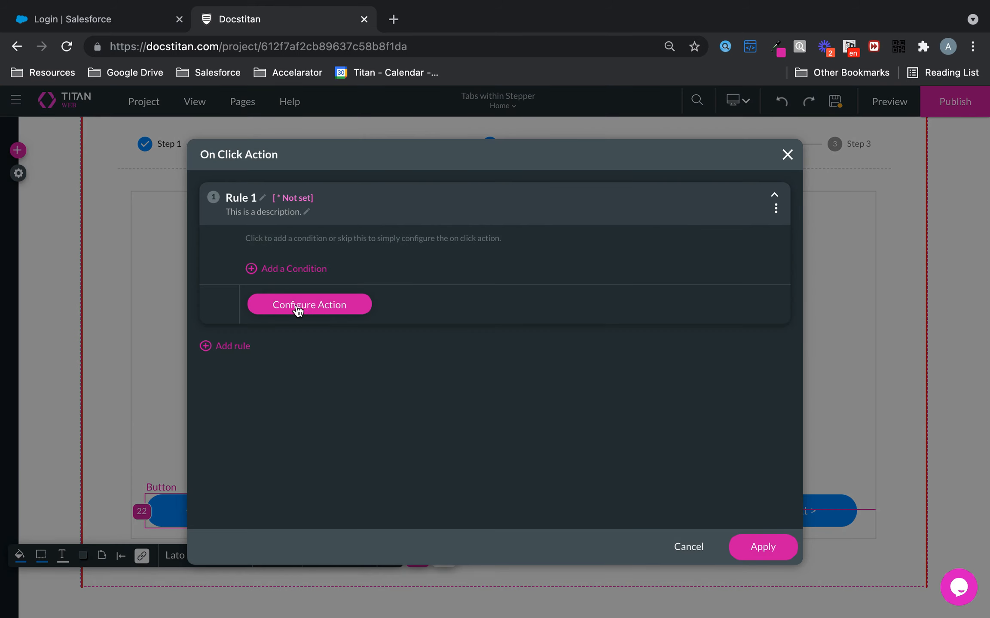
pyautogui.click(297, 306)
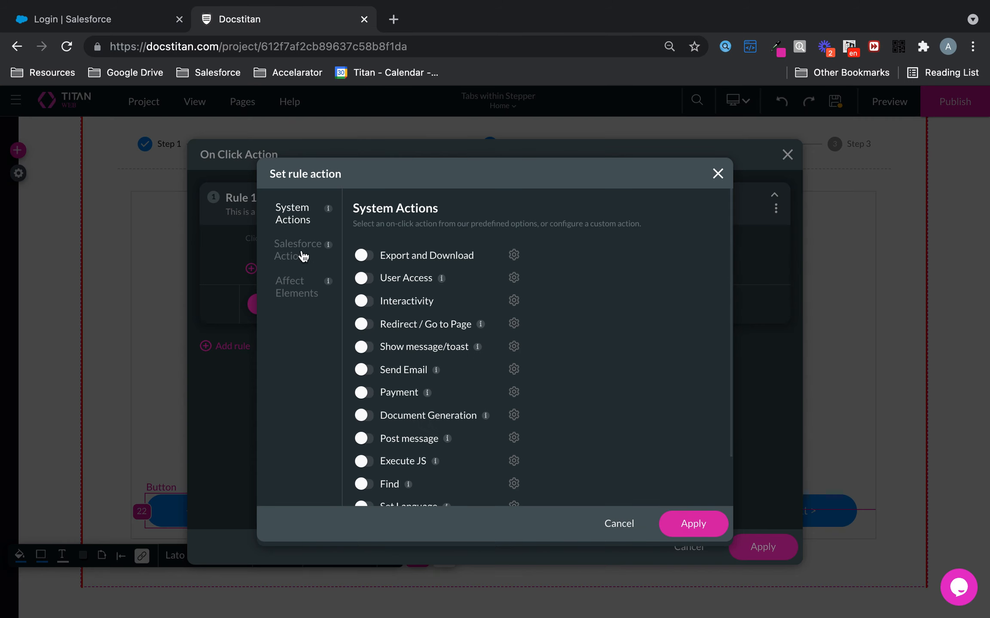
pyautogui.click(364, 302)
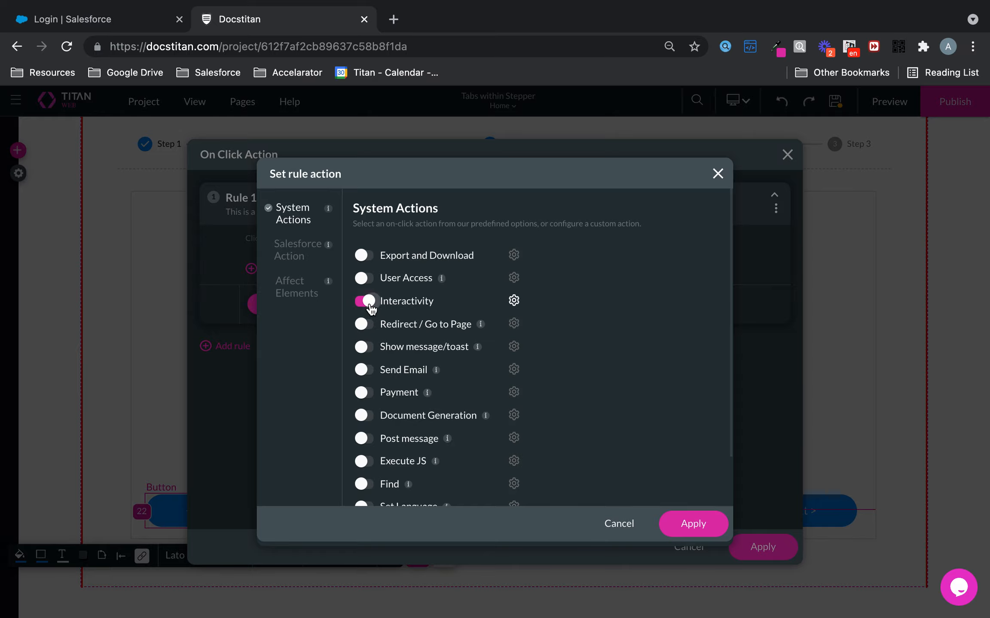
pyautogui.click(514, 300)
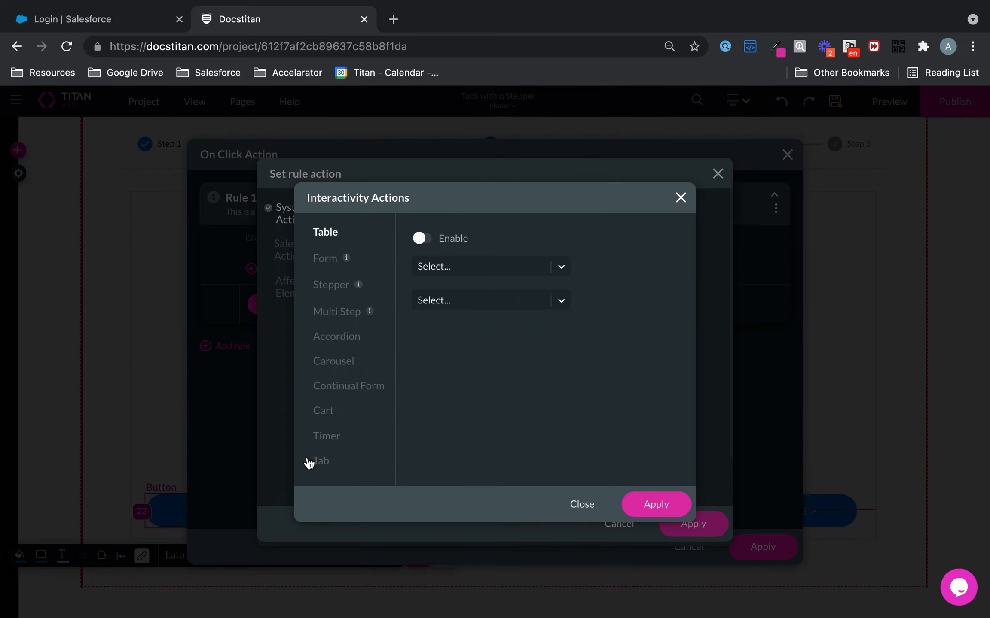
# Enable the Tab interactivity for [Tab] with Prev Tab and apply the Contact tab "< Back" button's on-click action settings
pyautogui.click(320, 461)
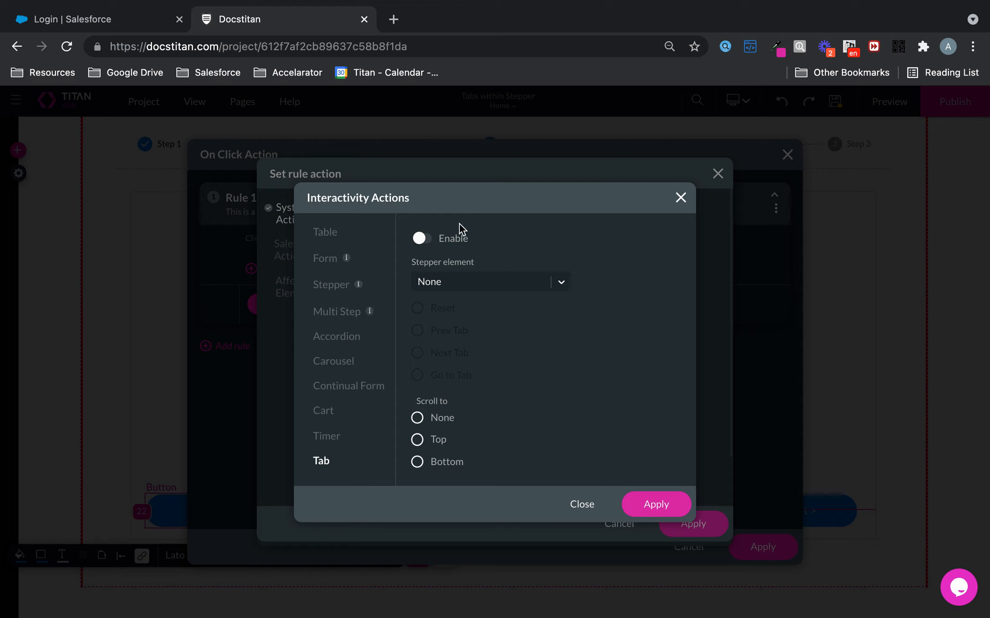
pyautogui.click(421, 242)
pyautogui.click(461, 281)
pyautogui.click(433, 334)
pyautogui.click(419, 330)
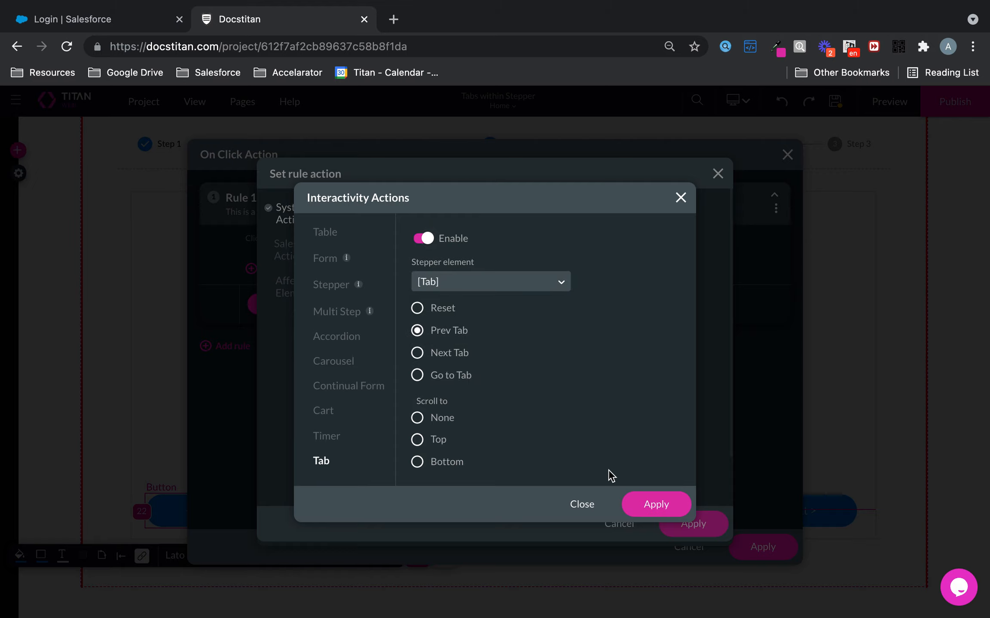
pyautogui.click(659, 505)
pyautogui.click(687, 525)
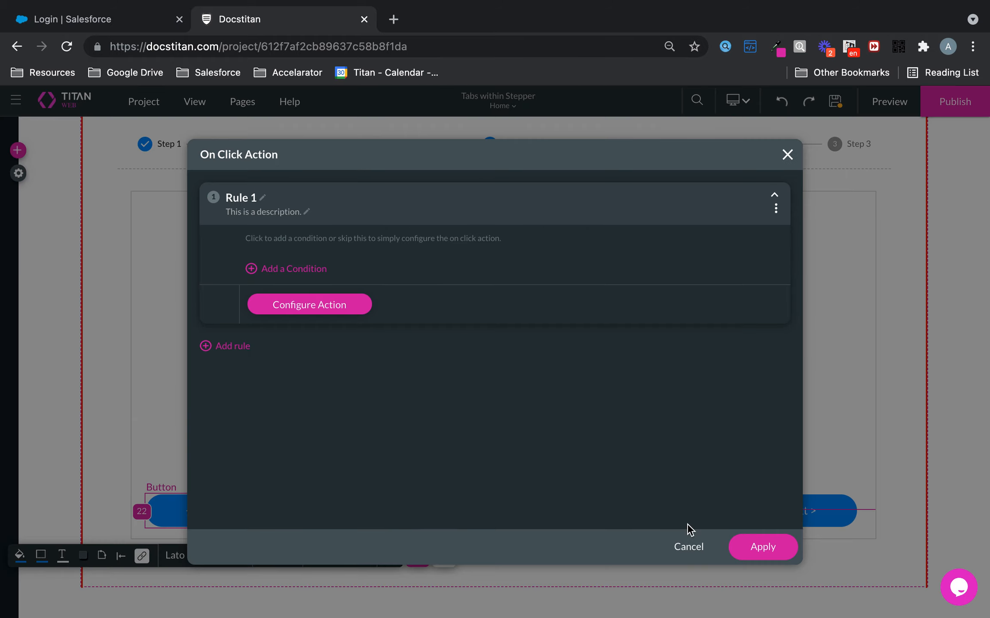
pyautogui.click(754, 547)
# Turn on the Interactivity system action for the "Next >" button on the Contact tab and open its settings
pyautogui.click(836, 509)
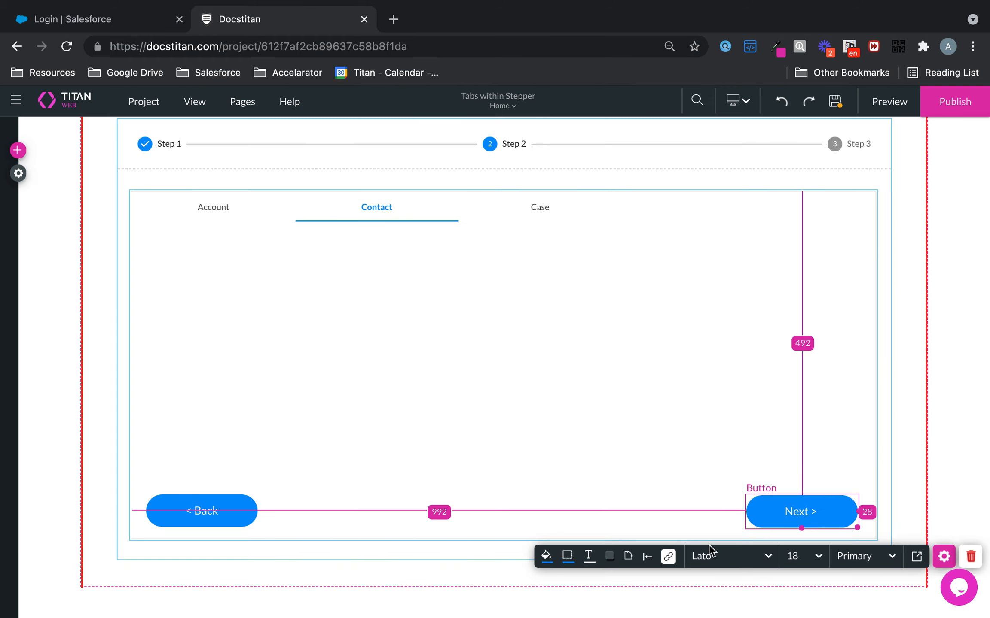
pyautogui.click(669, 558)
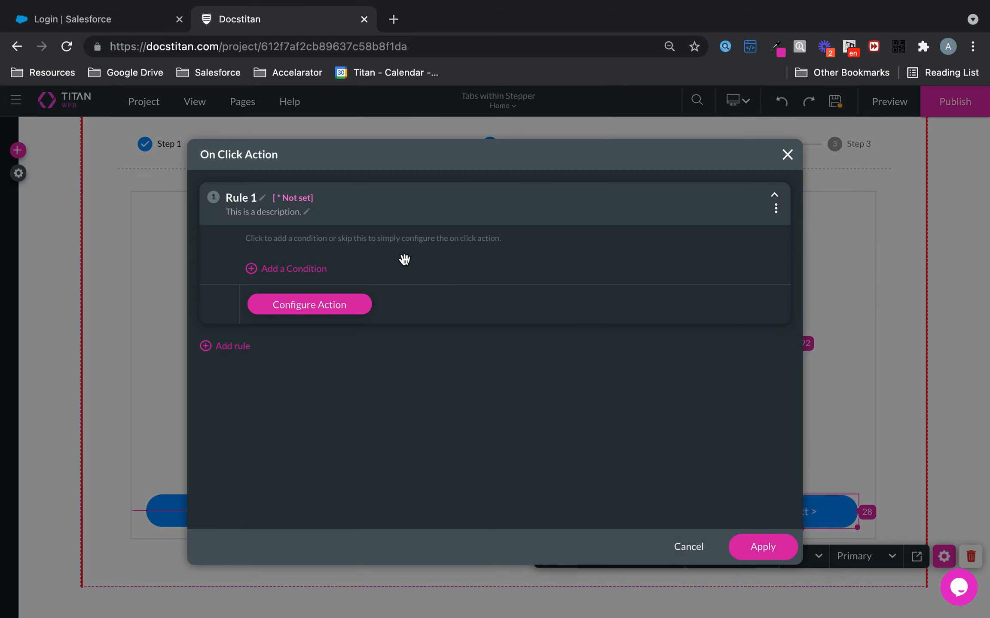
pyautogui.click(344, 309)
pyautogui.click(362, 303)
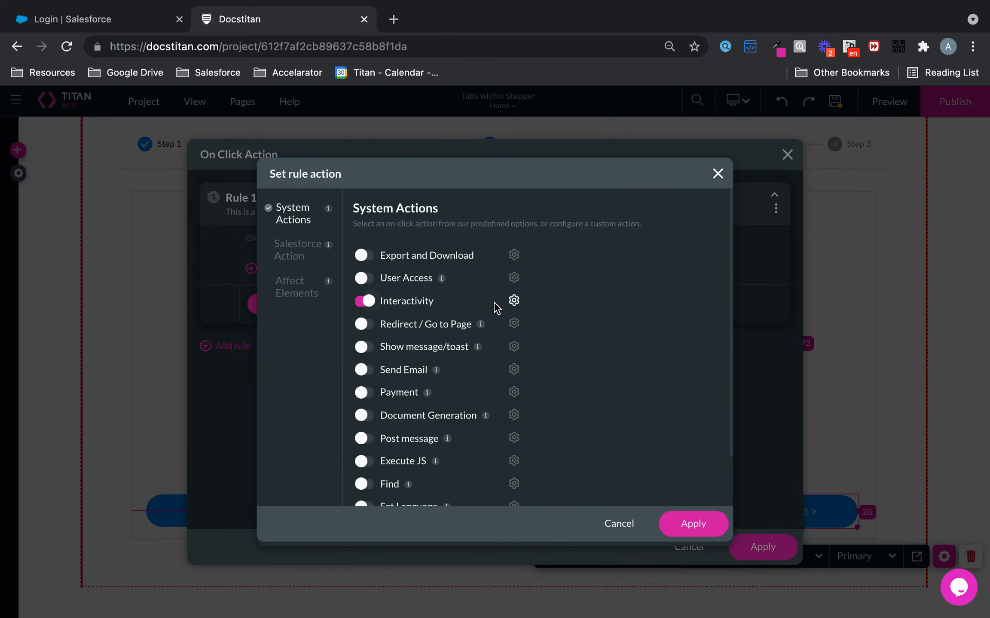
pyautogui.click(513, 301)
# Enable the Tab interactivity for [Tab] with Next Tab and apply the Contact tab "Next >" button's on-click action settings
pyautogui.click(321, 460)
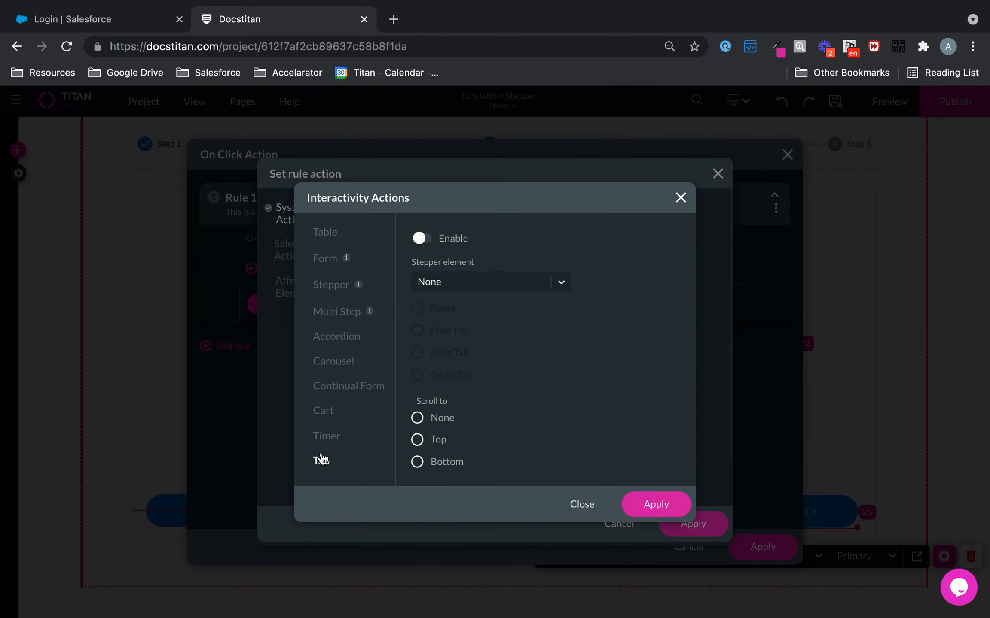
pyautogui.click(426, 239)
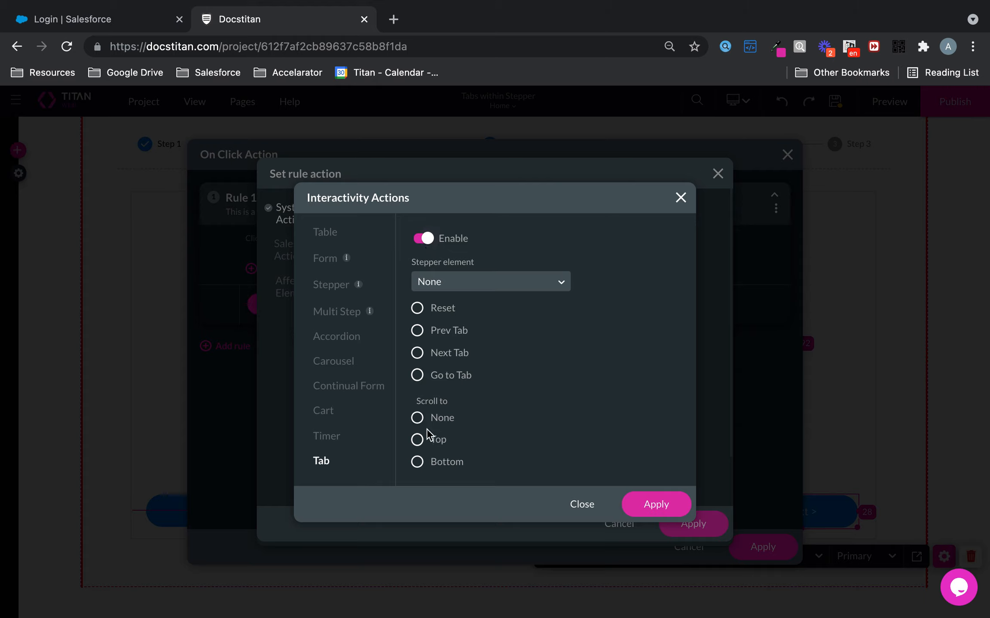
pyautogui.click(509, 275)
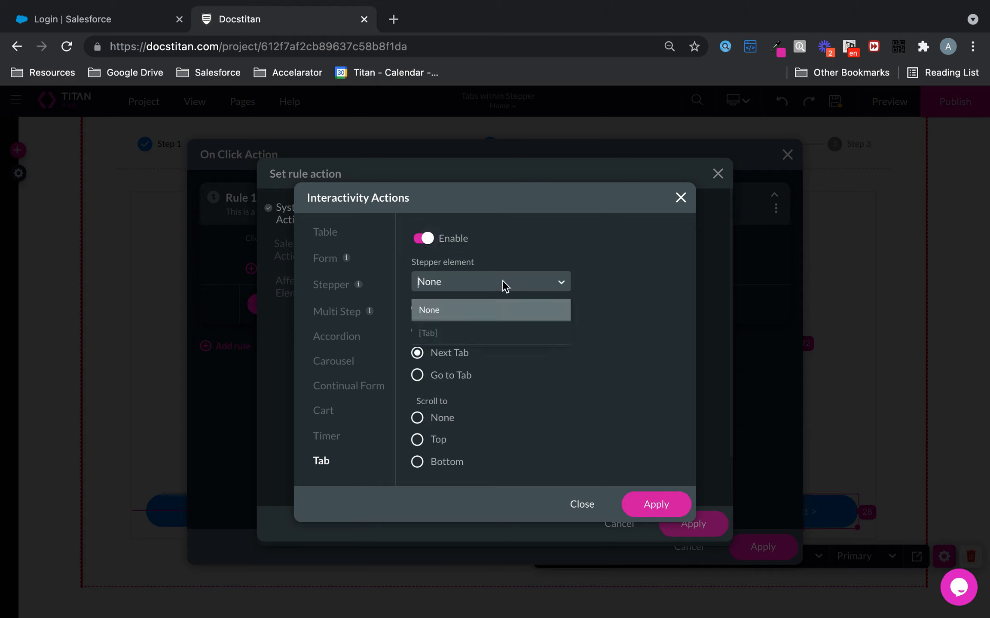
pyautogui.click(456, 333)
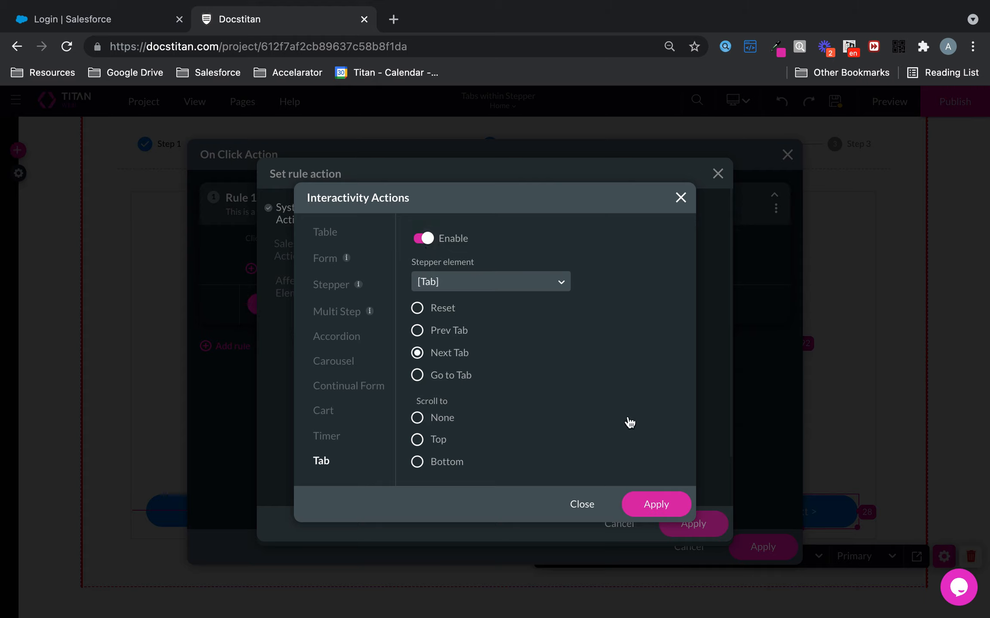
pyautogui.click(658, 505)
pyautogui.click(690, 524)
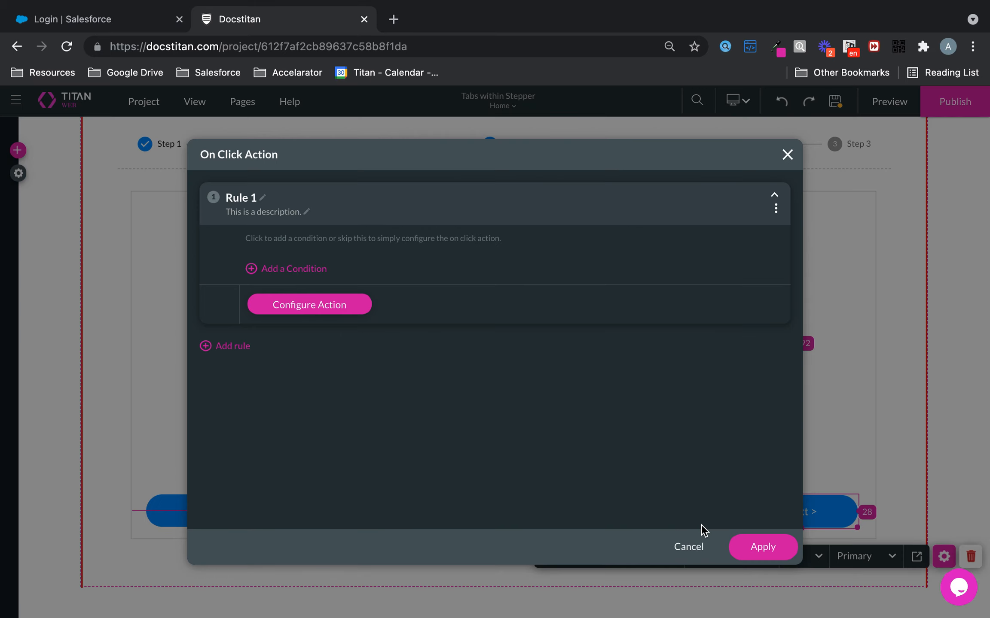
pyautogui.click(753, 554)
# Paste the copied "< Back" and "Next >" buttons into the Case tab and place them inside its lower edge
pyautogui.click(537, 211)
pyautogui.rightClick(393, 316)
pyautogui.click(414, 354)
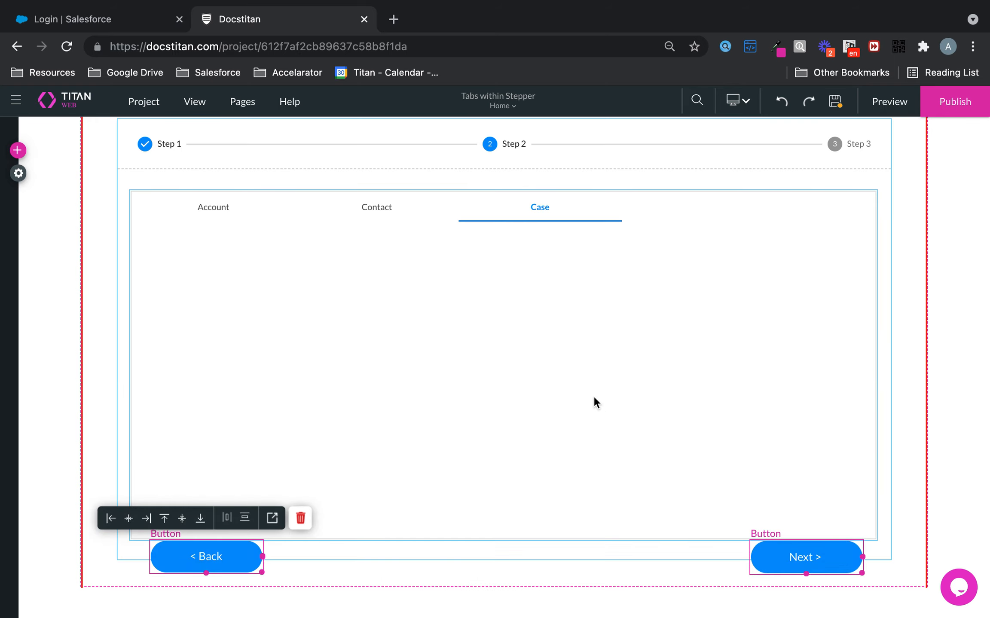
pyautogui.moveTo(826, 559); pyautogui.dragTo(832, 512)
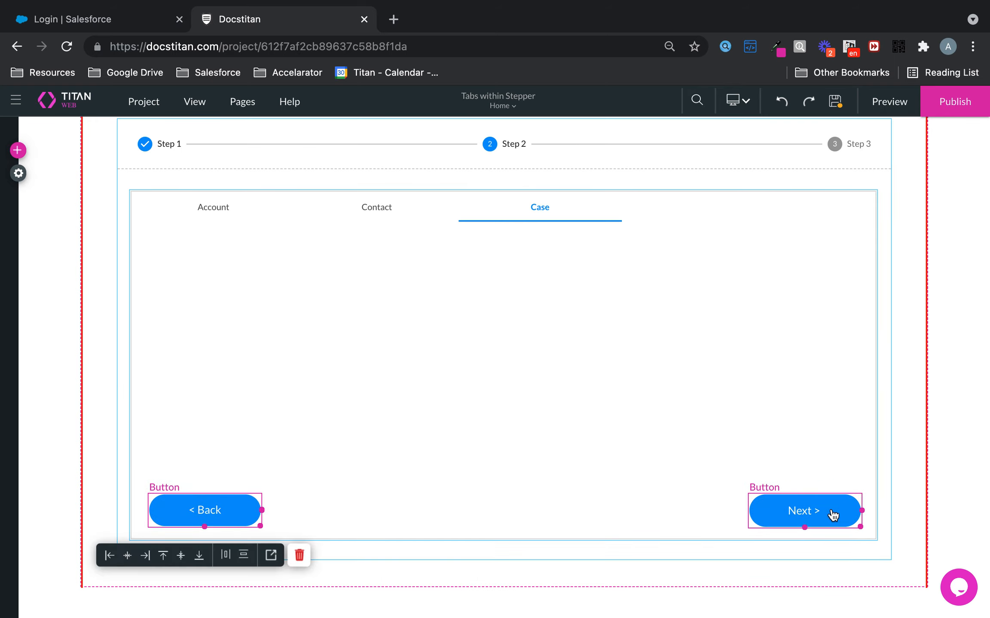
# Turn on the Interactivity system action for the "< Back" button on the Case tab and open its settings
pyautogui.click(244, 512)
pyautogui.click(323, 470)
pyautogui.click(218, 515)
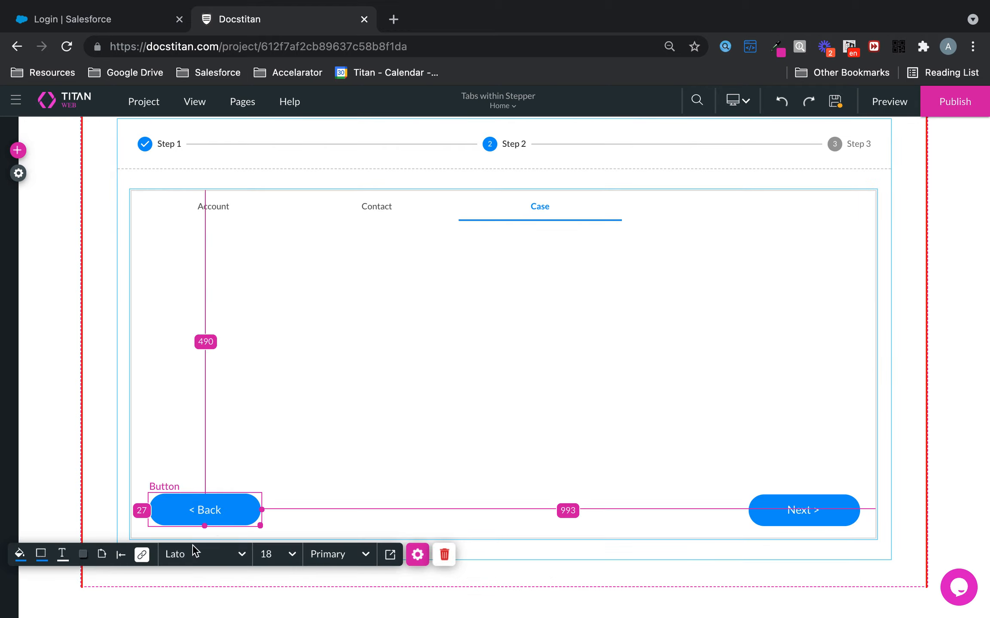
pyautogui.click(137, 554)
pyautogui.click(343, 305)
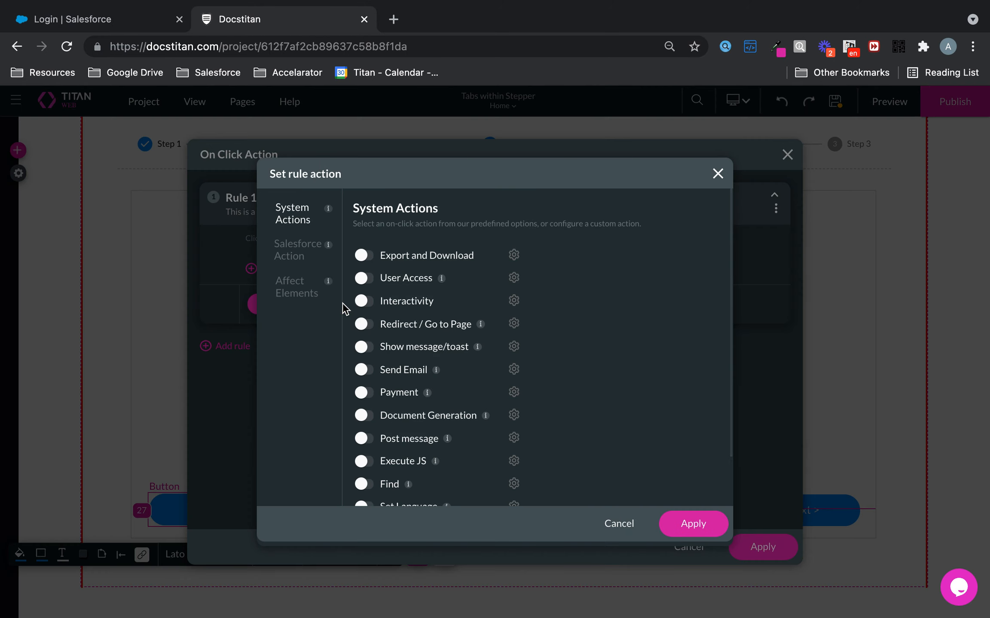
pyautogui.click(364, 306)
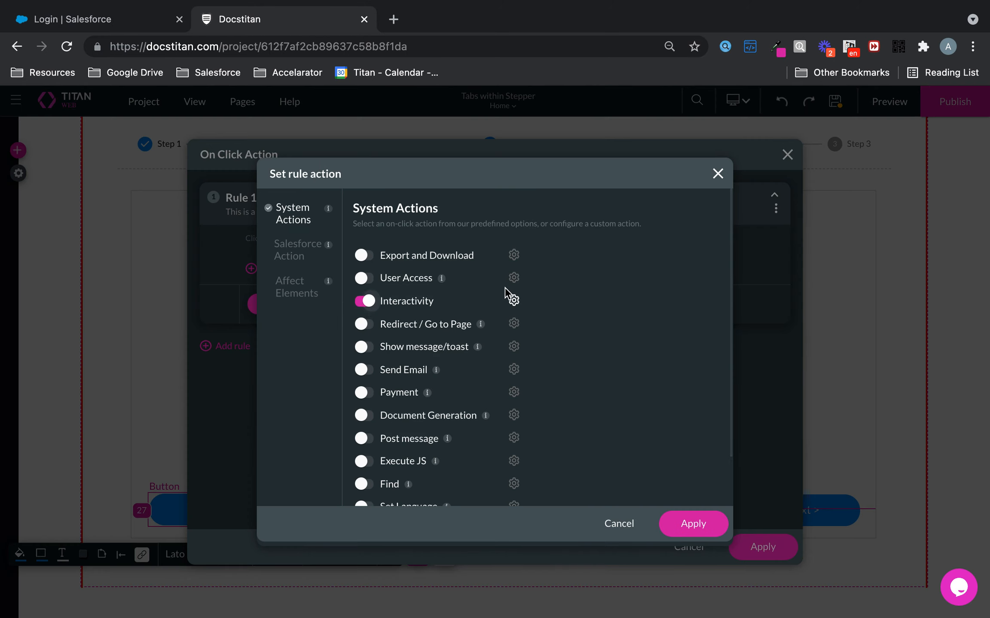
pyautogui.click(514, 302)
# Enable the Tab interactivity for [Tab] with Prev Tab and apply the Case tab "< Back" button's on-click action settings
pyautogui.click(320, 461)
pyautogui.click(422, 238)
pyautogui.click(459, 282)
pyautogui.click(440, 331)
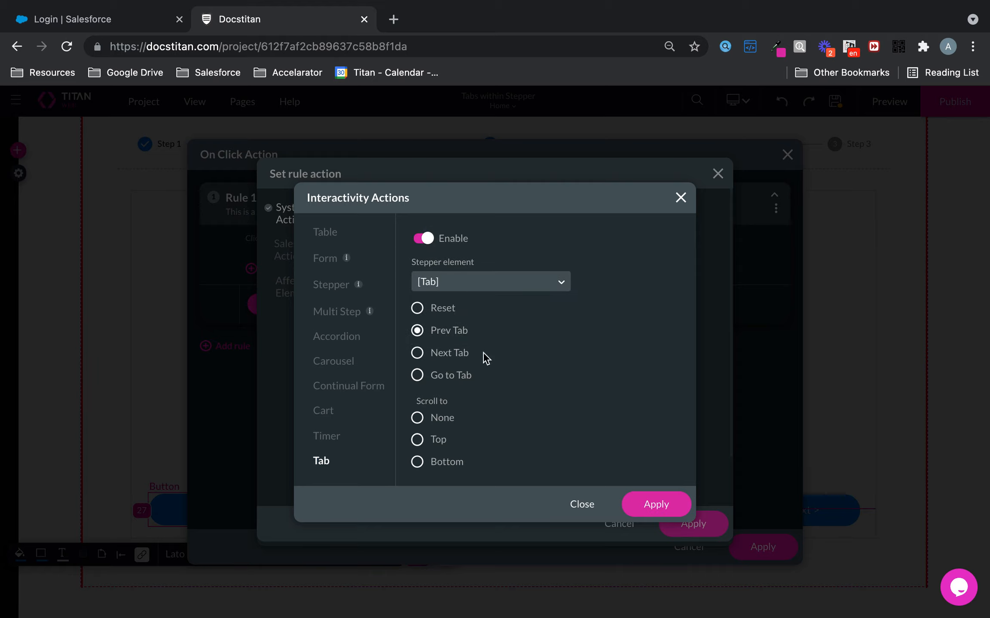
pyautogui.click(656, 504)
pyautogui.click(690, 524)
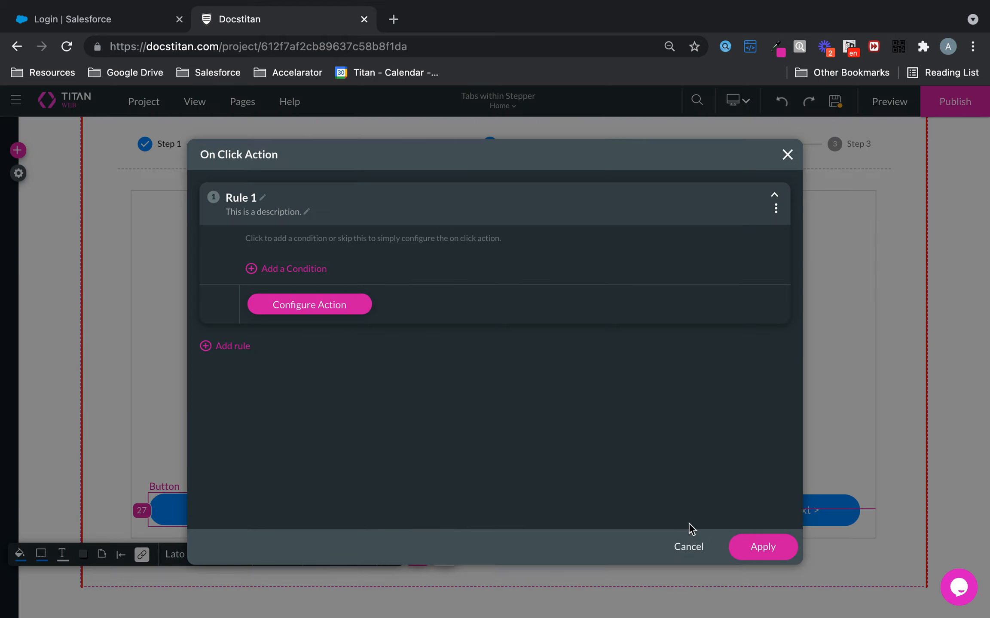
pyautogui.click(761, 547)
# Turn on the Interactivity system action for the "Next >" button on the Case tab and open its settings
pyautogui.click(846, 521)
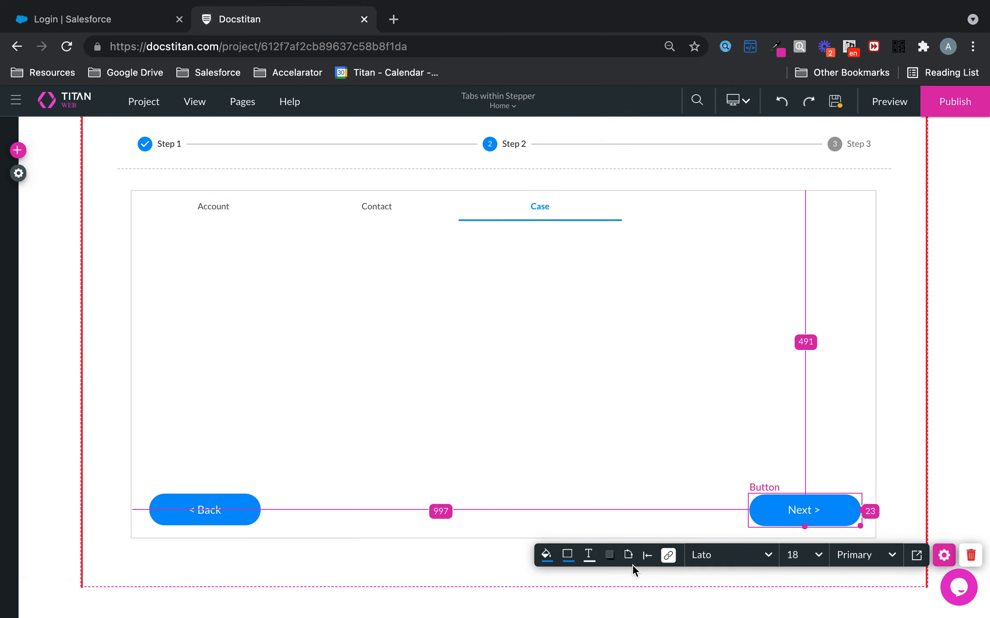
pyautogui.click(668, 556)
pyautogui.click(318, 314)
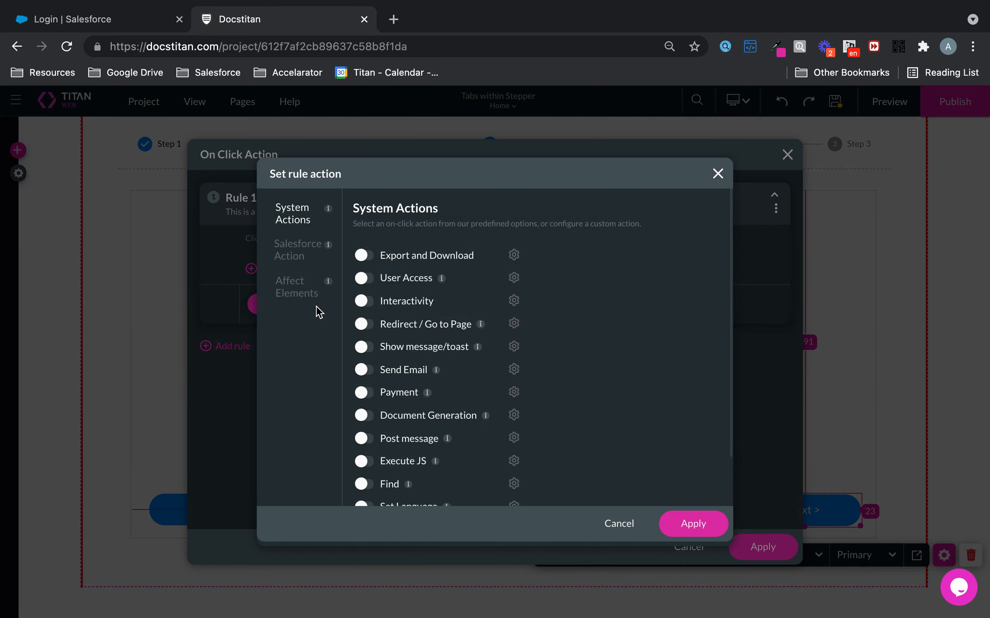
pyautogui.click(370, 301)
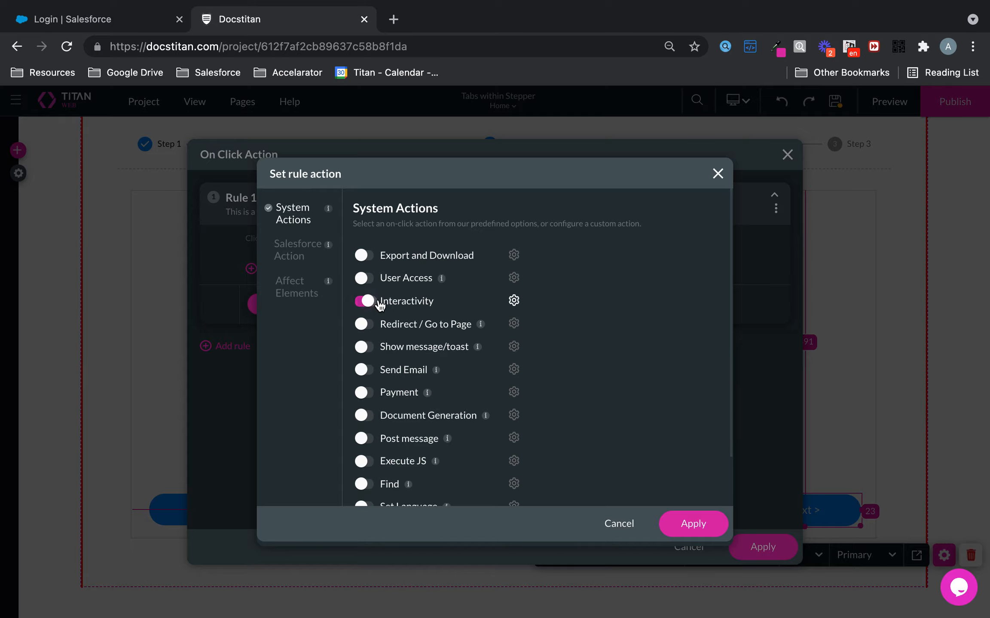
pyautogui.click(514, 302)
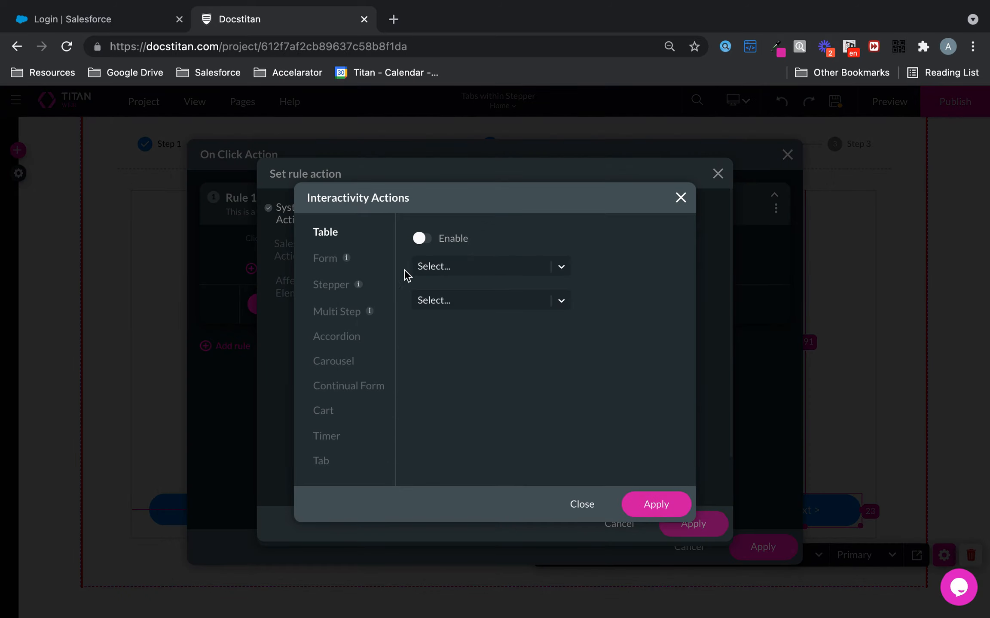
# Enable the Stepper interactivity for [Stepper] with Next Step and apply the Case tab "Next >" button's on-click action settings
pyautogui.click(340, 297)
pyautogui.click(422, 238)
pyautogui.click(459, 278)
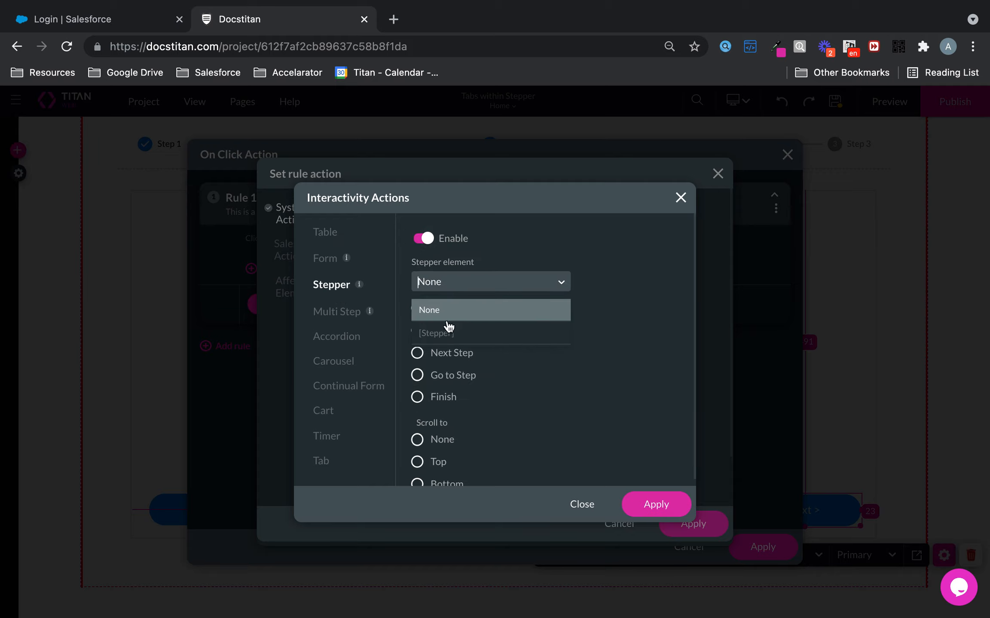
pyautogui.click(442, 333)
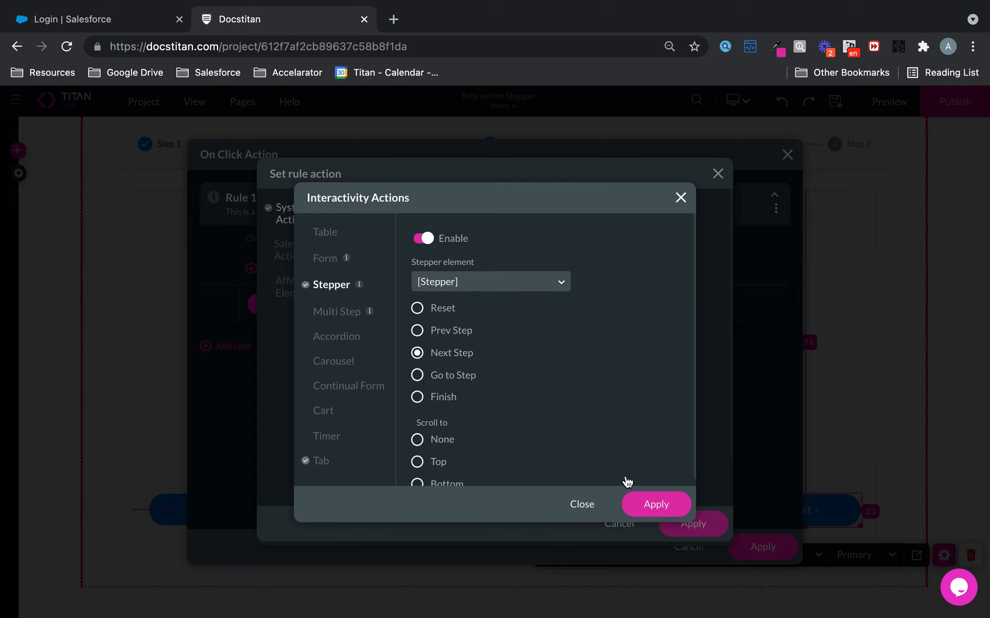
pyautogui.click(647, 504)
pyautogui.click(694, 524)
pyautogui.click(743, 543)
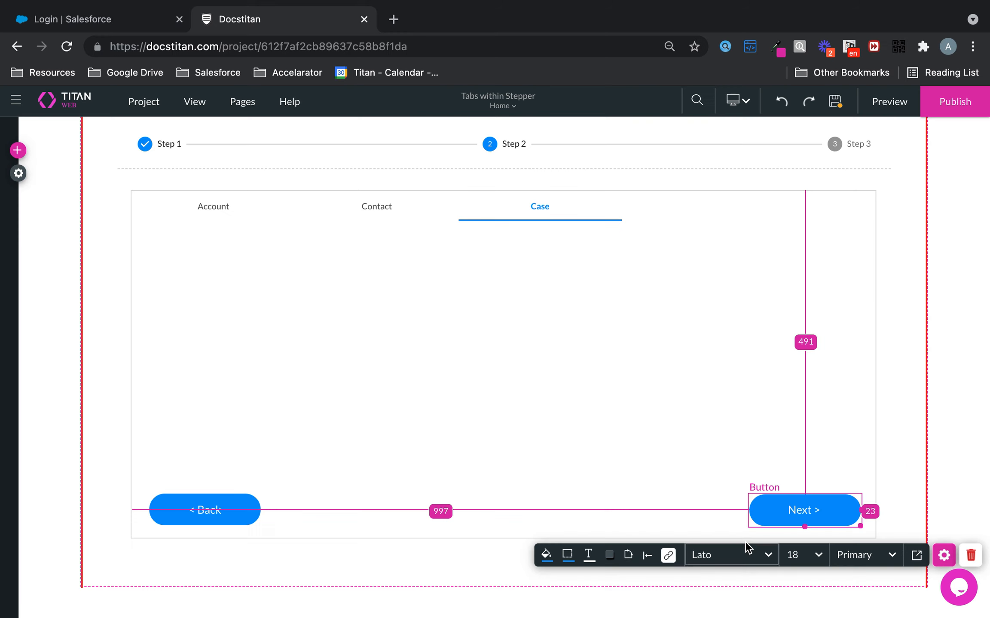
# Save the project, make the Account tab and Step 1 the ones shown, and open the page preview
pyautogui.click(835, 108)
pyautogui.click(222, 214)
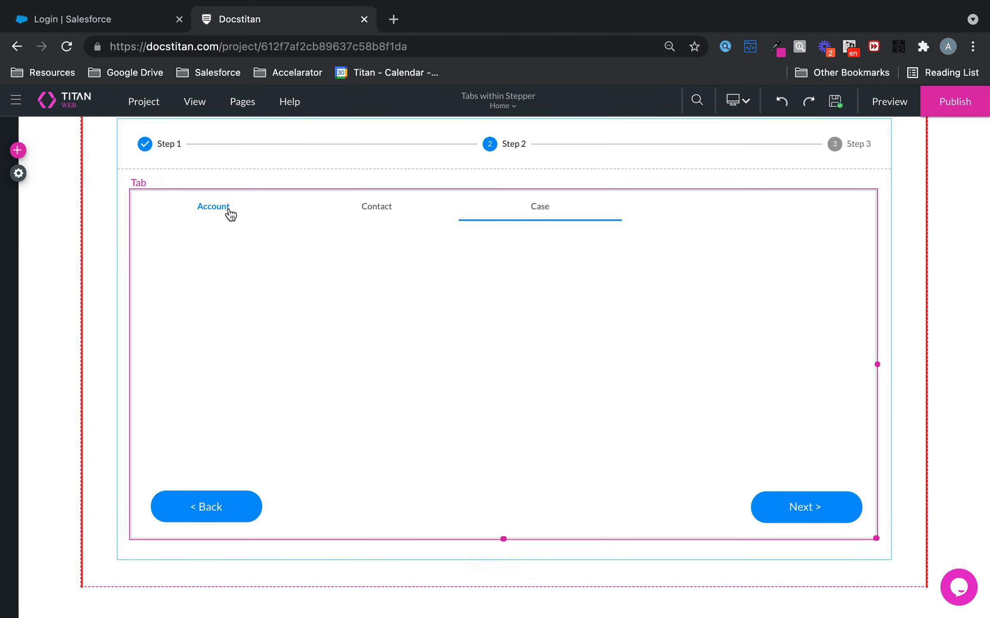
pyautogui.click(178, 140)
pyautogui.click(163, 144)
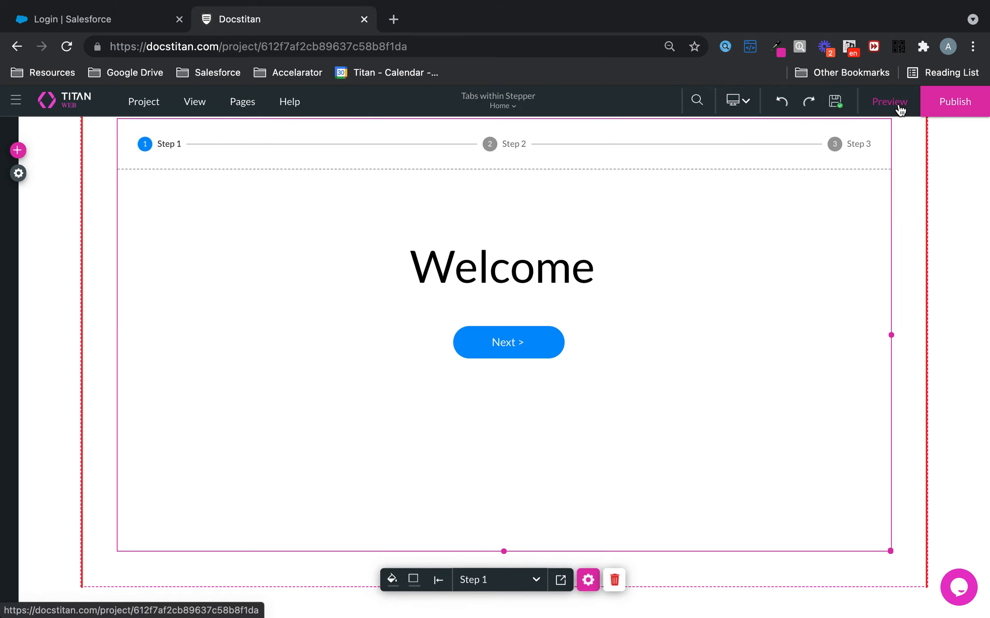
pyautogui.click(901, 104)
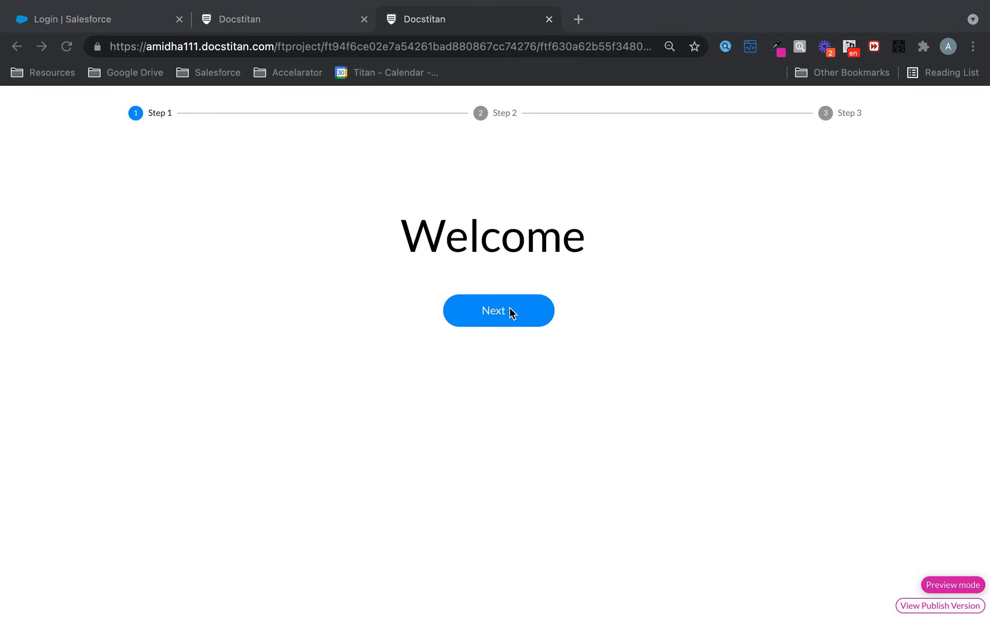
# Test the previewed navigation from the Welcome step forward to the Case tab and back to Welcome with the Next and Back buttons
pyautogui.click(521, 317)
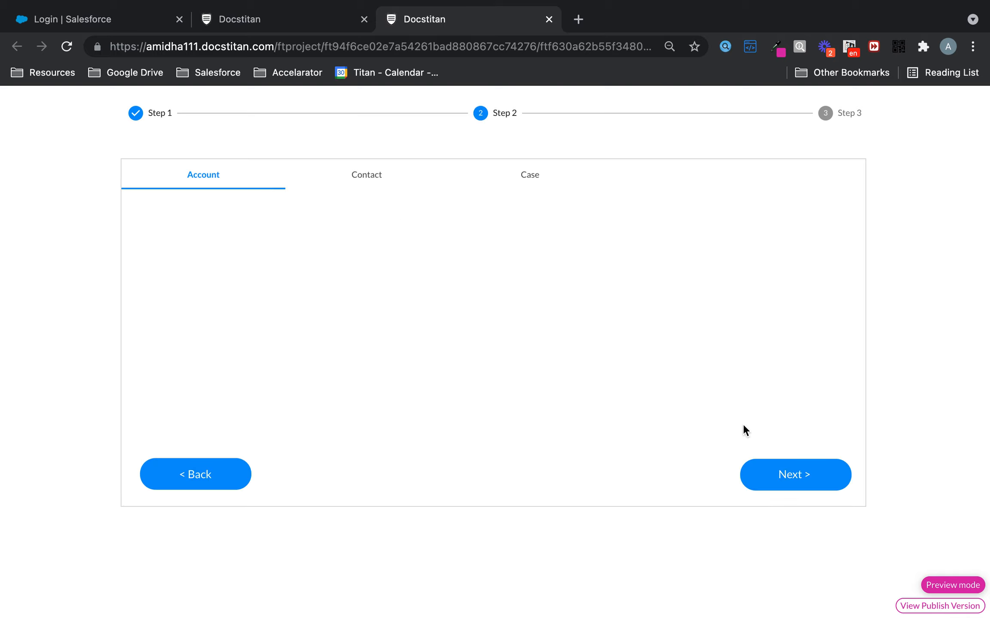
pyautogui.click(789, 477)
pyautogui.click(791, 479)
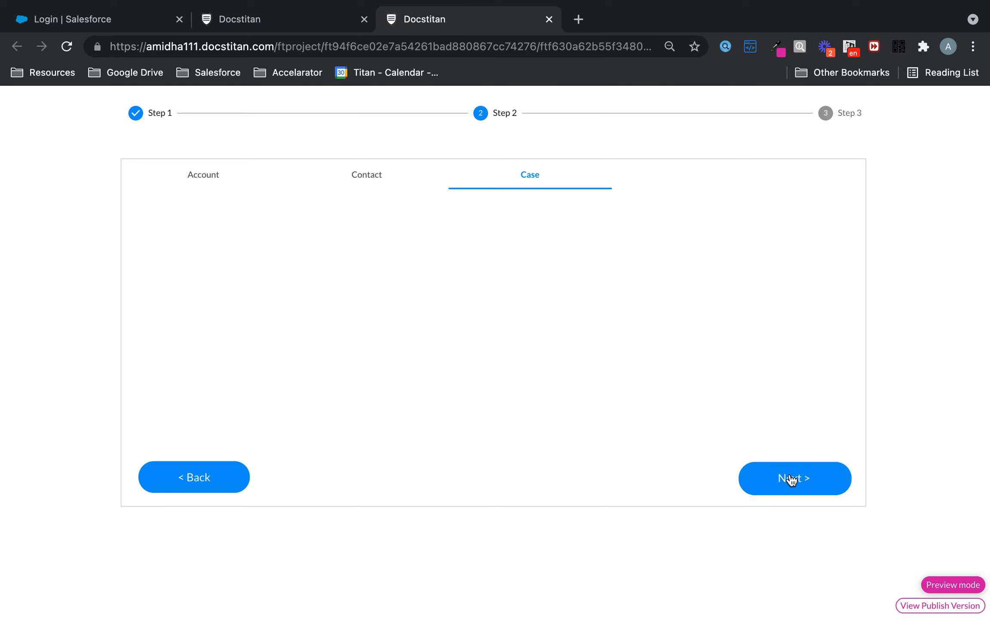
pyautogui.click(488, 116)
pyautogui.click(223, 479)
pyautogui.click(223, 479)
pyautogui.click(224, 477)
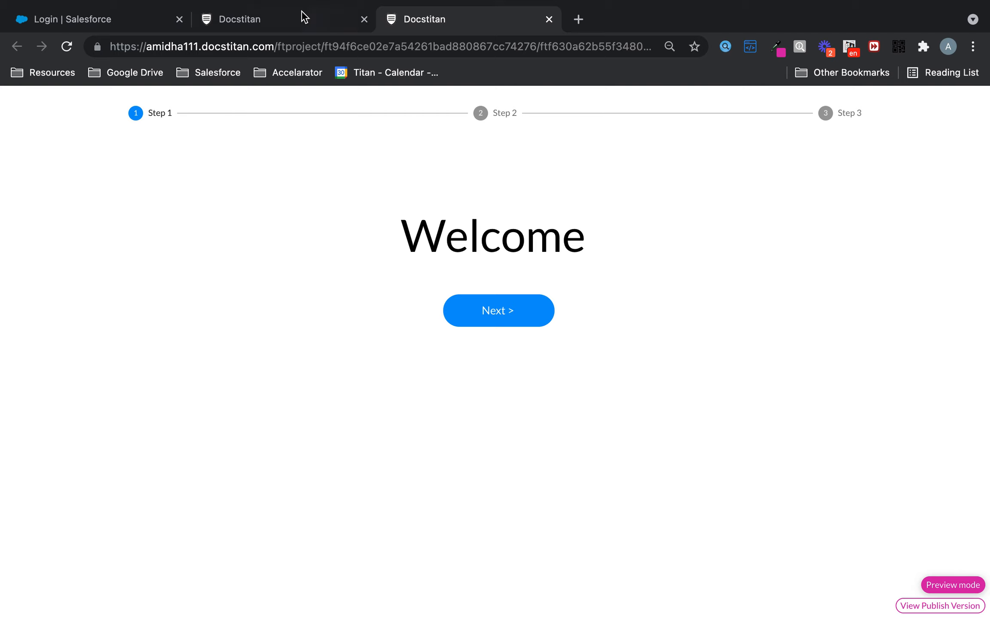
# Return to the project editor and add a text field input beneath the Account tab heading in Step 2
pyautogui.click(287, 22)
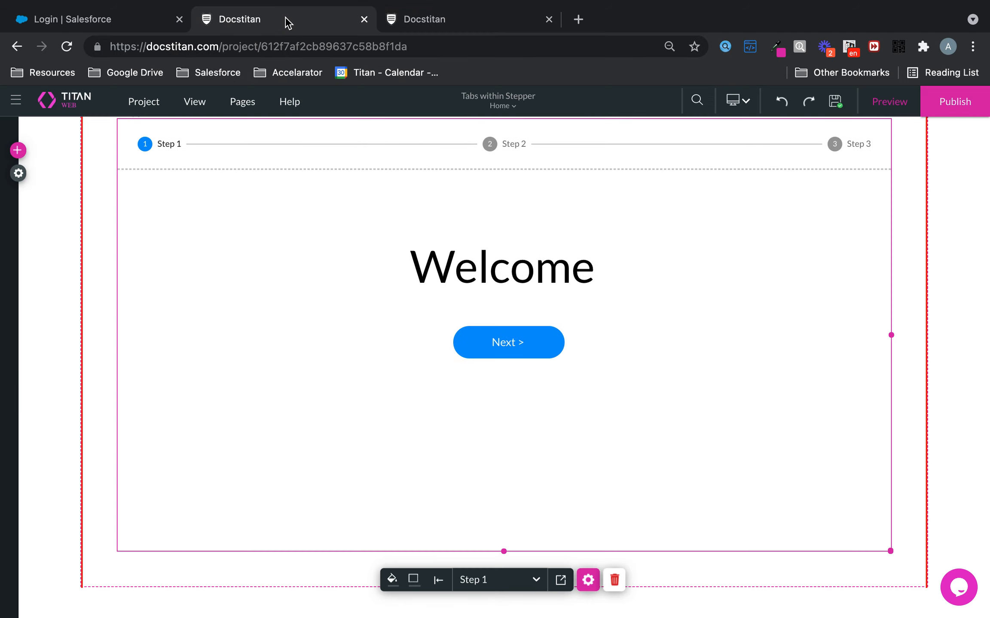
pyautogui.click(524, 150)
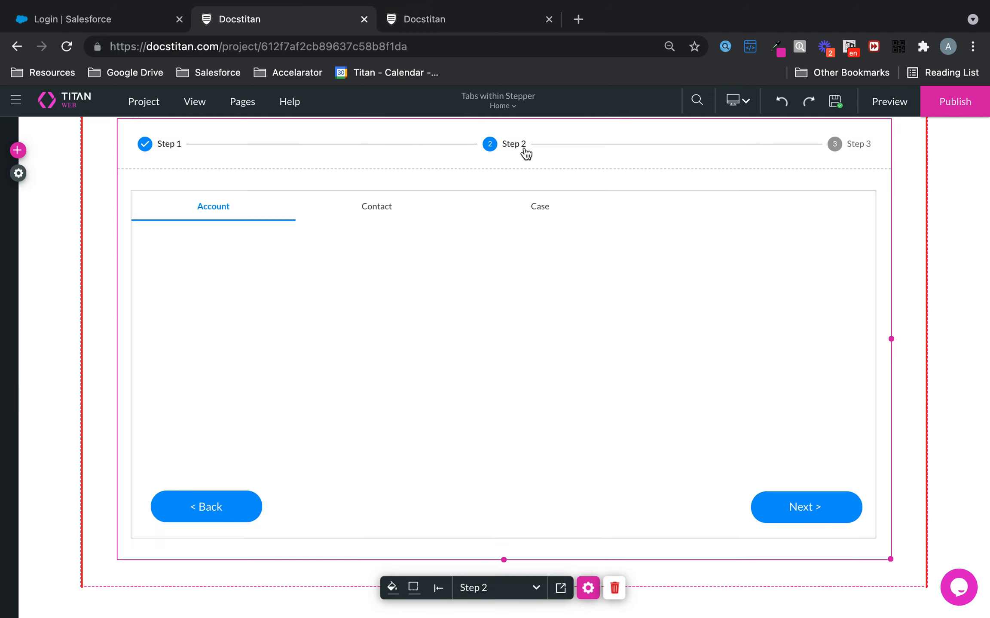
pyautogui.click(401, 212)
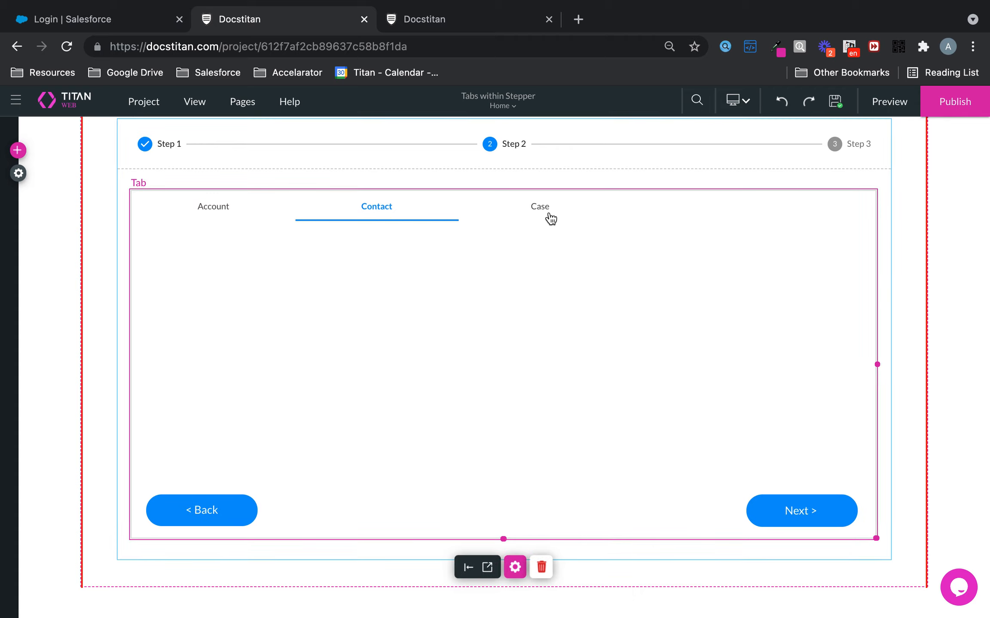
pyautogui.click(261, 210)
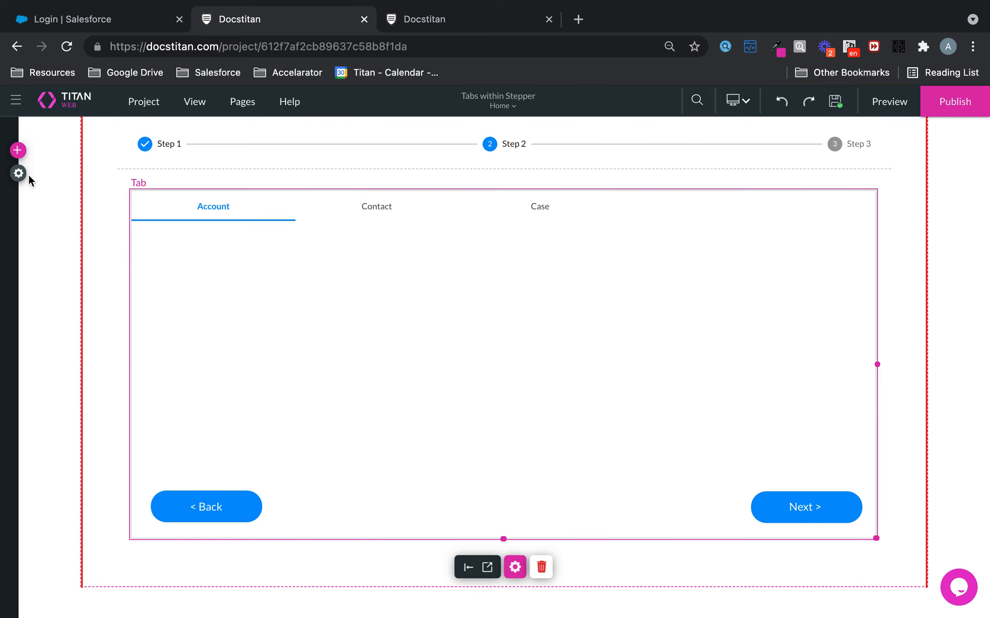
pyautogui.click(15, 152)
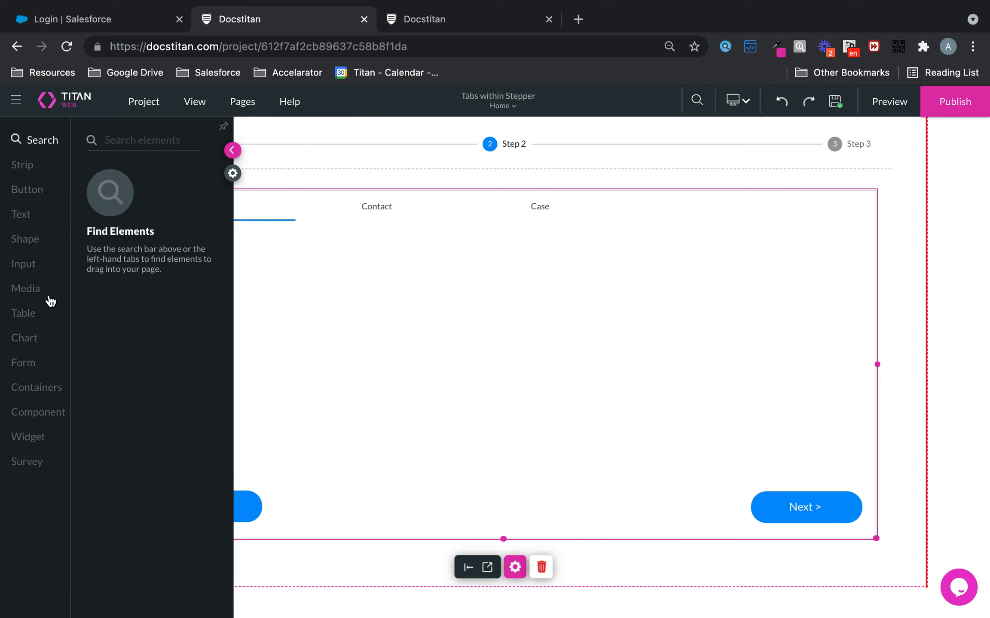
pyautogui.click(26, 265)
pyautogui.moveTo(137, 199); pyautogui.dragTo(220, 274)
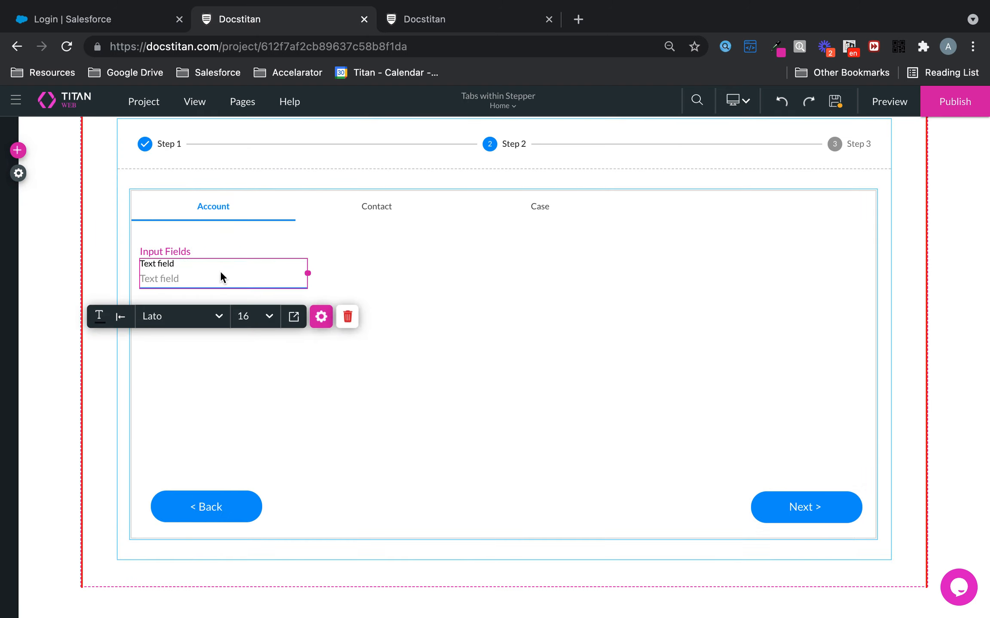
# Set a condition rule on the new text field for Text field Equals the value "Contact", with Support Opposite enabled
pyautogui.click(321, 316)
pyautogui.click(638, 250)
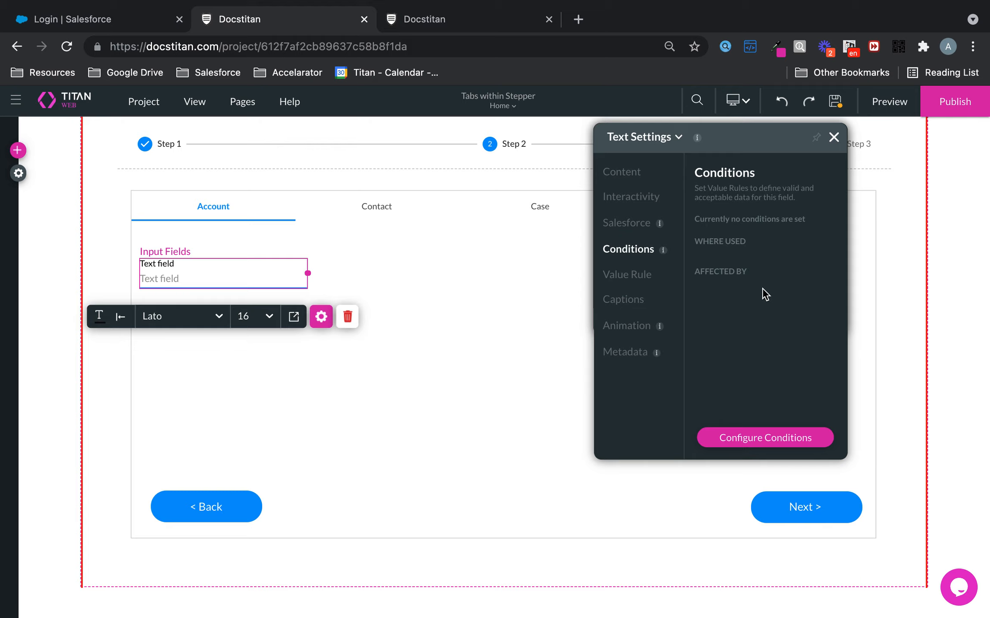
pyautogui.click(749, 436)
pyautogui.click(411, 269)
pyautogui.click(479, 269)
pyautogui.click(466, 407)
pyautogui.click(616, 259)
pyautogui.write('Con')
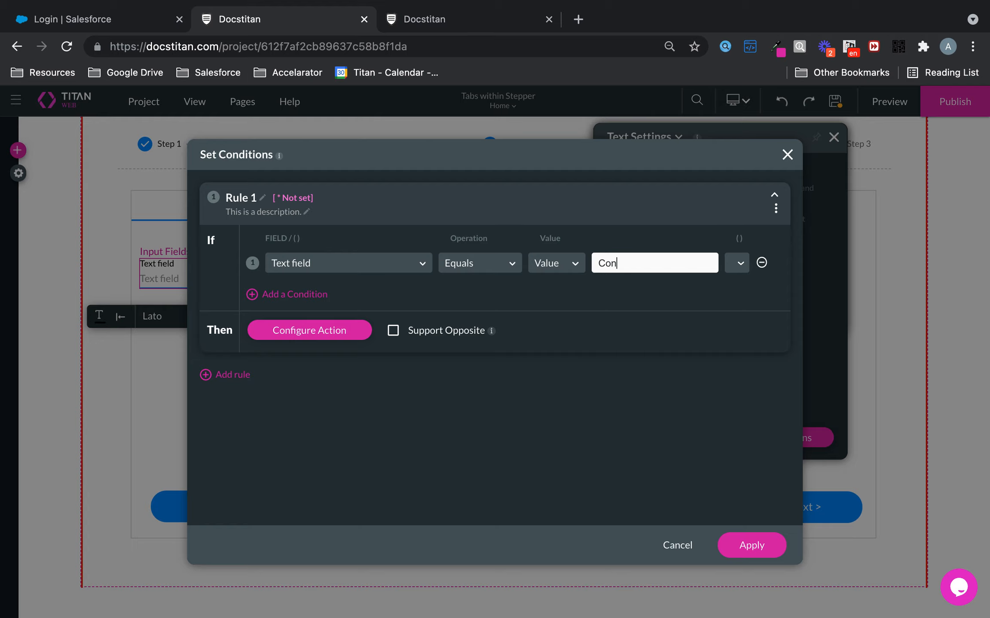
pyautogui.write('tact')
pyautogui.click(425, 331)
# Configure the rule's action to Hide the Tab / Contact / Contact element and apply the condition
pyautogui.click(319, 337)
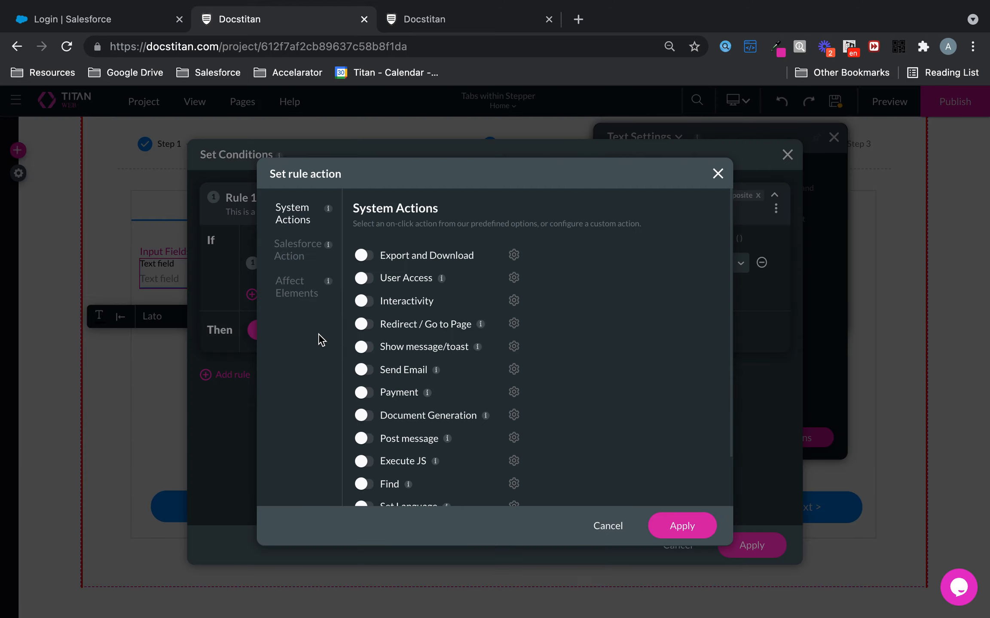
pyautogui.click(298, 285)
pyautogui.scroll(-4, 419, 389)
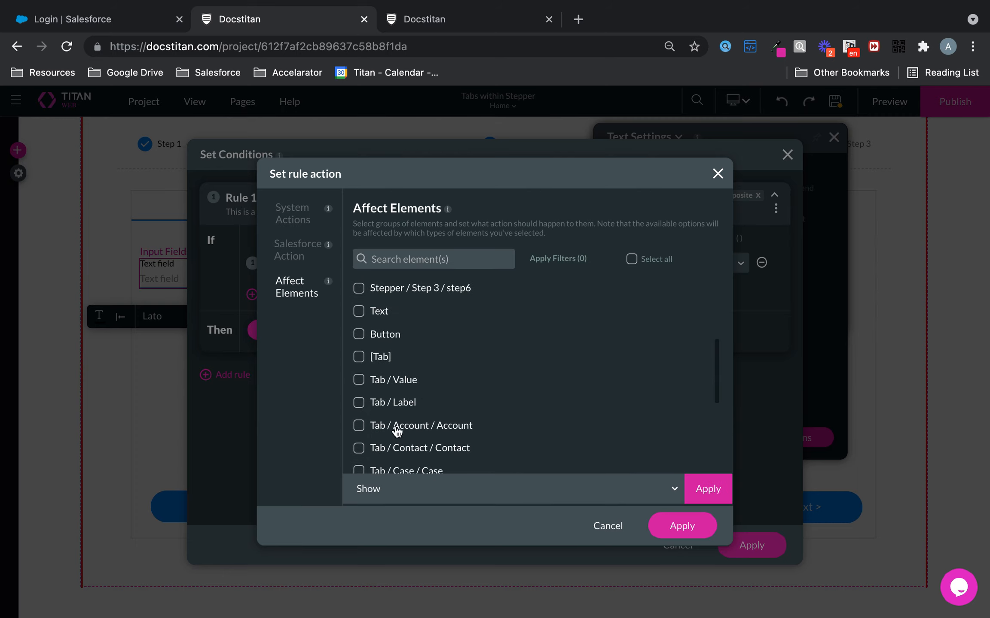
pyautogui.click(376, 448)
pyautogui.click(447, 486)
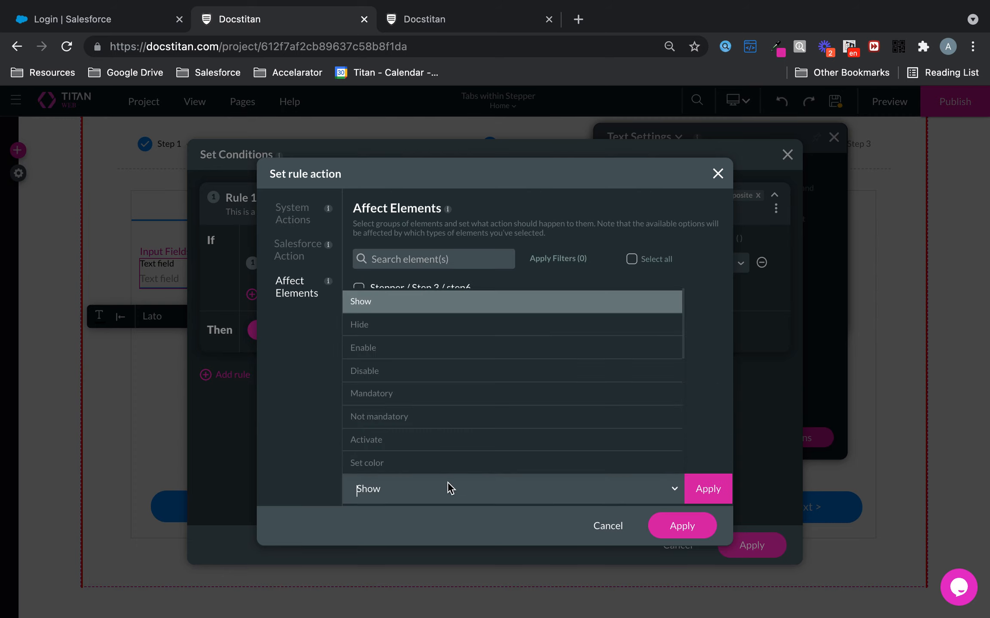
pyautogui.click(415, 328)
pyautogui.click(714, 499)
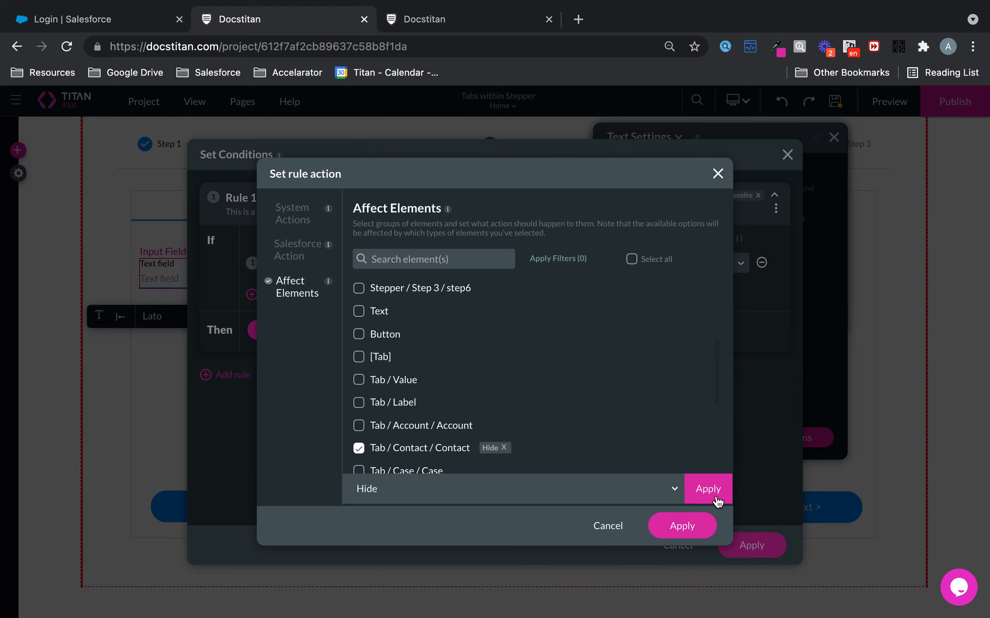
pyautogui.click(692, 529)
pyautogui.click(751, 546)
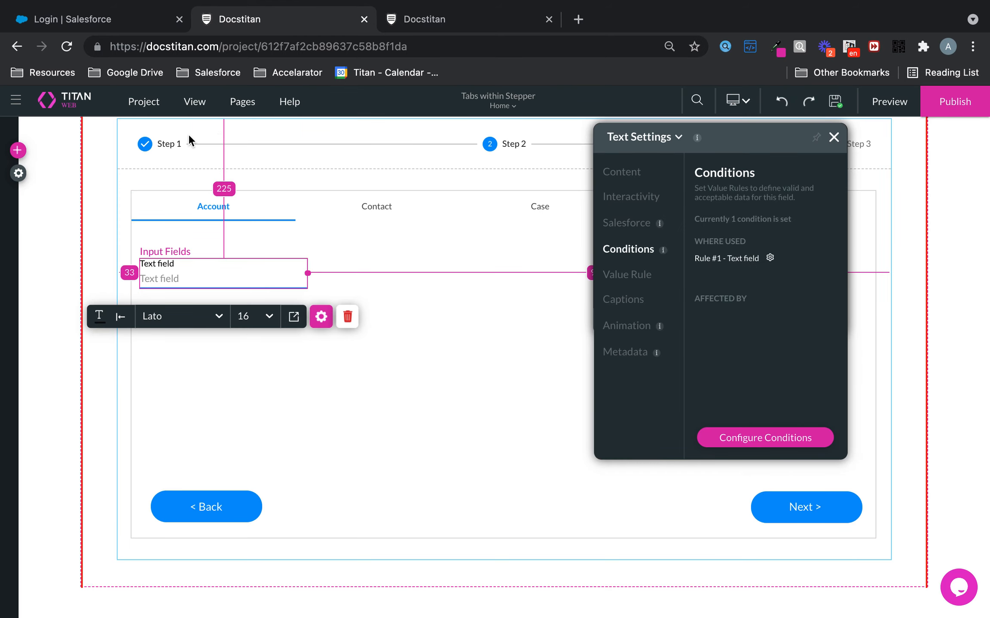
# Set the stepper back to Step 1, save the project, and open a fresh preview in place of the outdated one
pyautogui.click(273, 131)
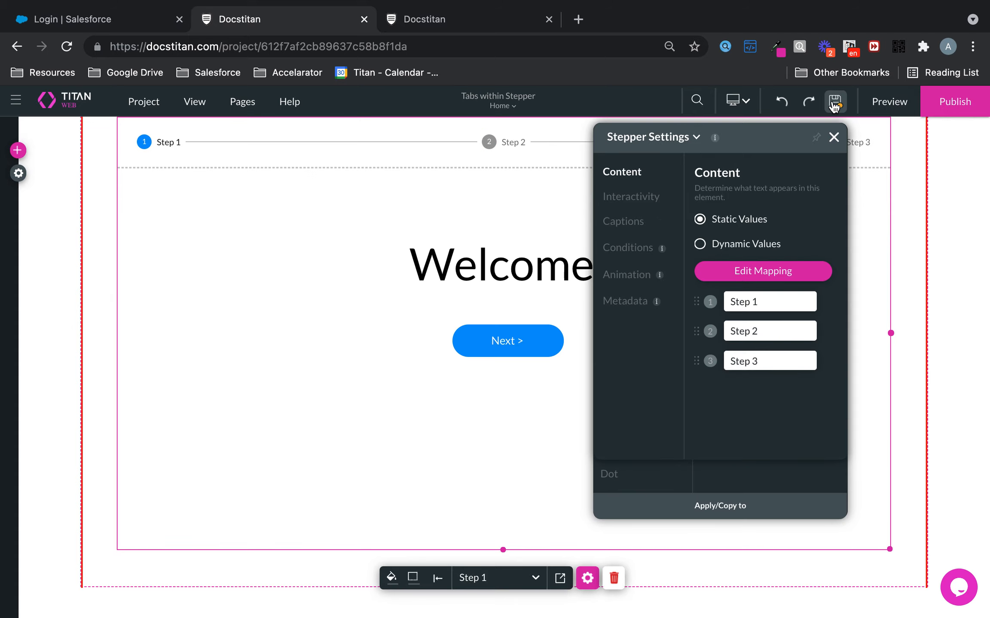
pyautogui.click(902, 108)
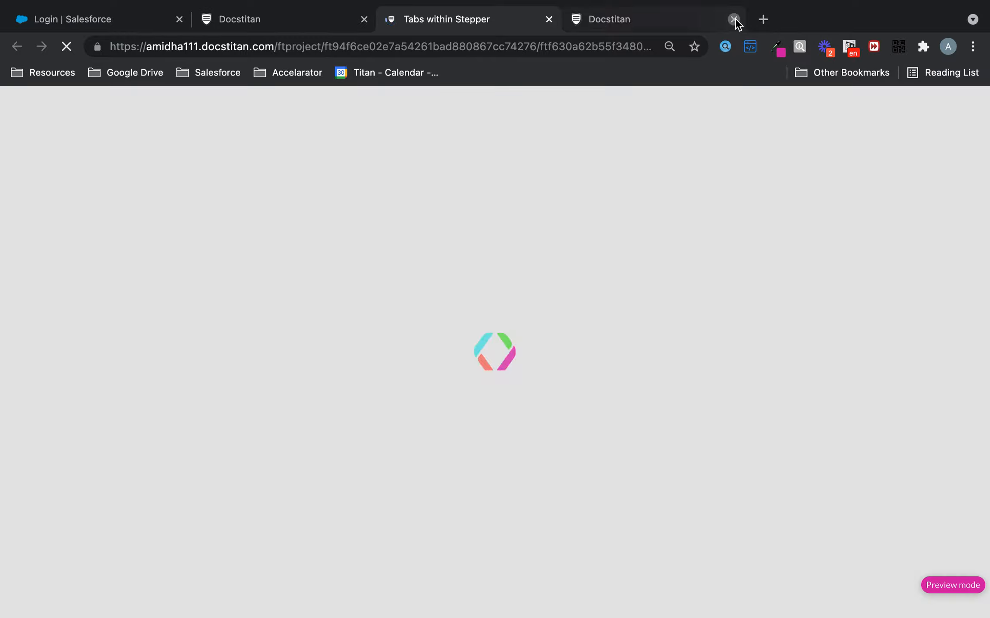
pyautogui.click(733, 19)
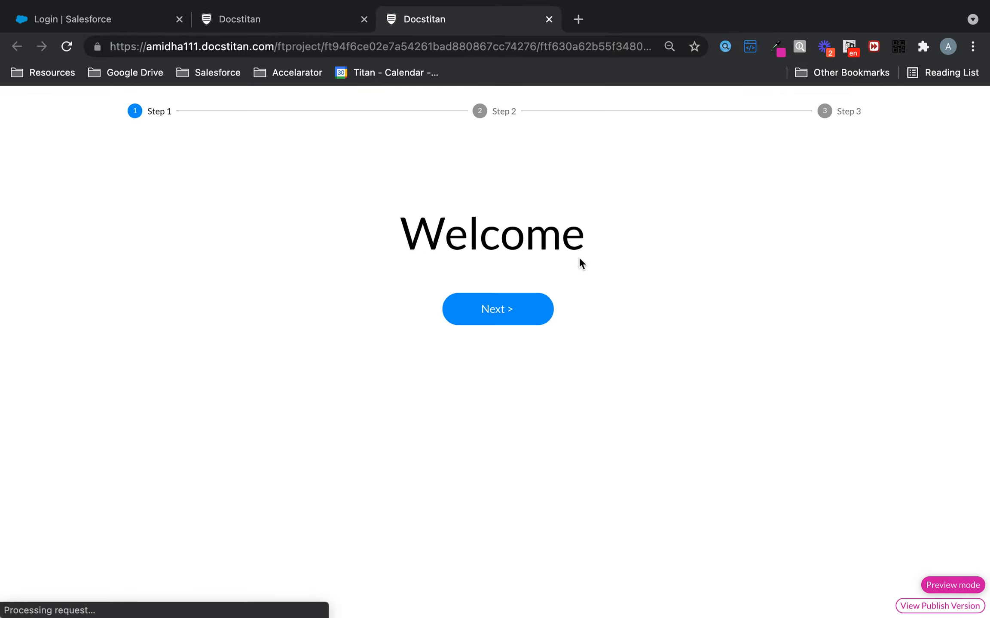
# Test the condition in the preview by entering "Contact" in the Account tab's text field and advancing through the tabs to Finish
pyautogui.click(527, 321)
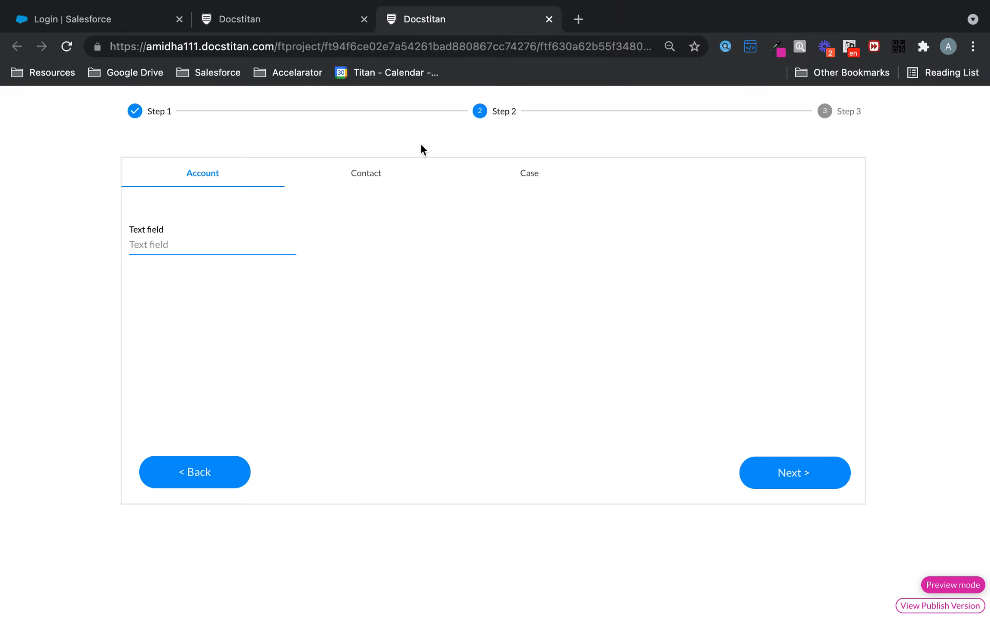
pyautogui.click(242, 240)
pyautogui.write('Contact')
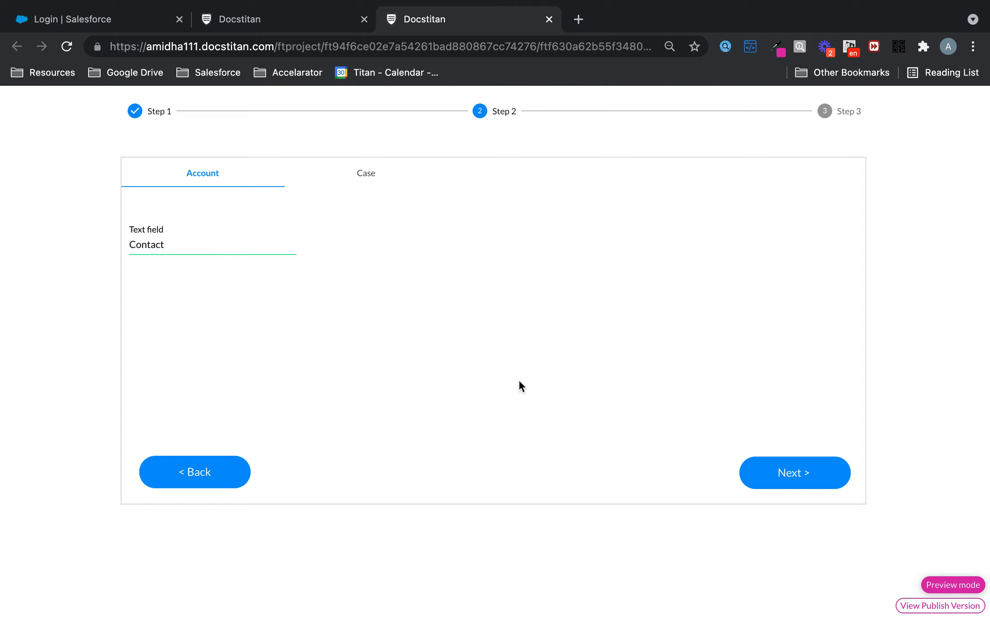
pyautogui.click(820, 480)
pyautogui.click(819, 480)
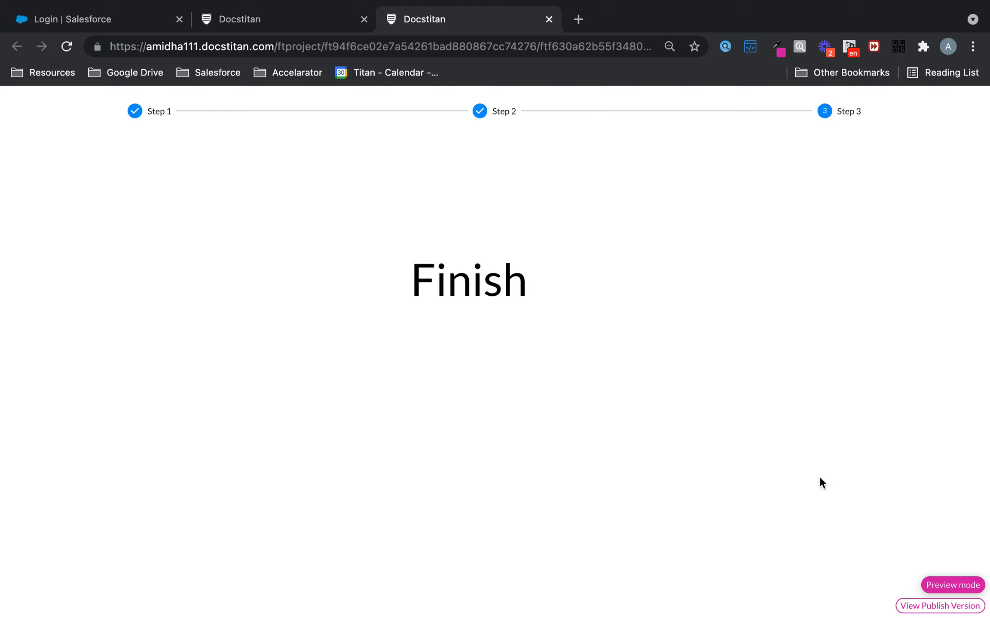
# Clear the text field on the previewed Account tab and retest moving forward through the tabs to Finish
pyautogui.click(505, 114)
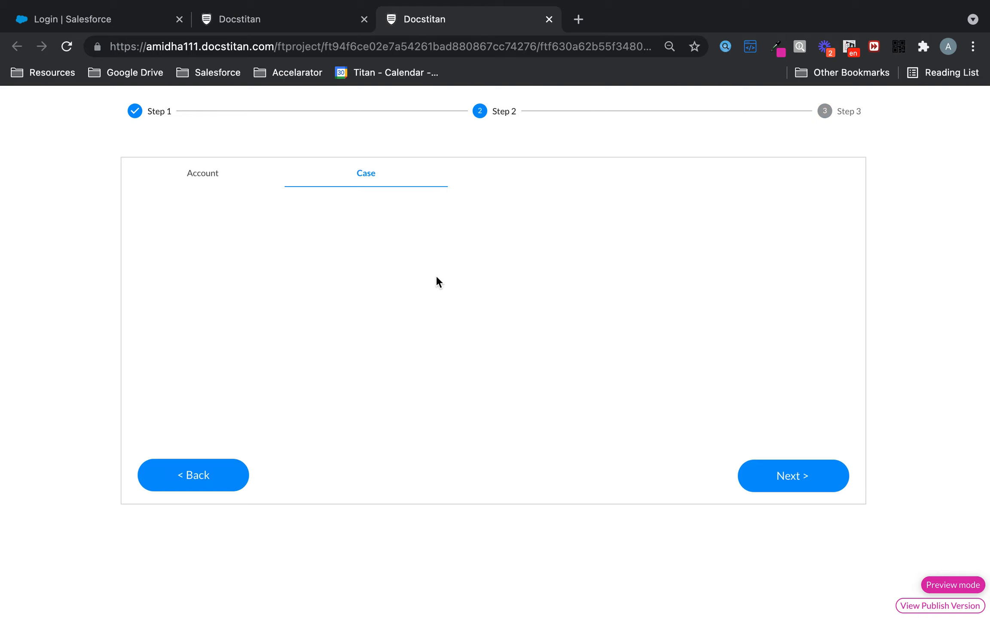
pyautogui.click(172, 482)
pyautogui.moveTo(236, 248); pyautogui.dragTo(109, 216)
pyautogui.press('BackSpace')
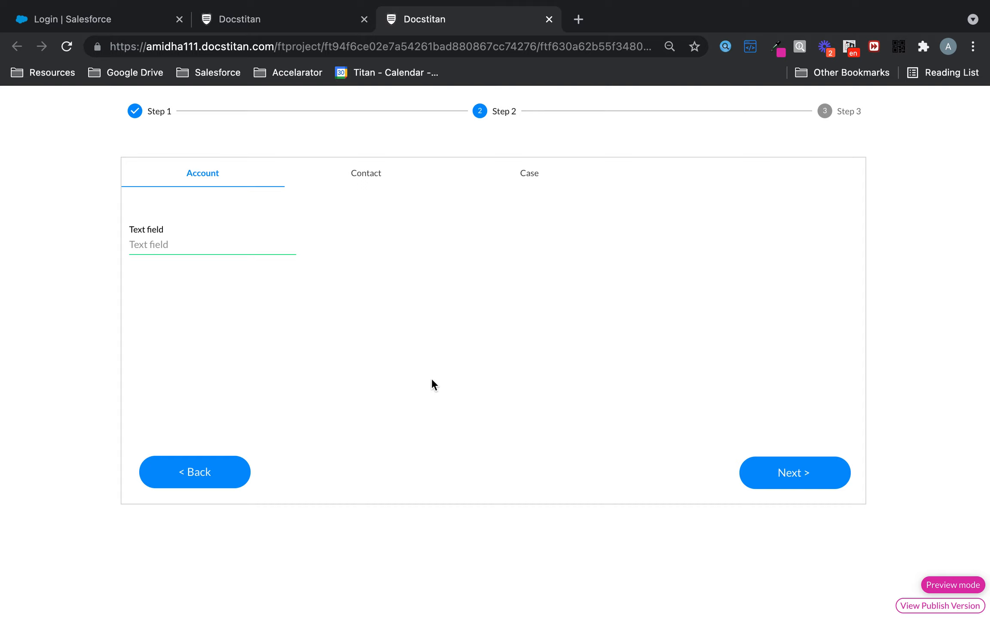
pyautogui.click(835, 478)
pyautogui.click(831, 473)
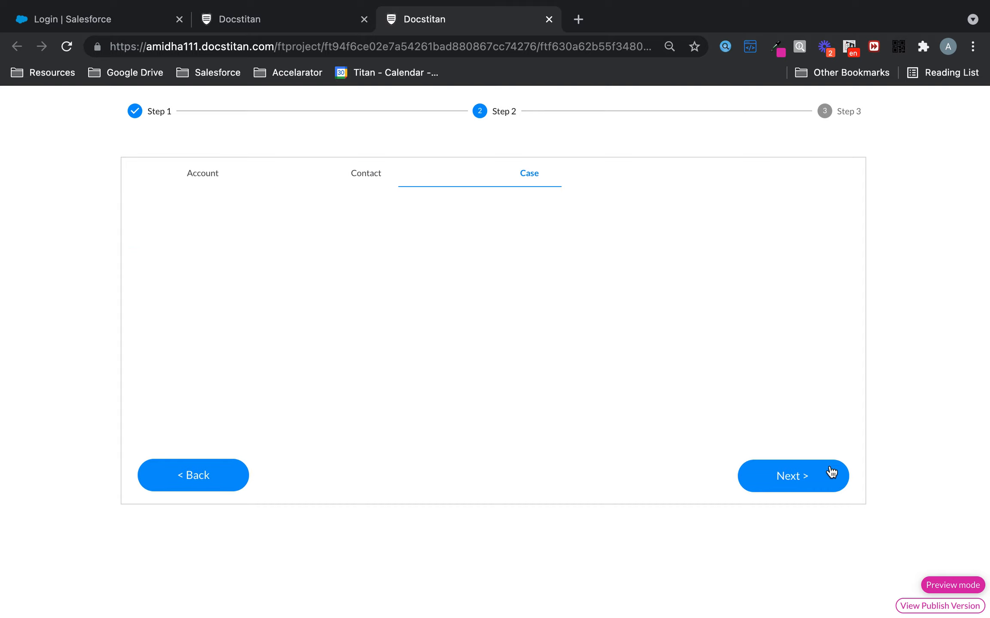
pyautogui.click(831, 471)
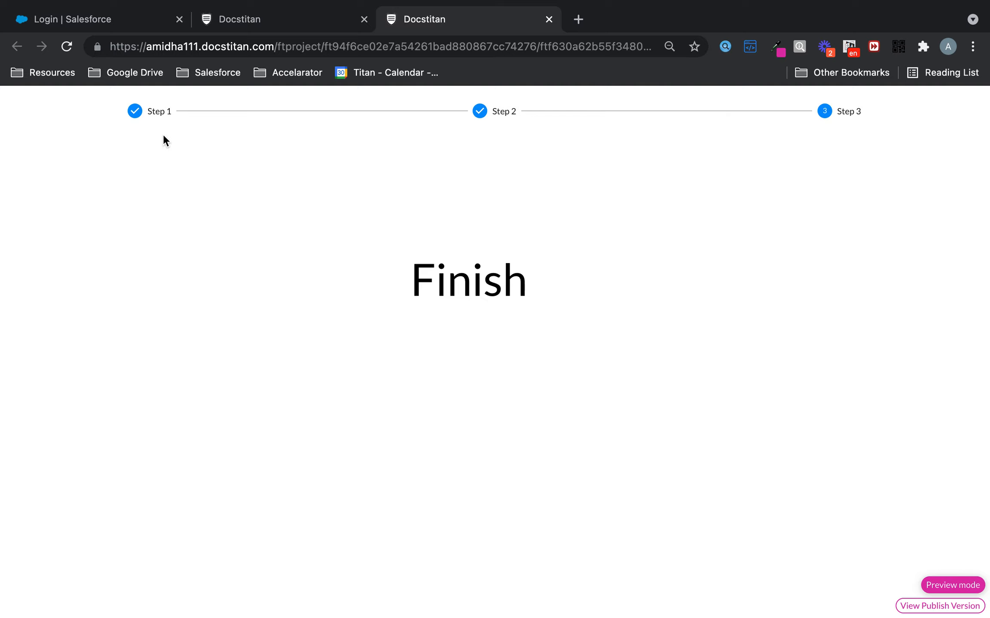
# Check direct navigation in the preview between Step 1 and Step 2 and among the Account, Contact and Case tabs
pyautogui.click(145, 114)
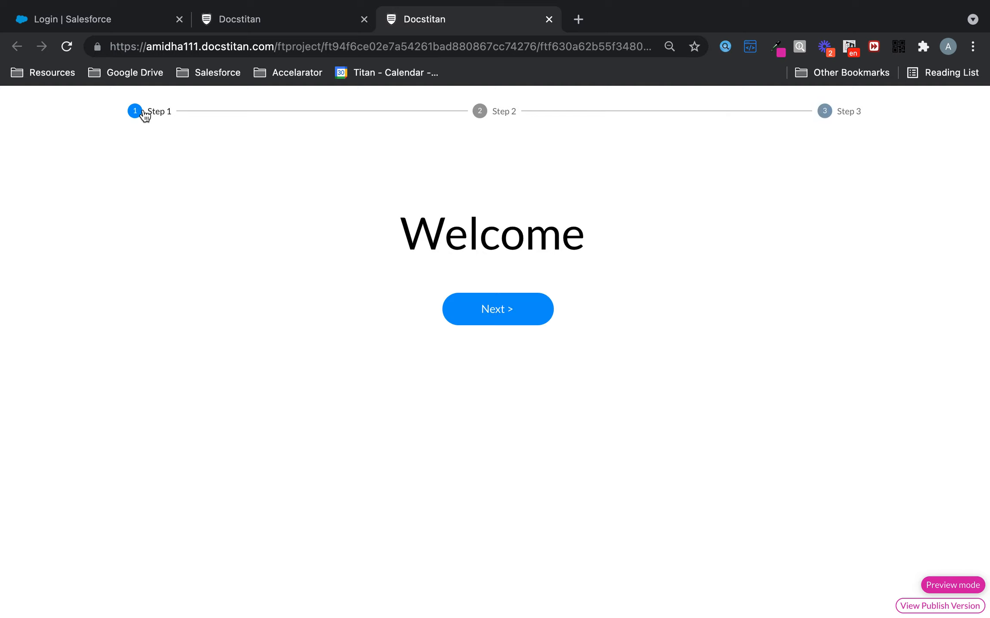
pyautogui.click(498, 310)
pyautogui.click(201, 174)
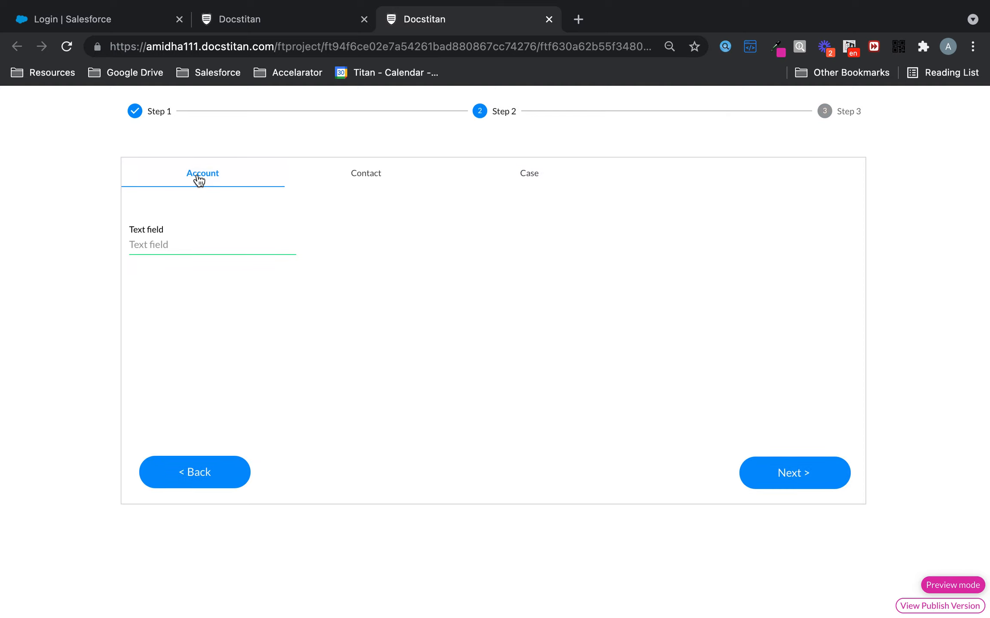
pyautogui.click(402, 185)
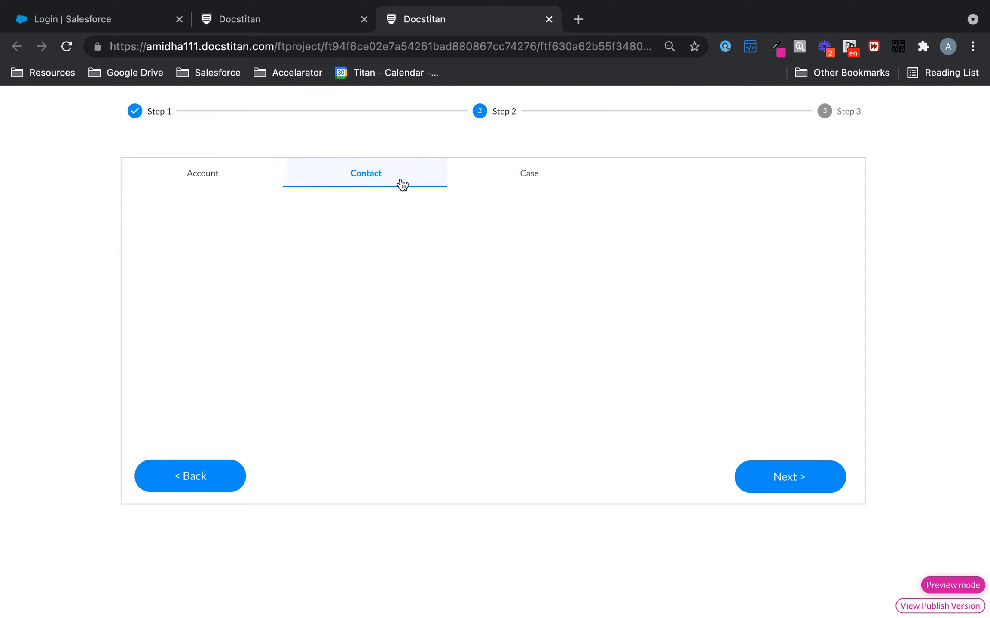
pyautogui.click(531, 187)
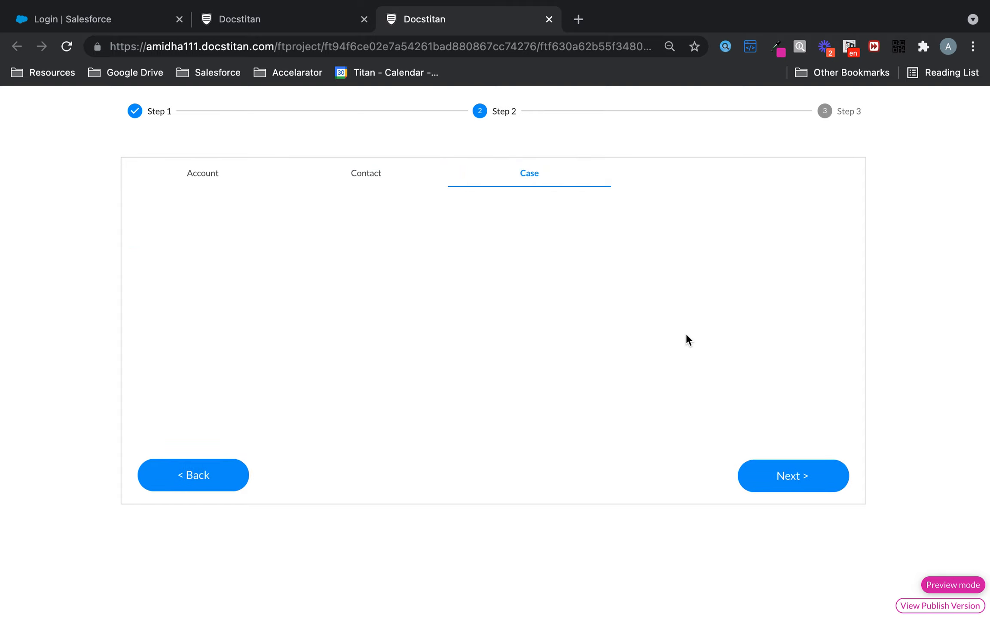
pyautogui.click(134, 111)
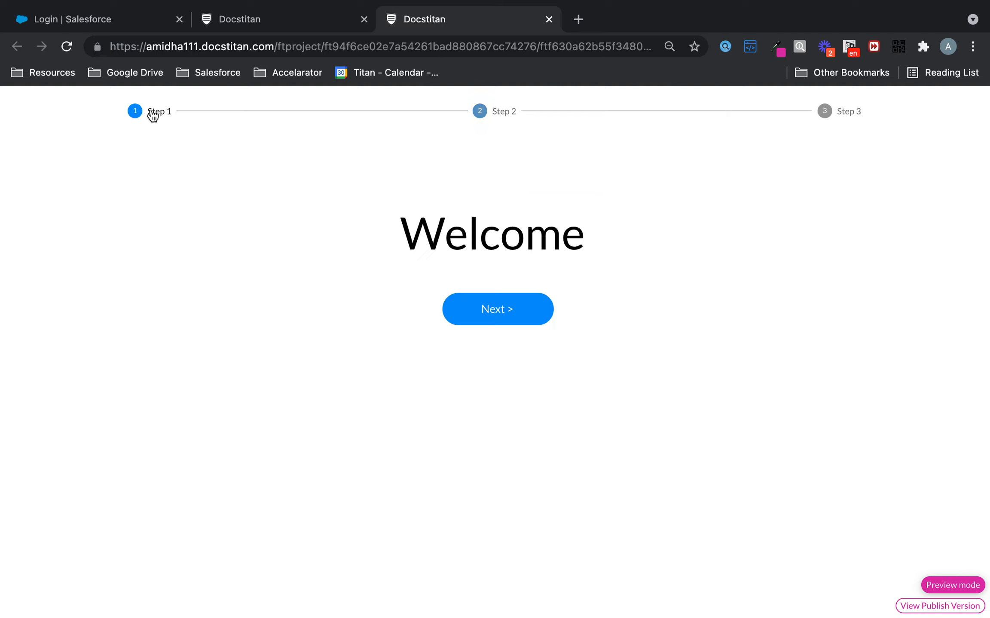
pyautogui.click(505, 123)
pyautogui.click(217, 173)
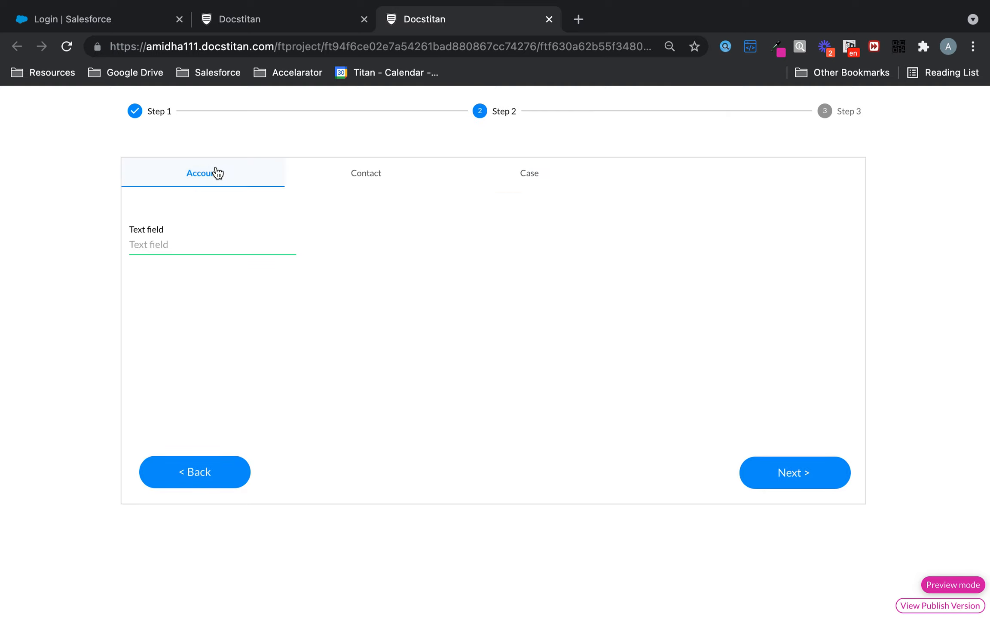